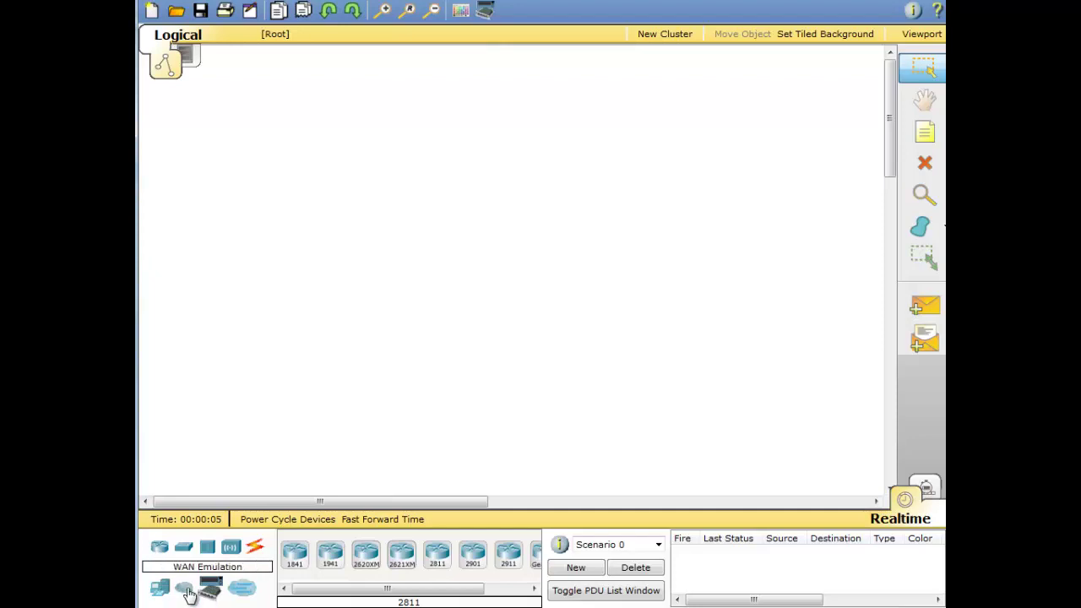
Step: Place a generic Cloud-PT device from WAN Emulation near the canvas centre
click(186, 591)
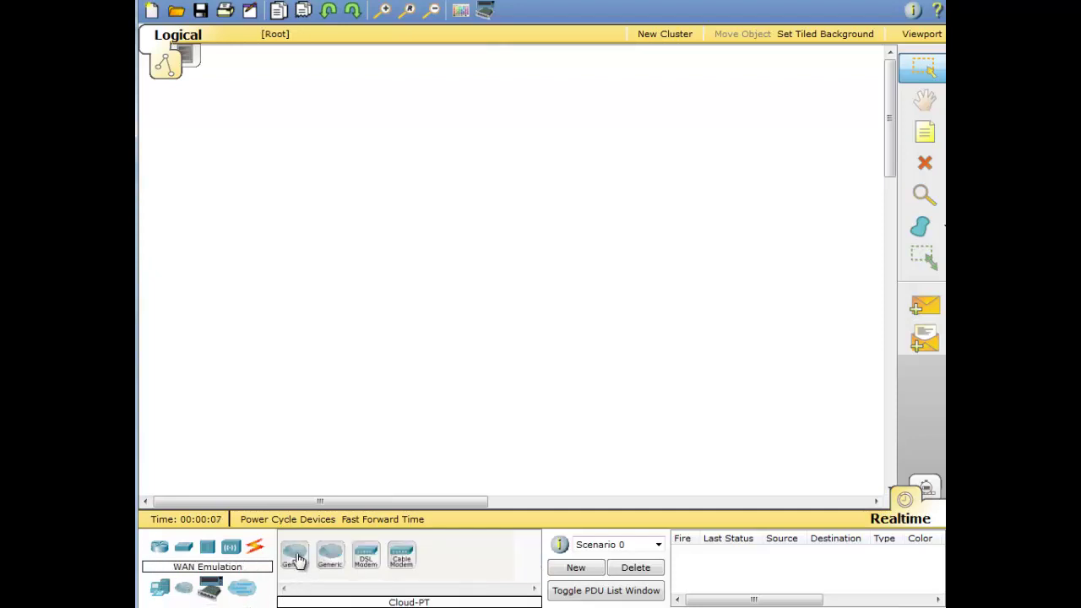
drag(297, 555, 421, 351)
click(464, 211)
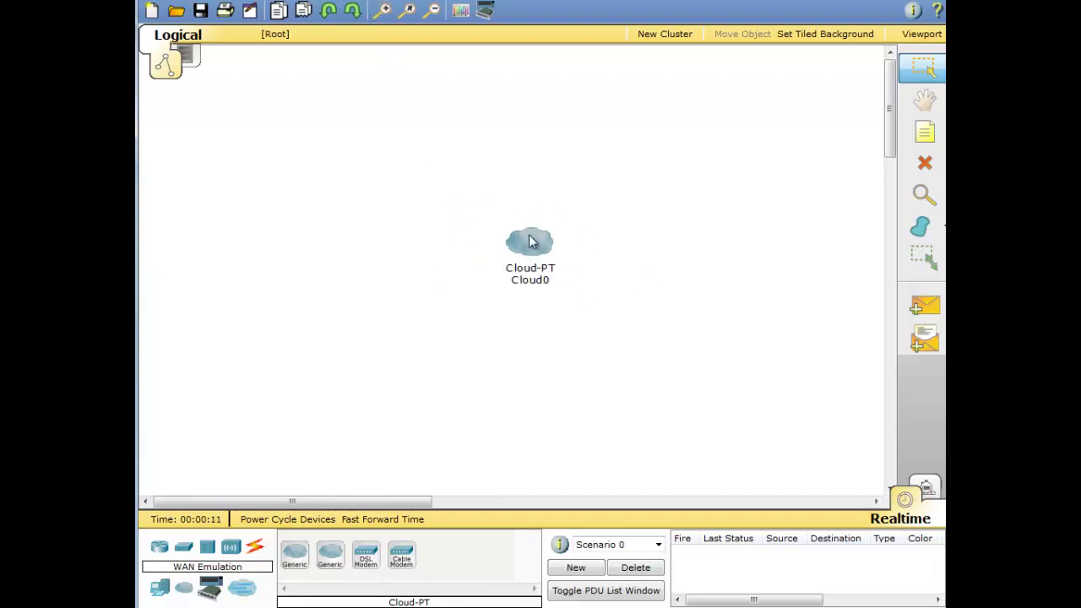
drag(531, 241, 463, 216)
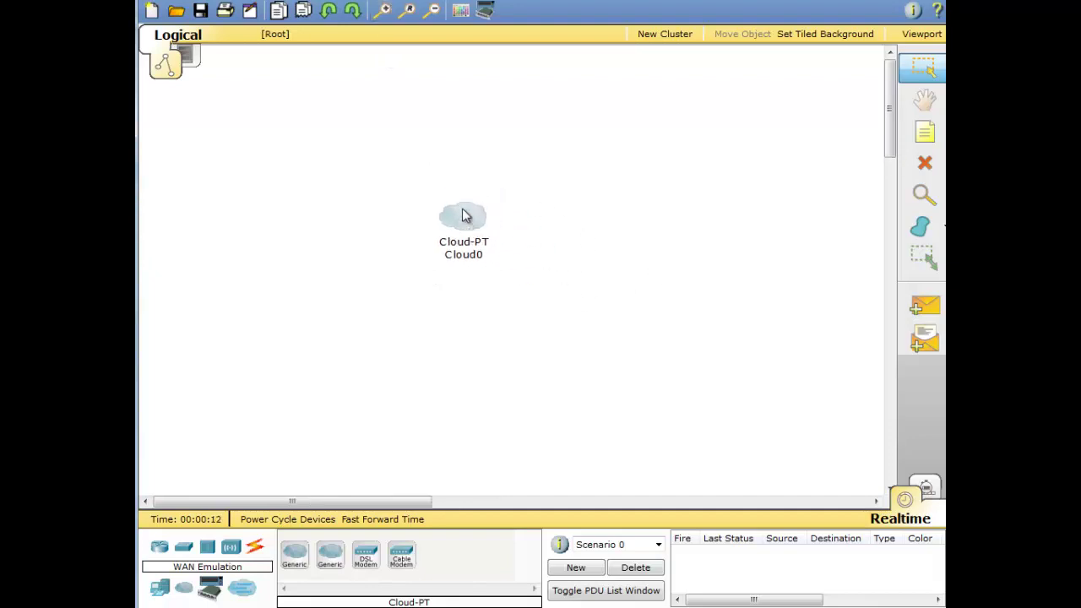
Step: Rename the cloud FR and switch over to the Notepad router script
click(468, 254)
double_click(454, 258)
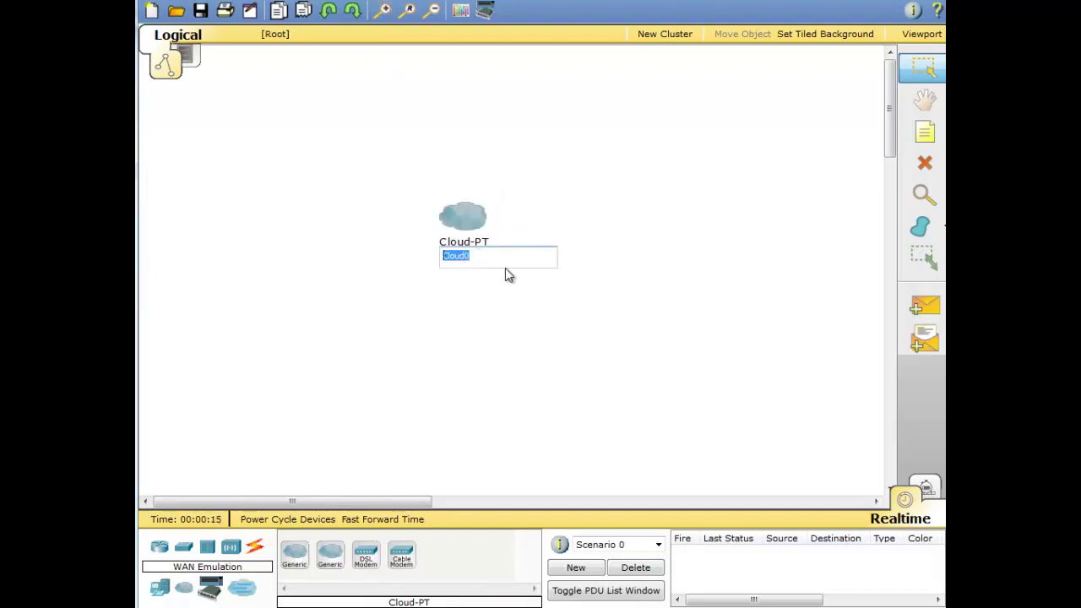
text(FR)
key(Return)
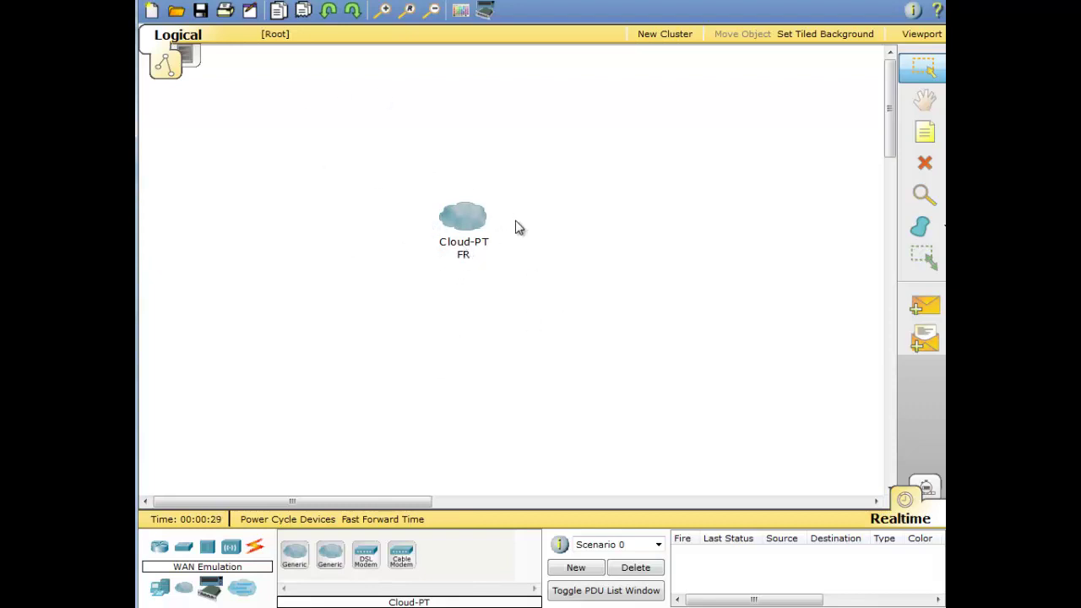
drag(472, 225, 480, 232)
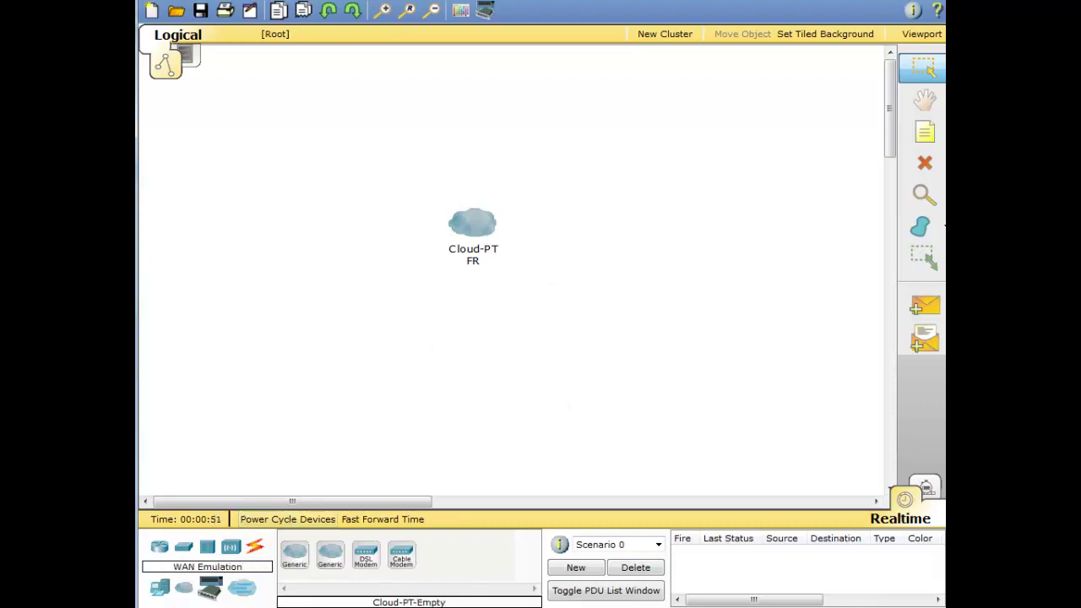
key(alt+Tab)
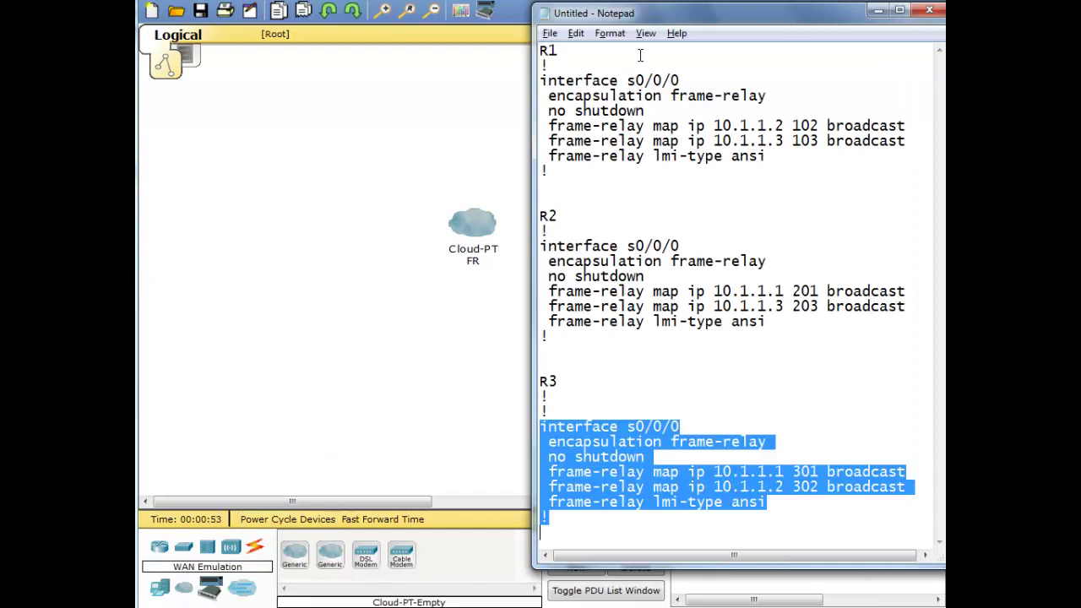
Step: Start a new note without saving the old one and type FR, !, Serial 1 and R1
click(550, 33)
click(572, 52)
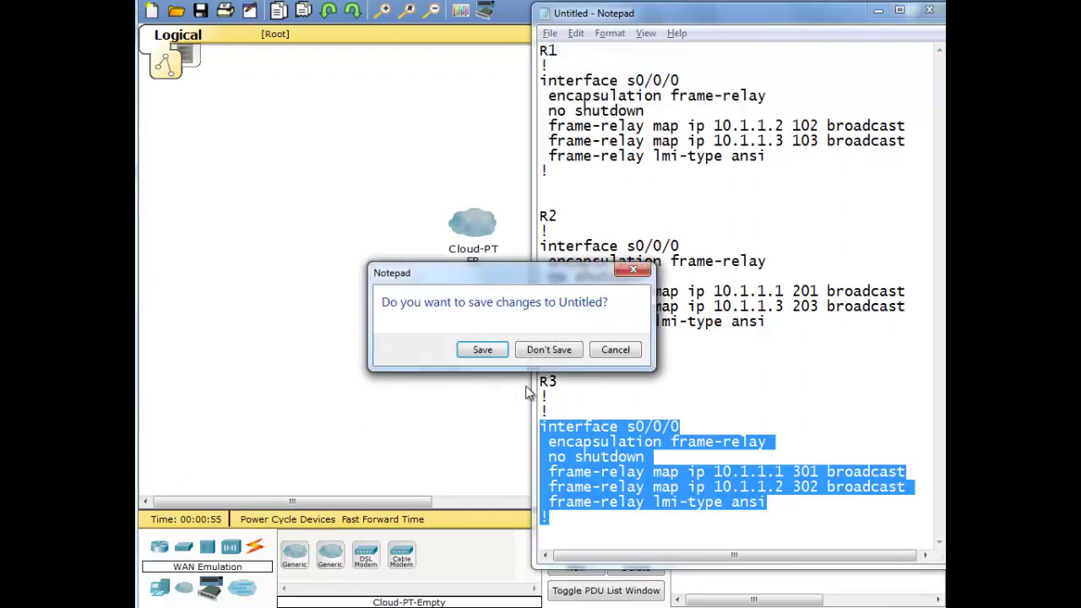
click(534, 348)
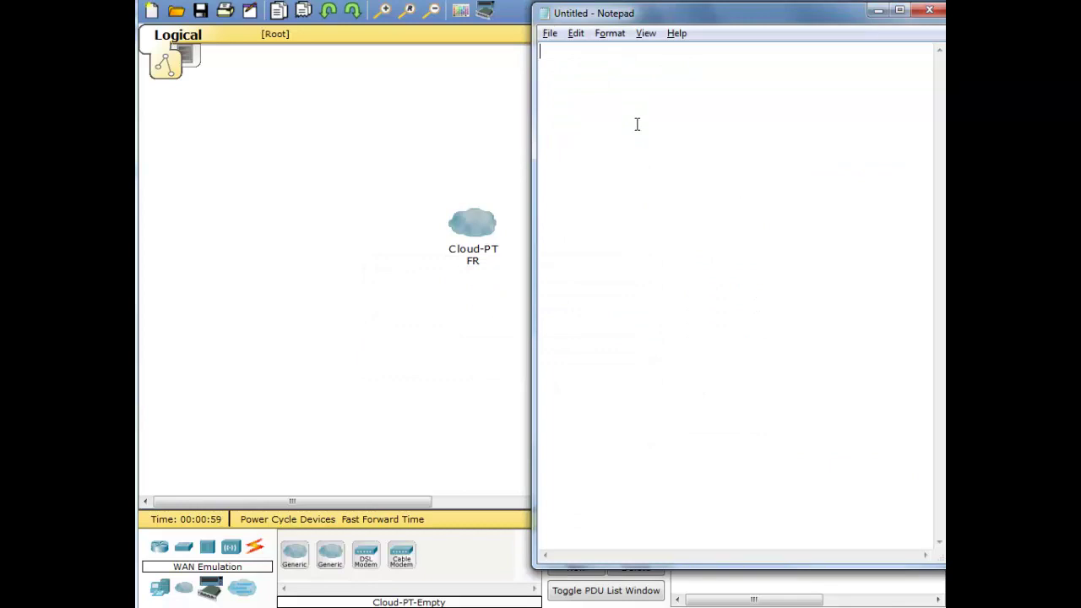
text(FR )
text(!)
key(Return)
text(SEr)
key(BackSpace)
key(BackSpace)
text(erial 1)
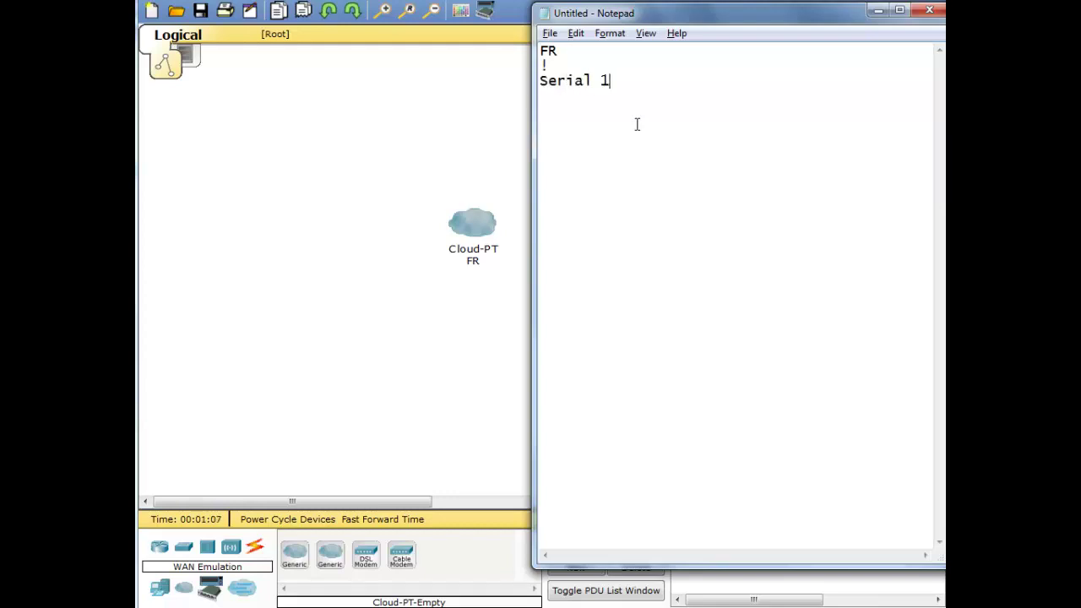
key(Return)
text(R1)
Step: Duplicate the Serial 1 / R1 block twice below the original
key(shift+Home)
key(shift+Up)
key(ctrl+c)
click(637, 124)
key(Return)
key(ctrl+v)
key(Return)
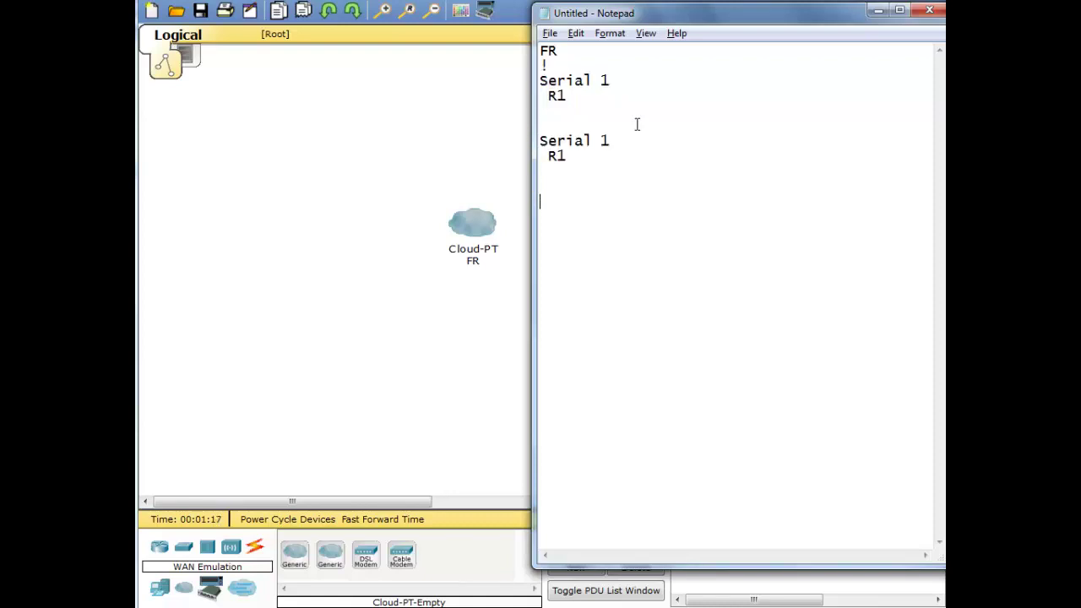
key(Return)
key(ctrl+v)
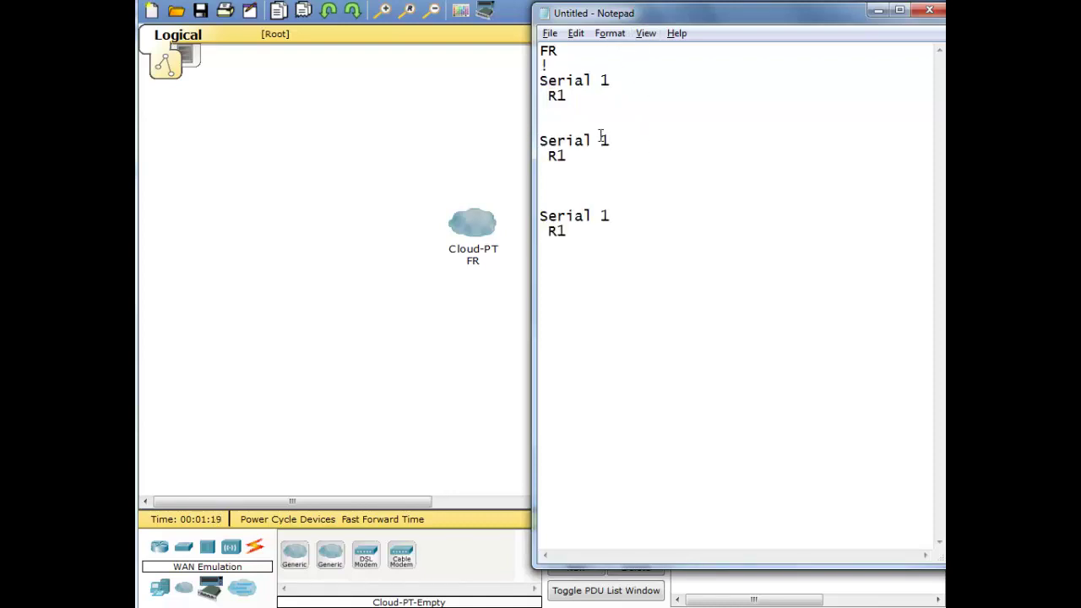
Step: Edit the copies to Serial 2/R2 and Serial 3/R3, and add R1->R2 102 under Serial 1
drag(602, 139, 557, 157)
text(2)
key(Delete)
text(2)
drag(601, 216, 571, 234)
text(3  R)
text(3)
click(570, 112)
text(R1->R)
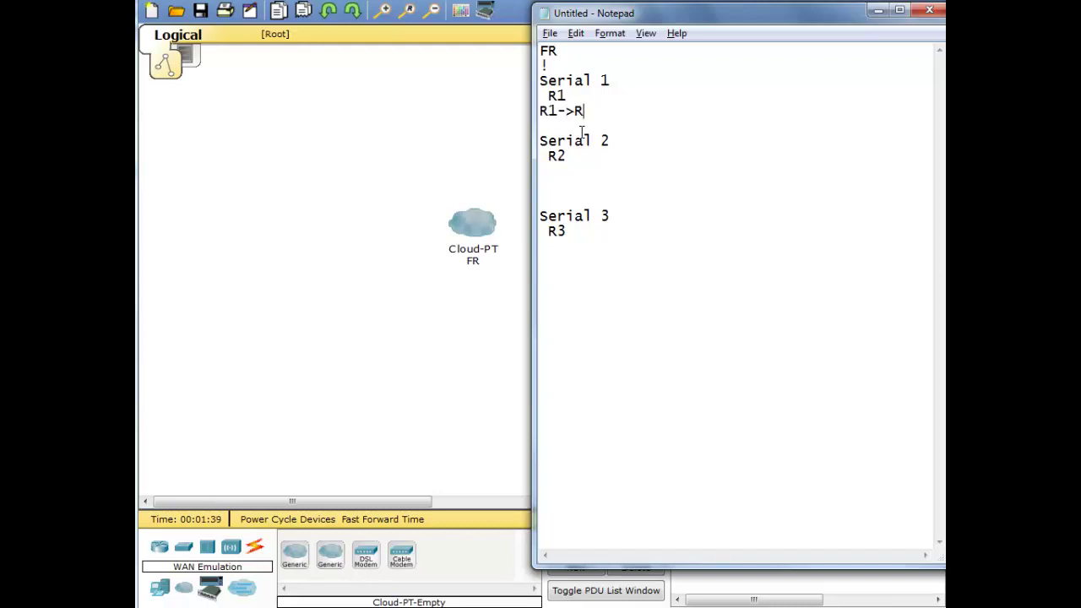
text(2  102)
Step: Add the mapping R3->R2 302 under R3
click(635, 128)
key(Return)
key(Return)
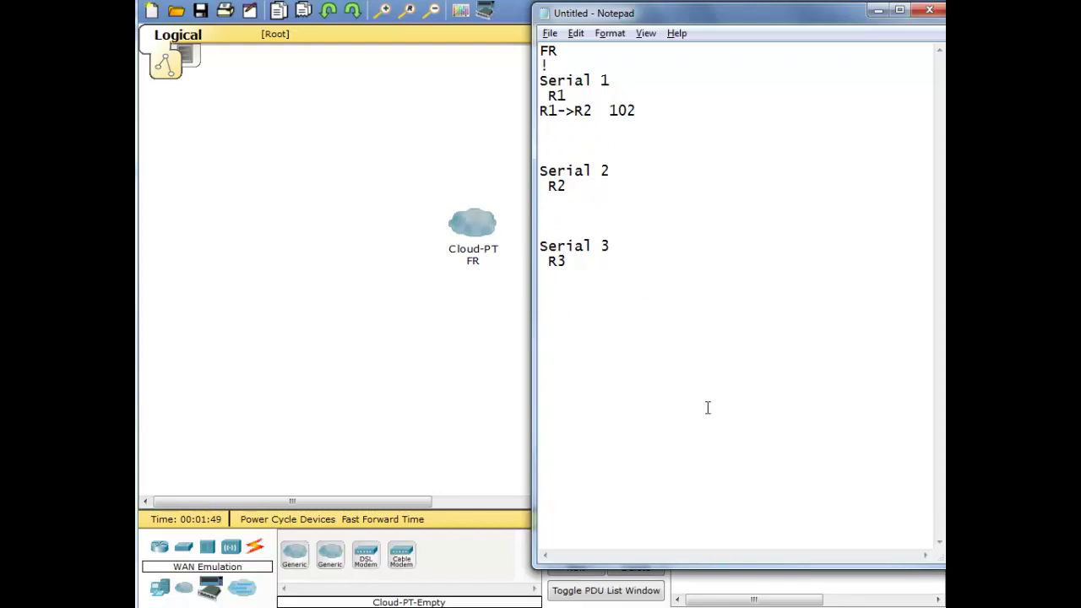
text(R3->R2 302)
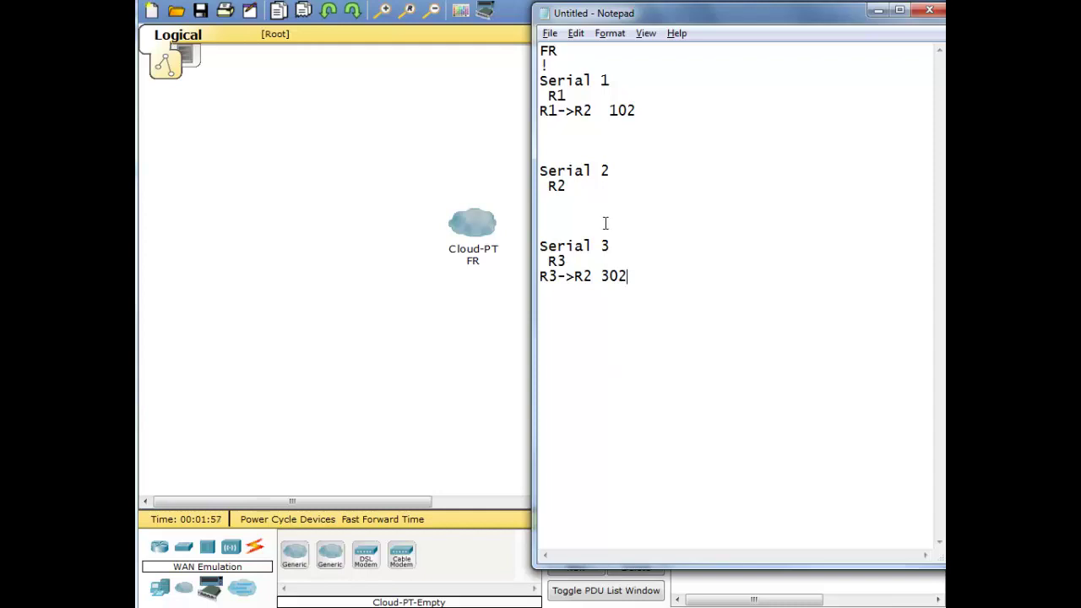
Step: Add R2->R1 201 and R2_>R3 203 under R2
key(Return)
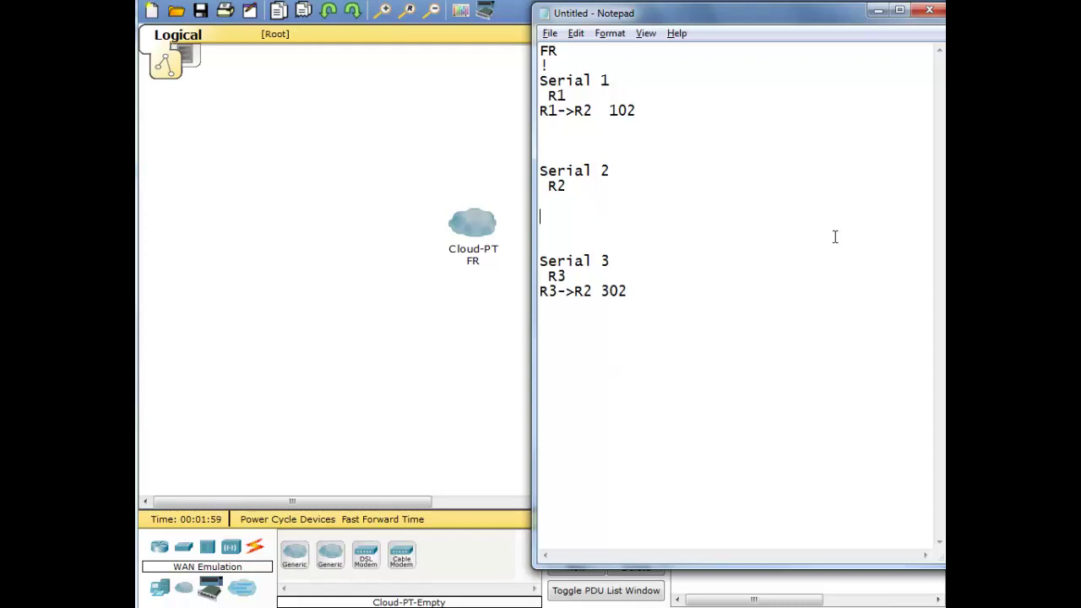
key(Return)
key(Up)
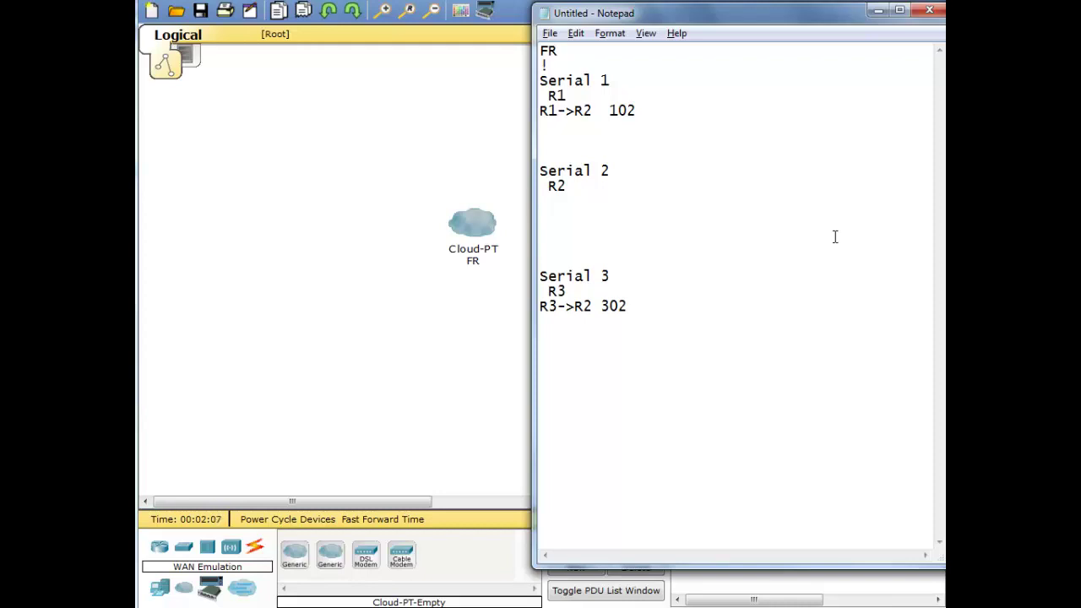
text(R2->R1 201)
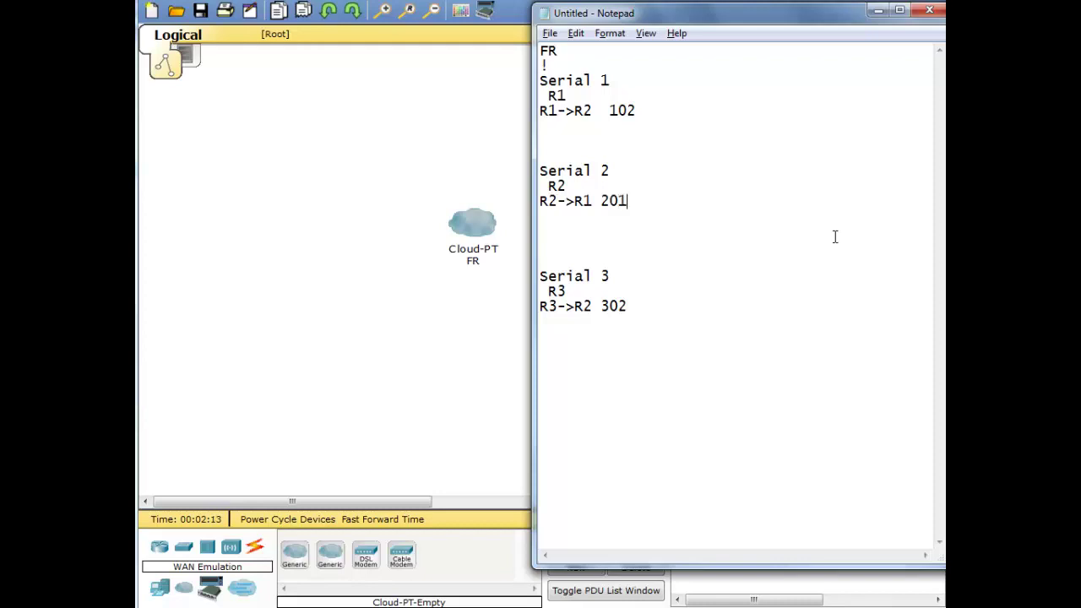
key(Return)
text(R)
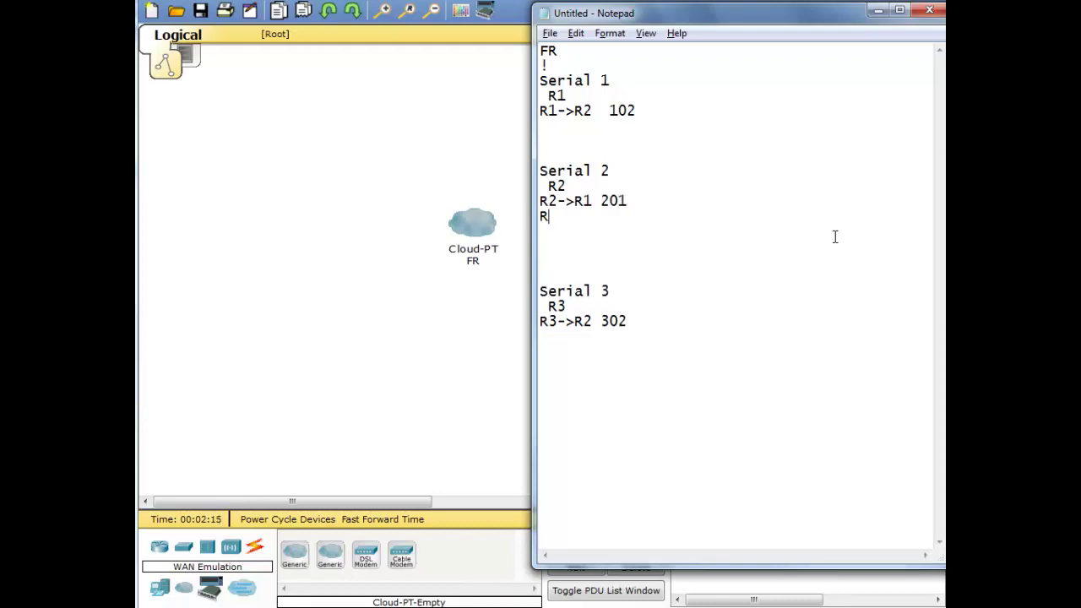
text(2_>R3 203)
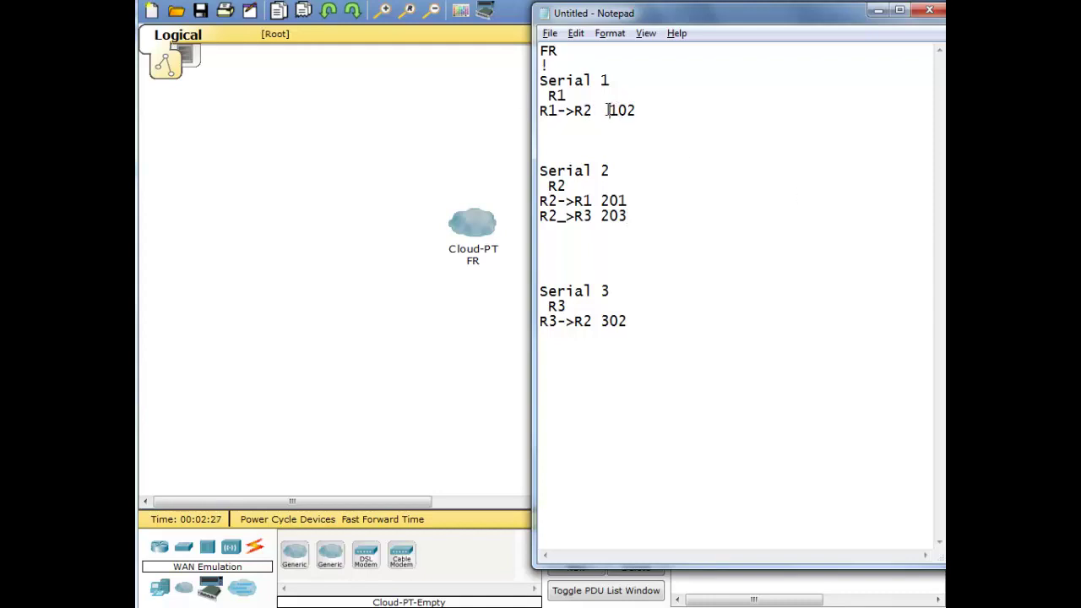
Step: Fix the spacing so R2_>R3 203 sits on its own line
drag(608, 109, 637, 110)
click(601, 202)
click(646, 202)
key(Delete)
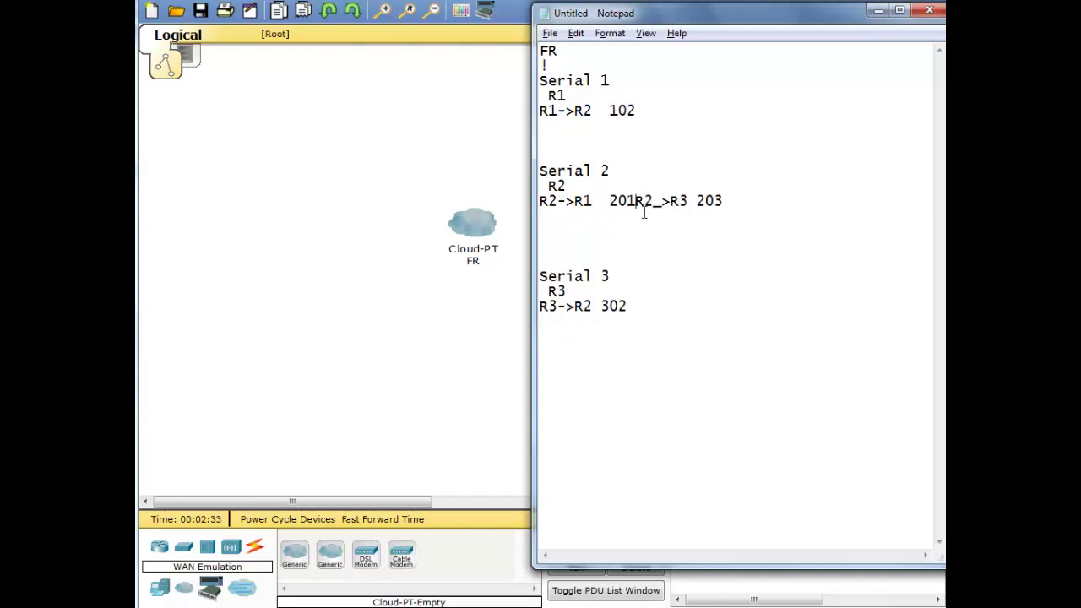
key(Return)
key(Return)
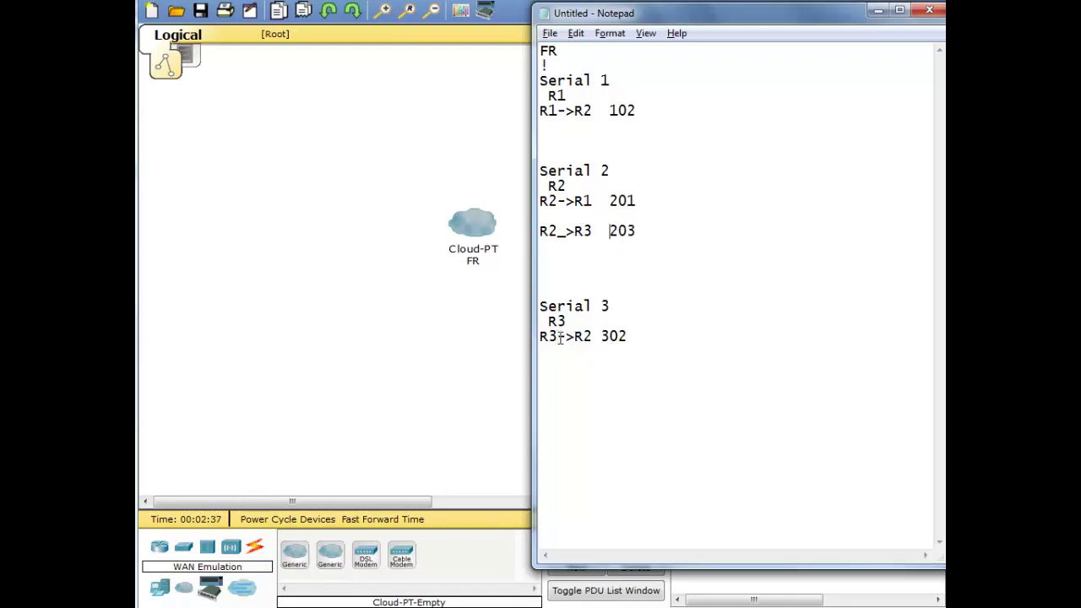
Step: Draw straight lines out from the FR cloud and place an 1841 router above it
double_click(605, 337)
click(494, 304)
click(484, 10)
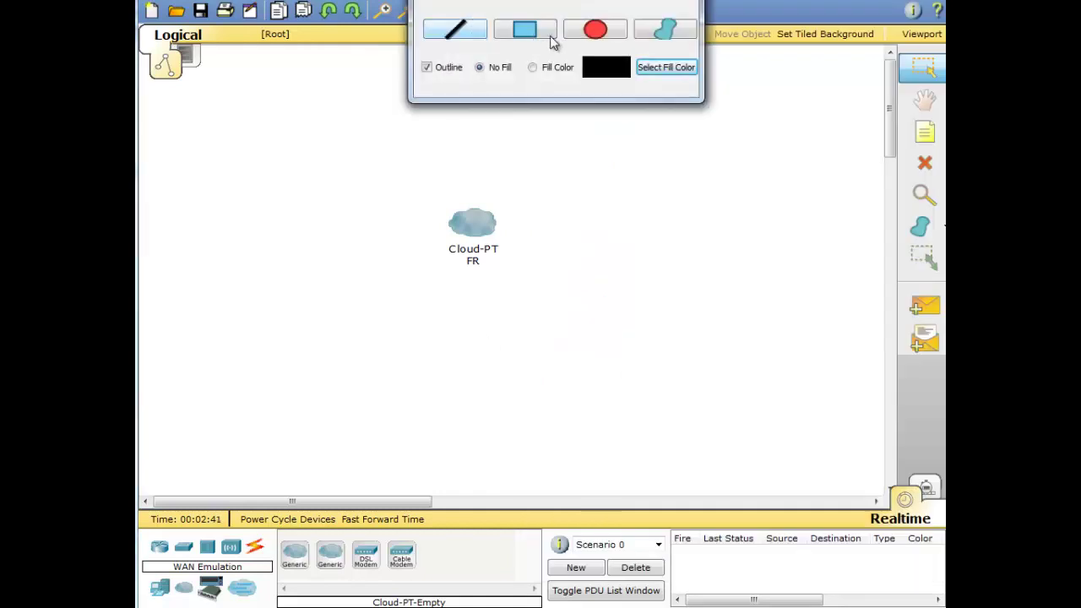
click(465, 42)
mouse_move(473, 184)
mouse_down()
mouse_move(473, 218)
mouse_move(431, 246)
mouse_up()
mouse_move(481, 178)
mouse_down()
mouse_move(483, 218)
mouse_move(536, 242)
mouse_up()
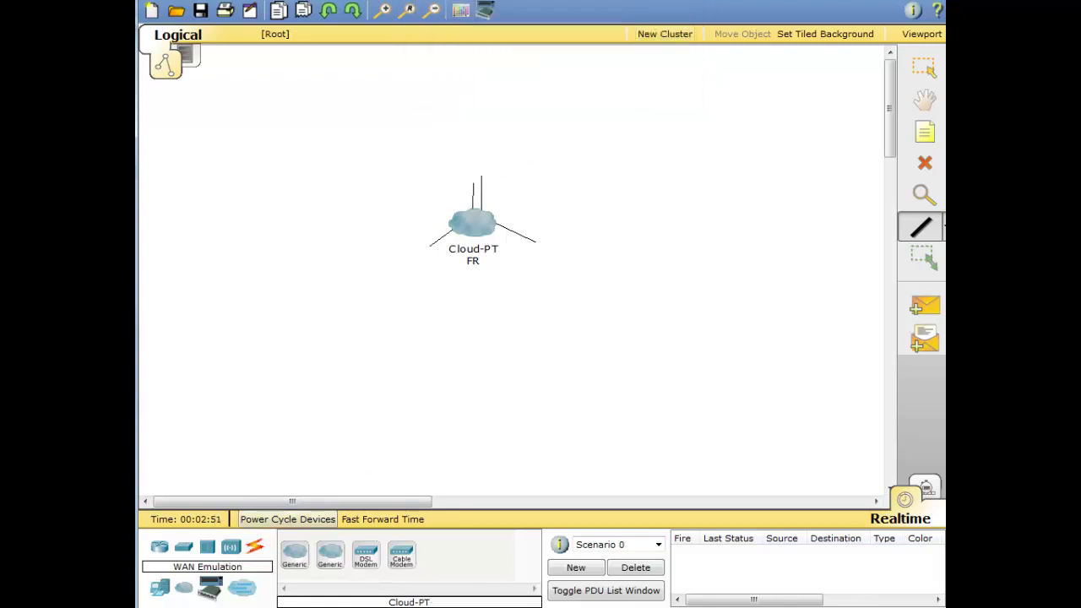
click(161, 550)
drag(307, 561, 476, 102)
Step: Rename the top router Router0 to Router 2
click(924, 71)
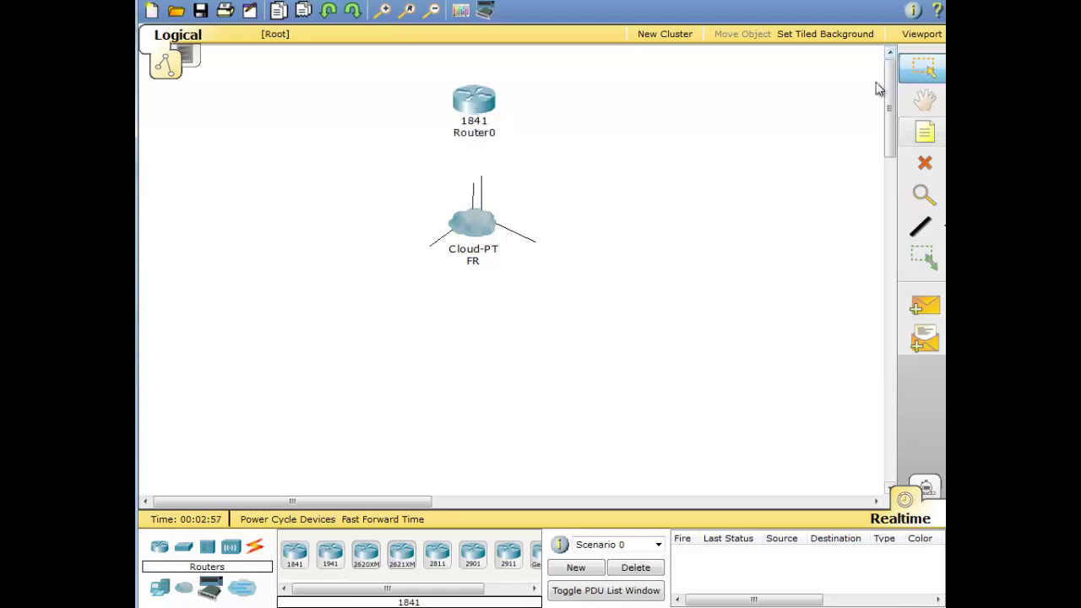
click(480, 135)
drag(497, 133, 440, 132)
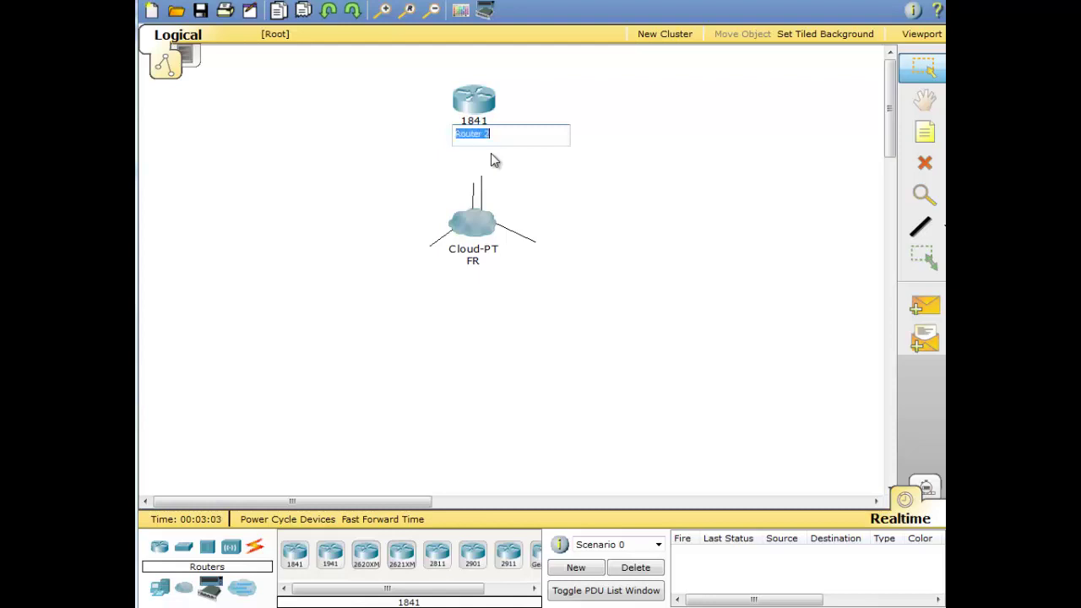
key(Return)
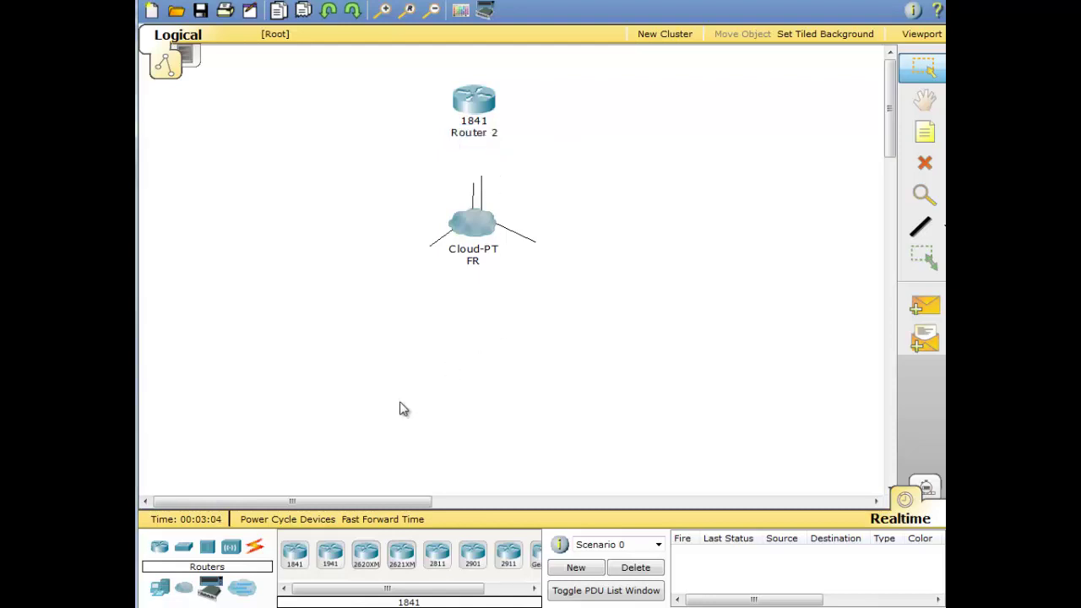
Step: Add two more 1841 routers: Router1 left and Router 3 right of the cloud
click(294, 554)
click(317, 324)
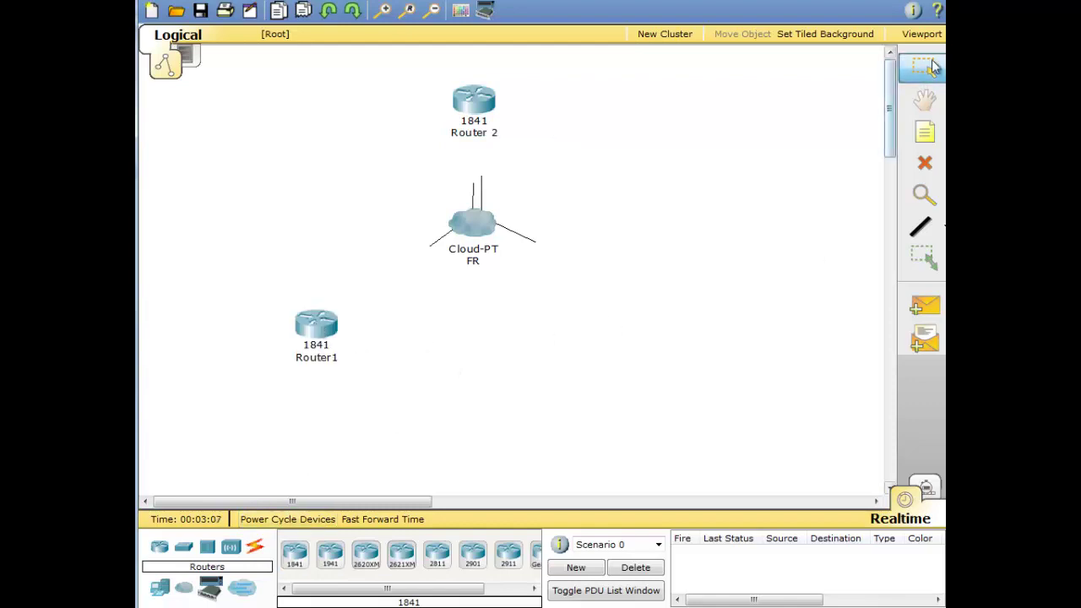
click(321, 359)
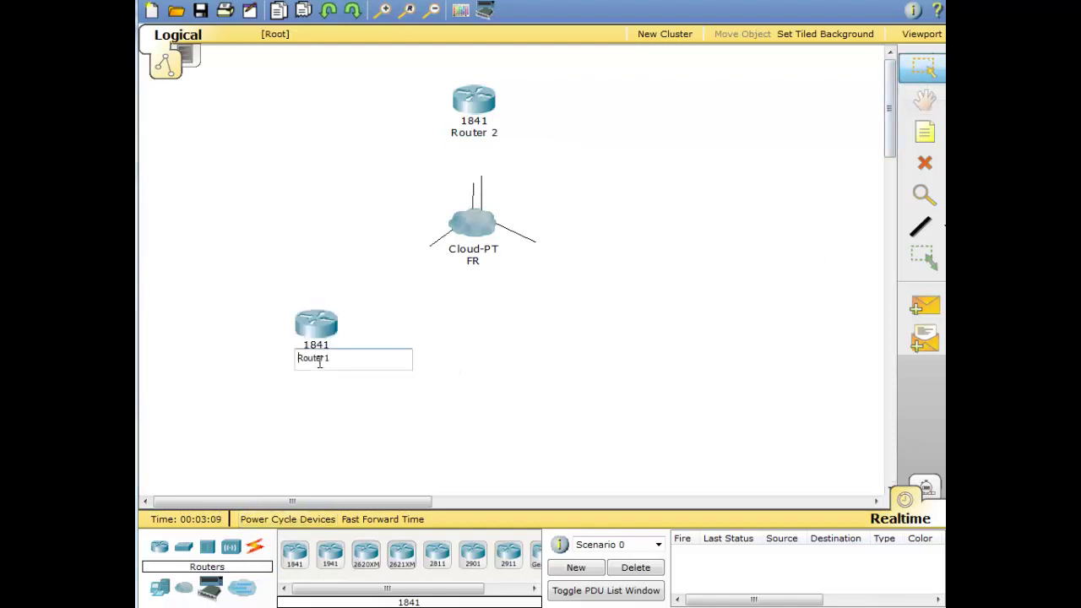
click(355, 410)
click(294, 554)
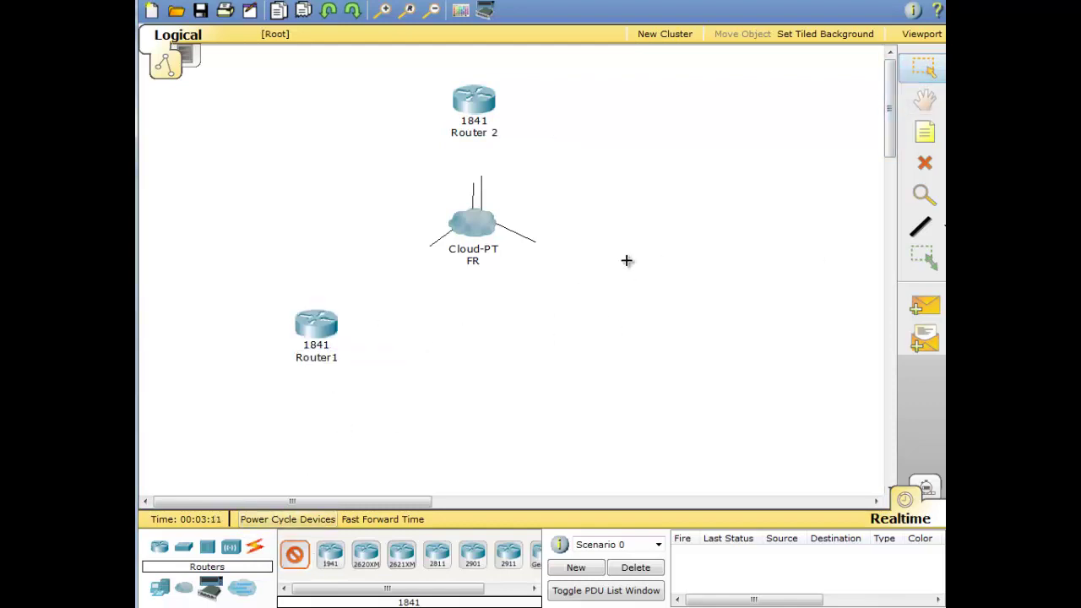
click(602, 313)
click(610, 351)
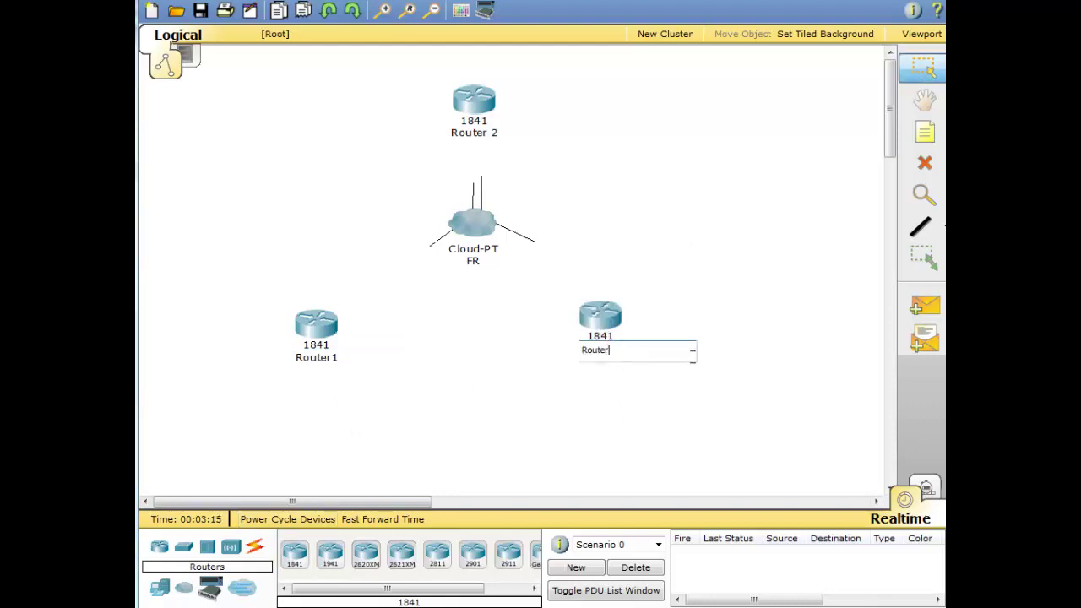
click(519, 360)
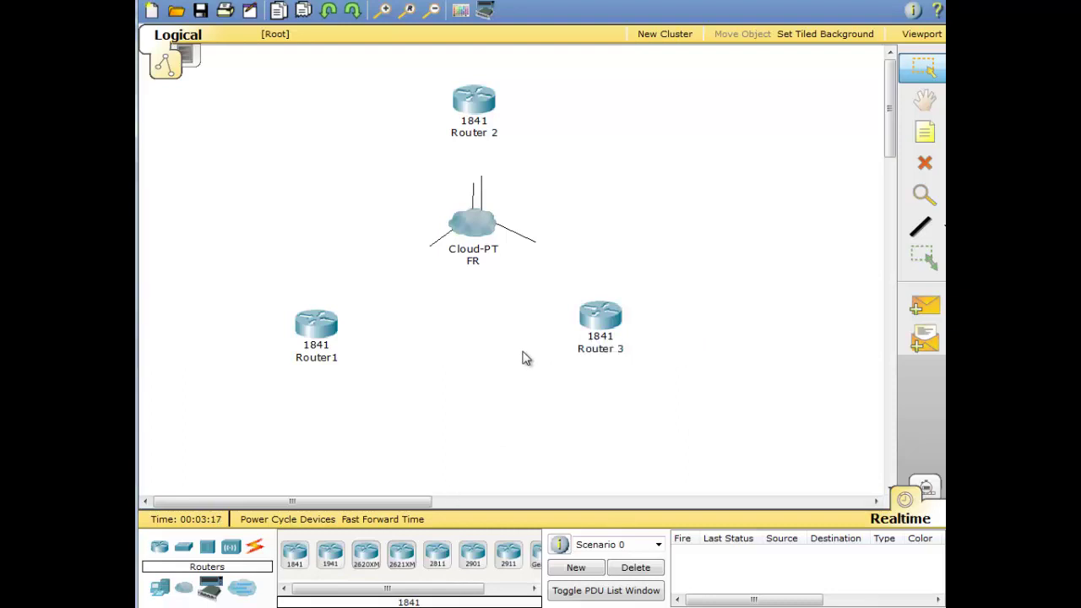
Step: Arrange Router1, Router 3 and Router 2 in a triangle around the cloud
drag(310, 332, 345, 278)
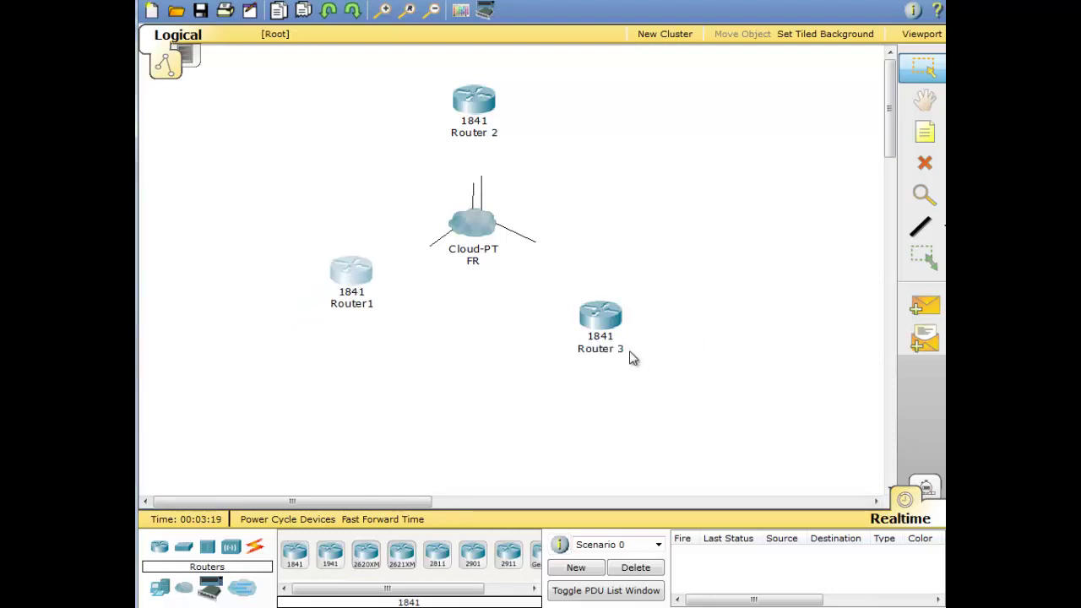
drag(623, 337, 631, 291)
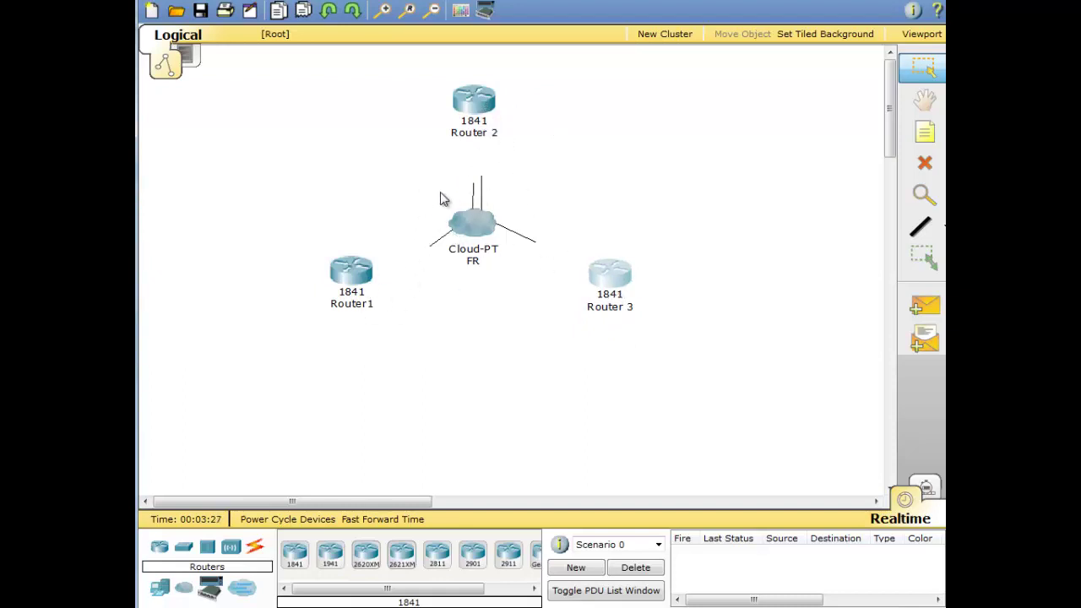
mouse_move(467, 107)
drag(467, 106, 472, 121)
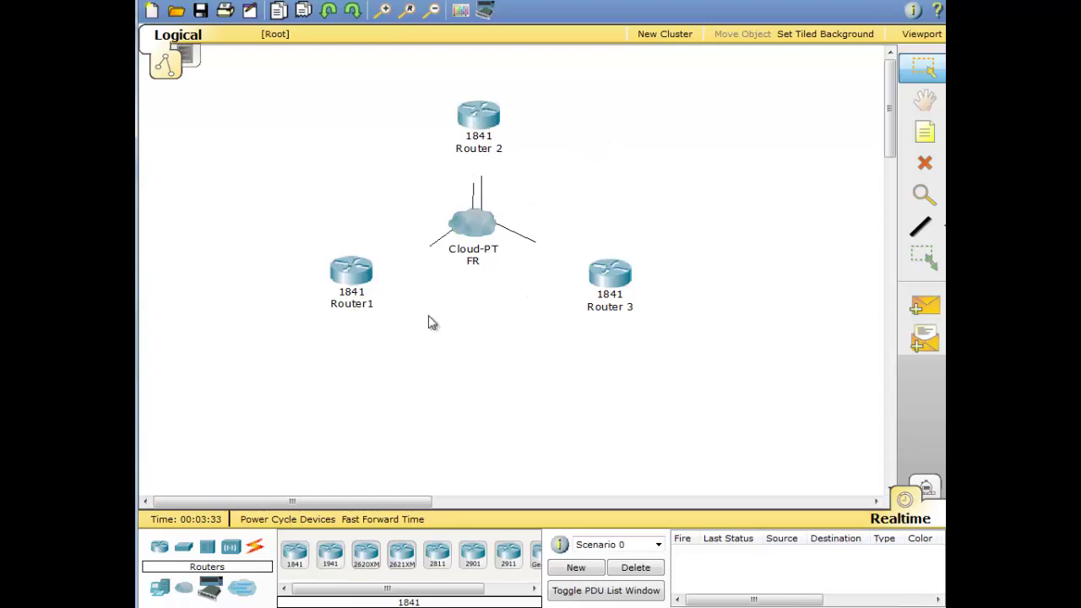
Step: Open the FR cloud's Config tab, with its window sized beside the Notepad DLCI notes
click(494, 223)
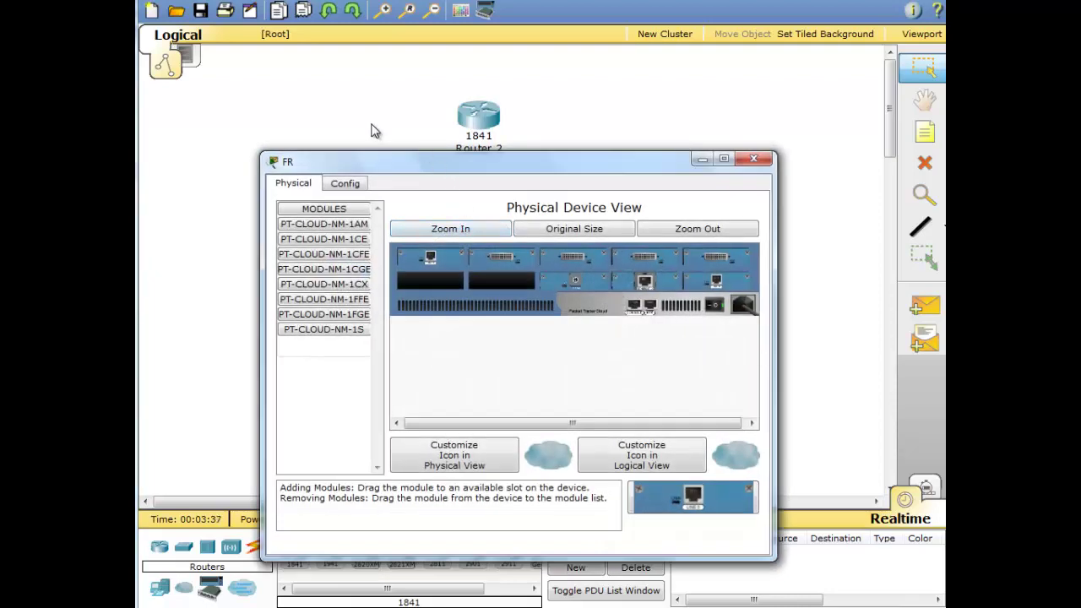
drag(447, 169, 338, 22)
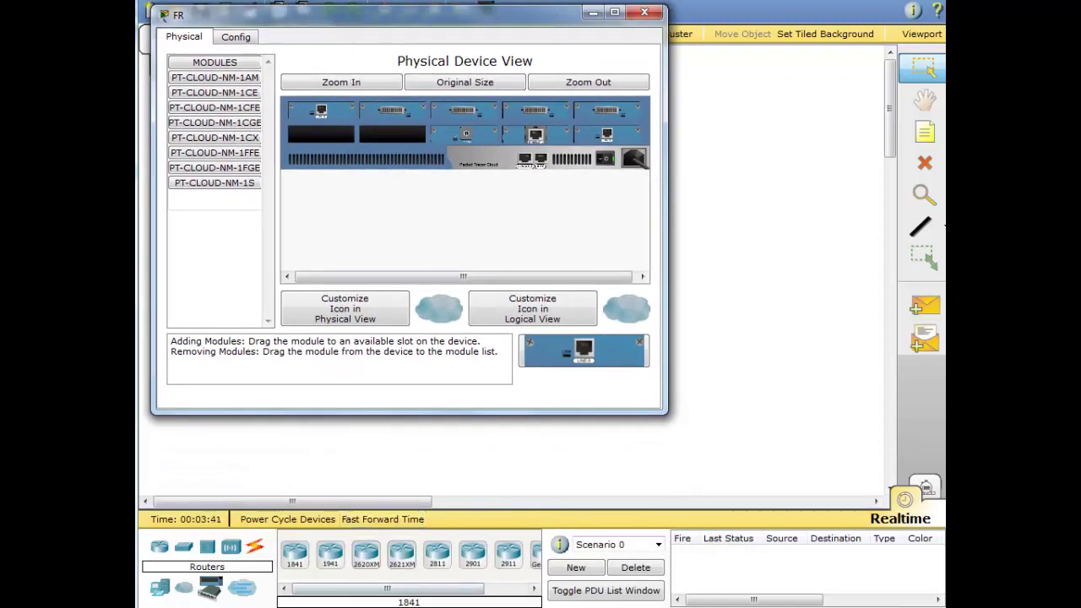
key(alt+Tab)
click(437, 264)
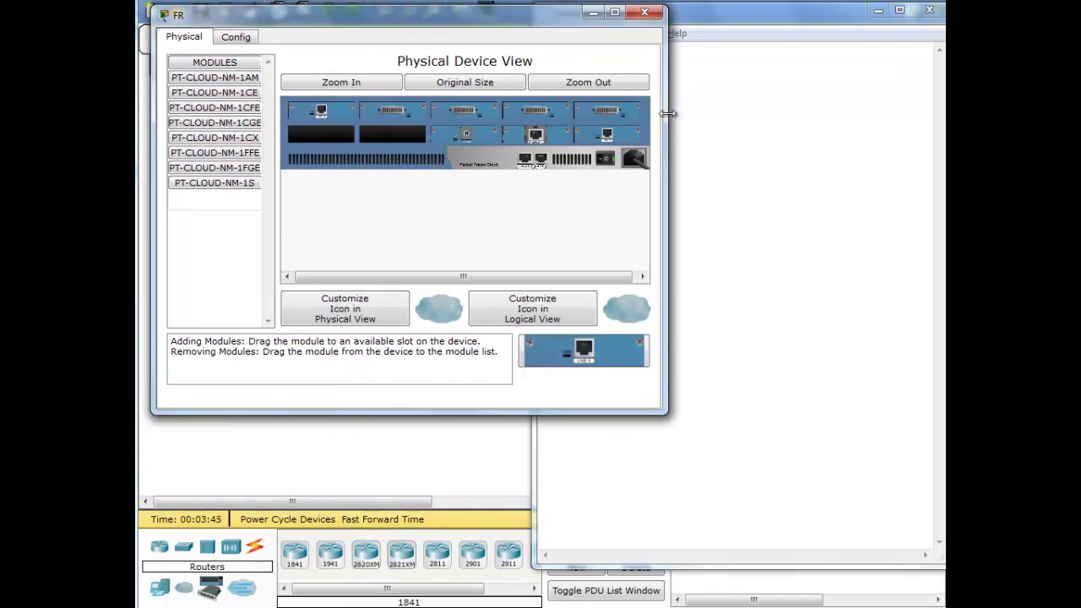
drag(666, 114, 570, 114)
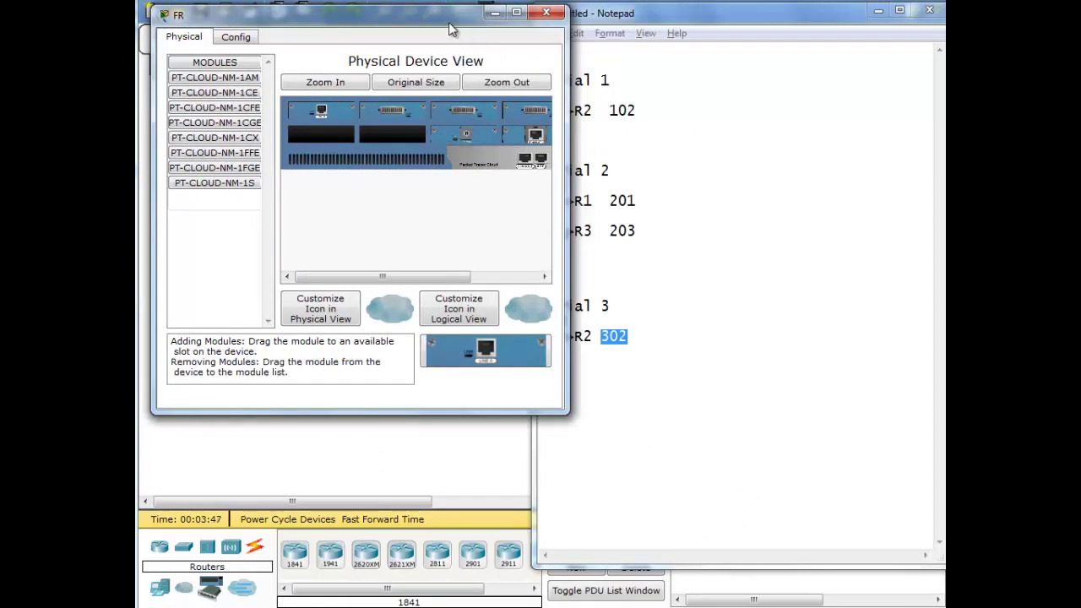
drag(451, 25, 430, 20)
drag(593, 17, 639, 16)
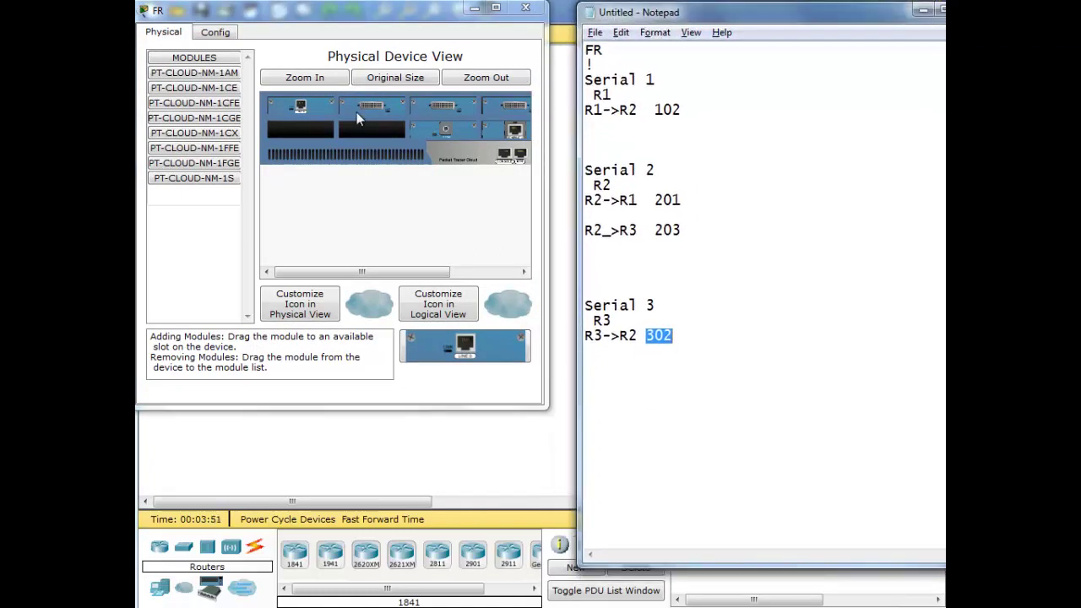
click(207, 17)
click(213, 34)
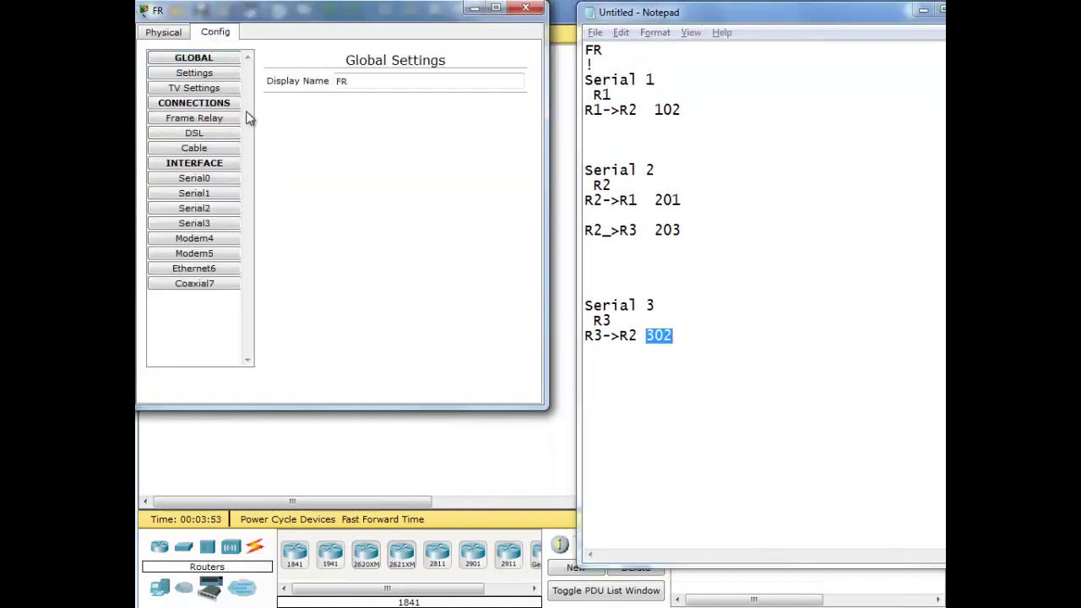
Step: Add DLCI 102 named R1->R2 with Cisco LMI to the cloud's Serial1 interface
click(212, 195)
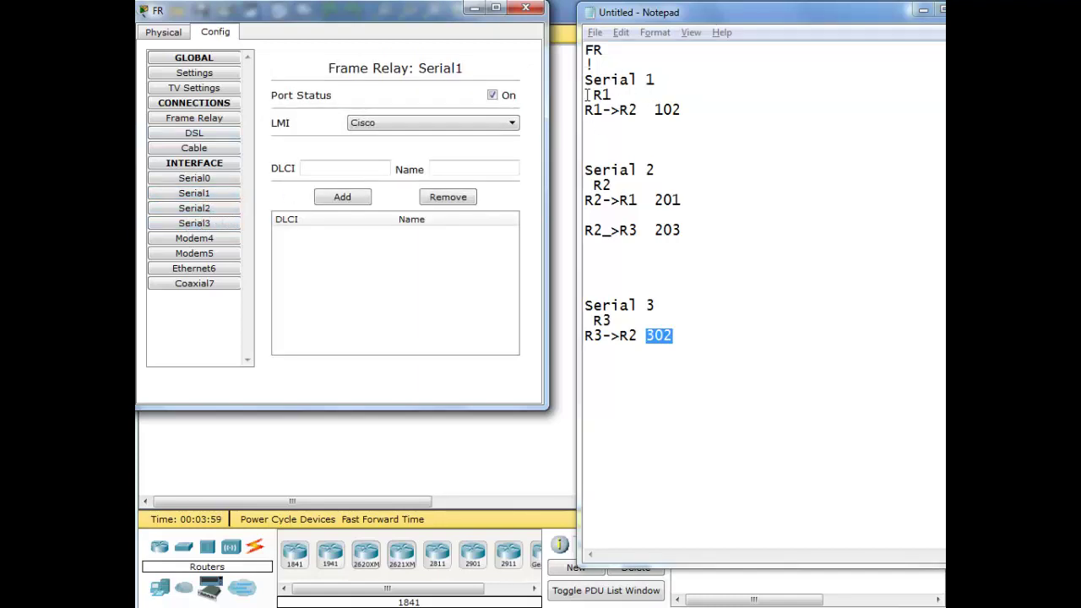
drag(585, 95, 693, 110)
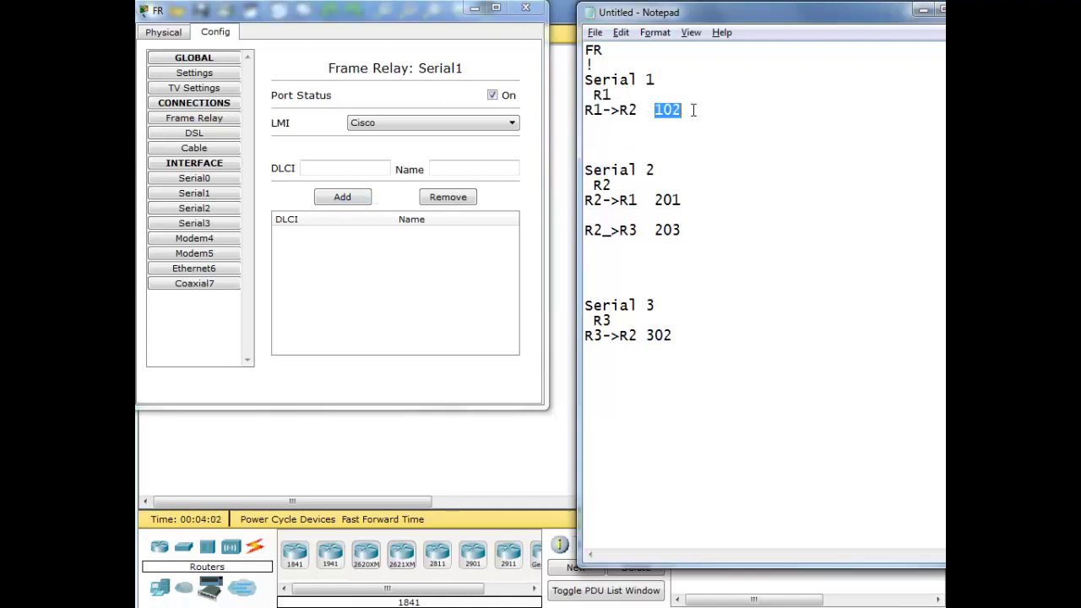
click(306, 168)
text(102)
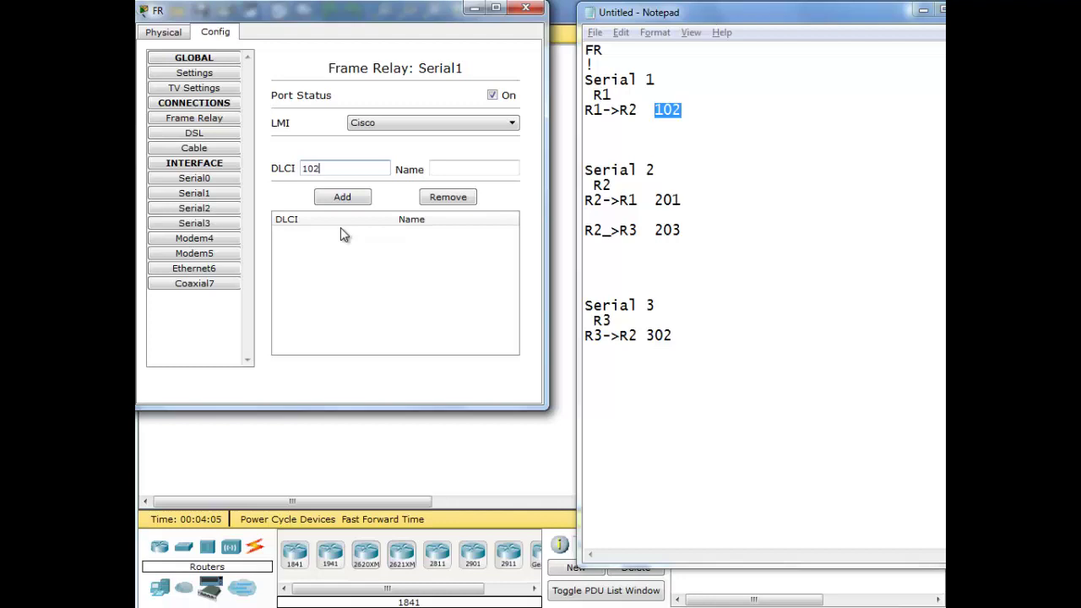
click(489, 169)
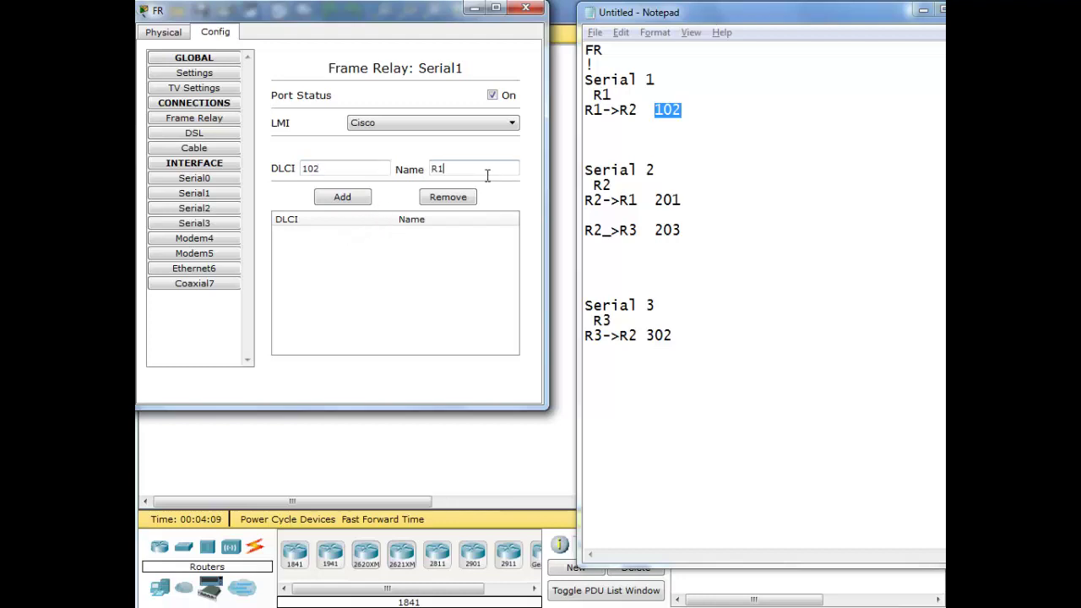
text(R1->R2)
drag(480, 169, 349, 174)
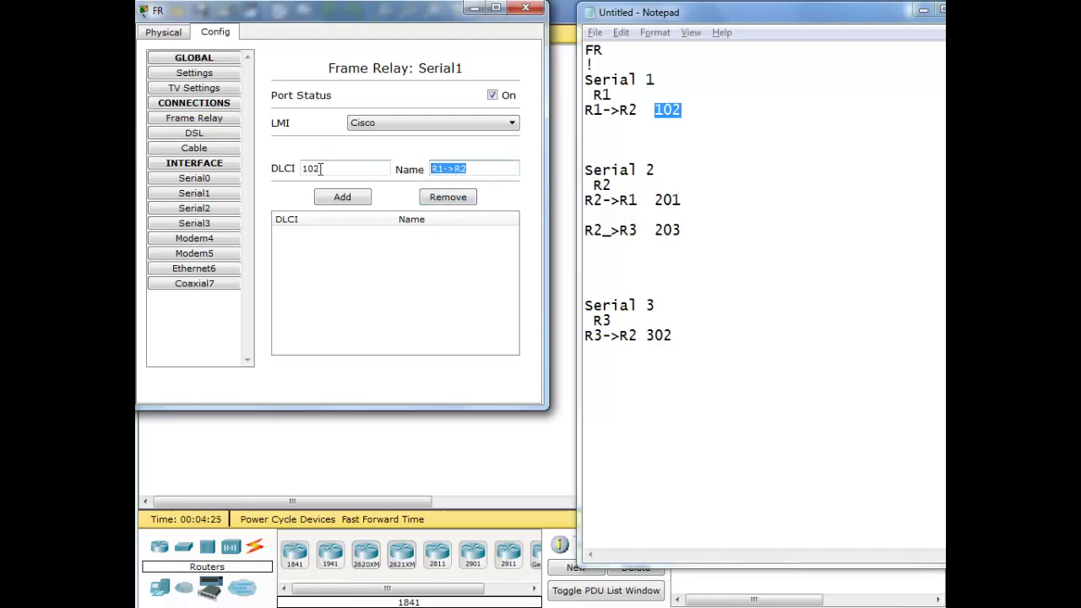
drag(323, 169, 296, 172)
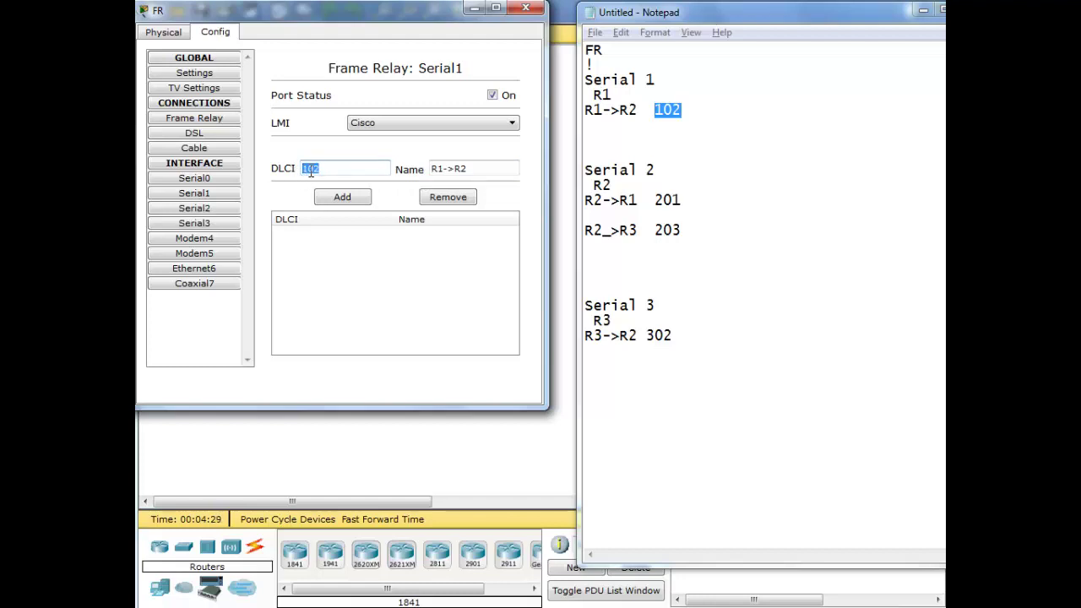
click(402, 125)
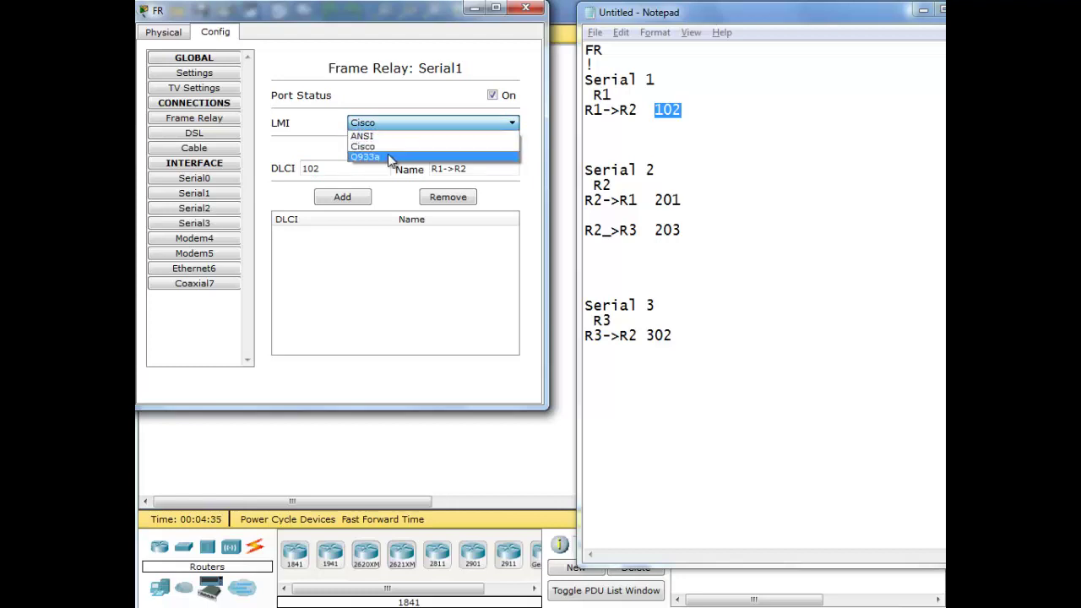
click(387, 148)
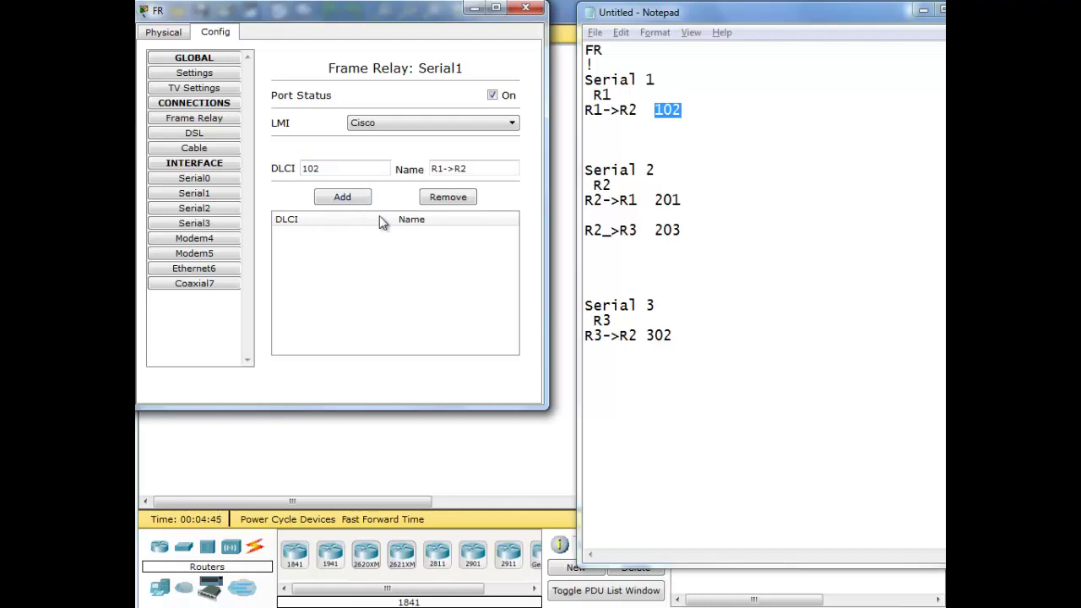
click(336, 199)
Step: On Serial2, add DLCI 201 named R2->R1 and DLCI 203 named R2->R3
click(184, 209)
key(Tab)
click(347, 202)
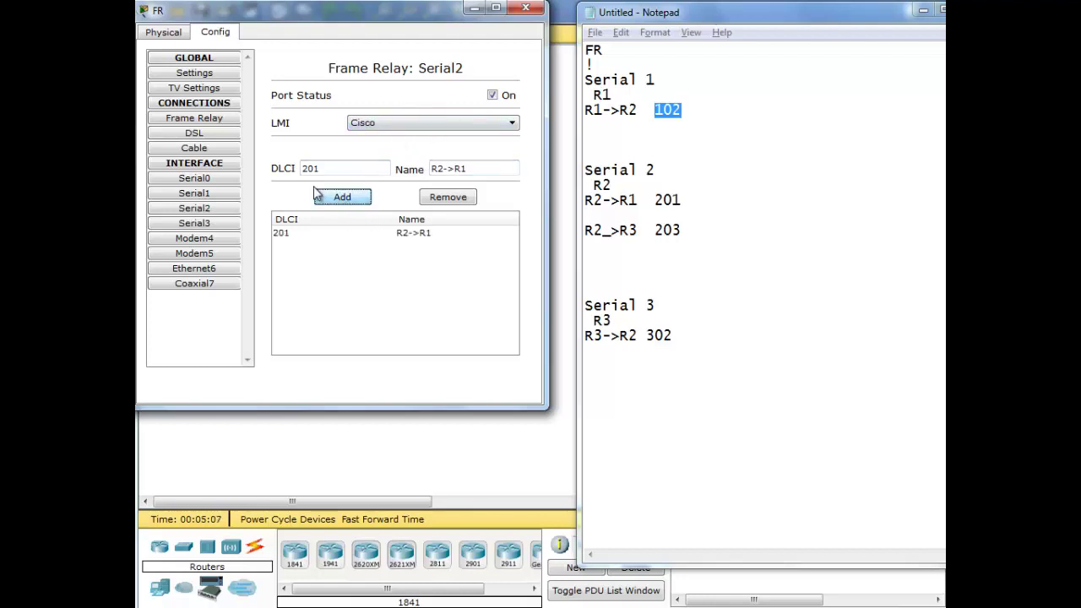
click(334, 172)
key(BackSpace)
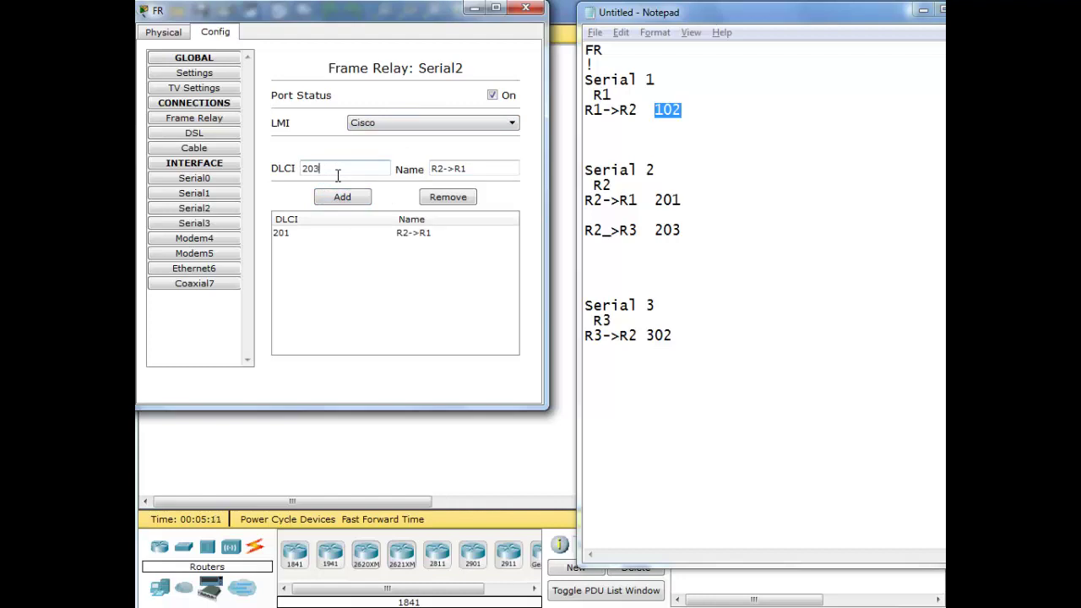
key(Tab)
click(509, 166)
click(336, 199)
Step: On Serial3, add DLCI 302 named R3->R2
click(218, 224)
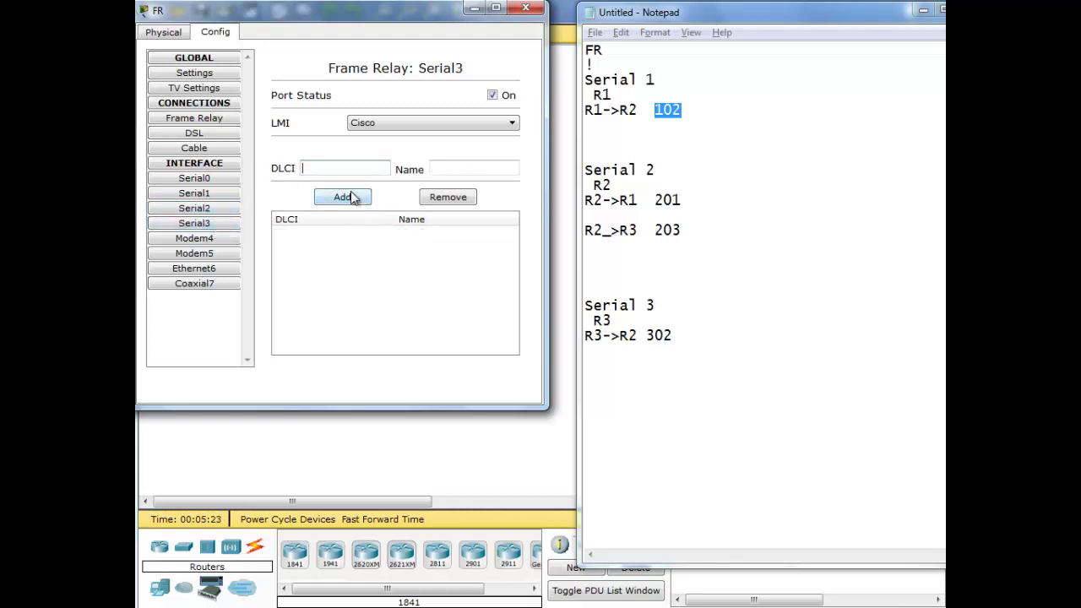
text(302)
key(Tab)
text(R3)
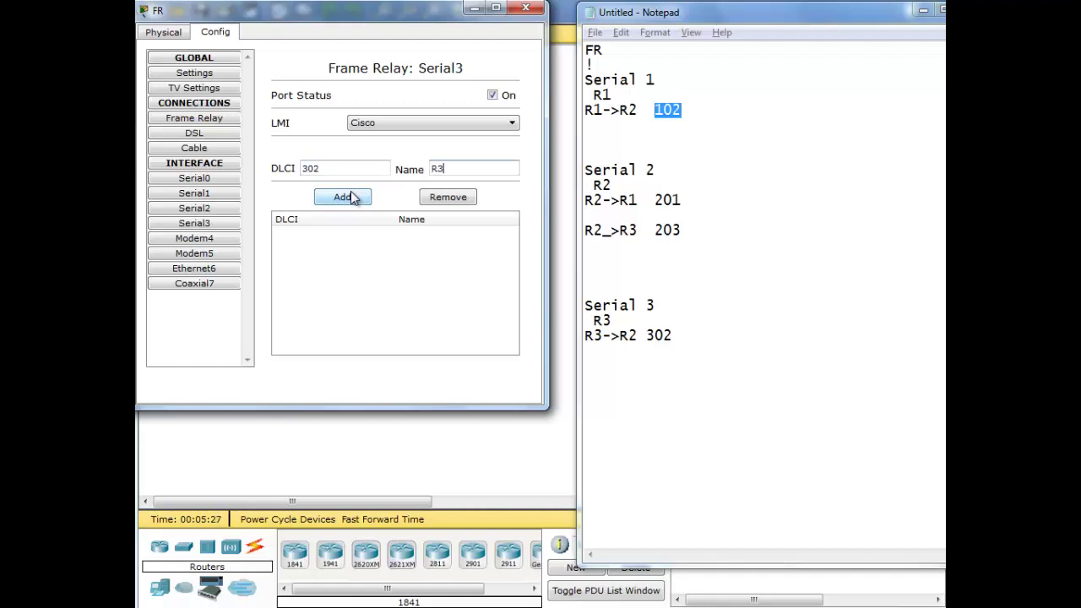
text(->R2)
click(351, 197)
click(346, 199)
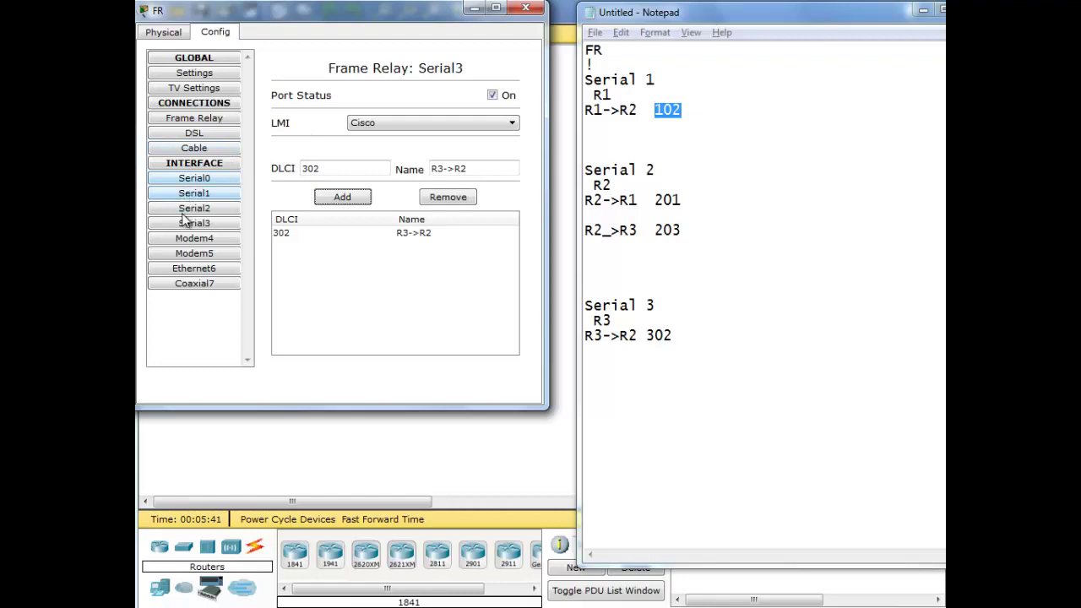
Step: In the Frame Relay connections, map Serial1 R1->R2 to Serial2 R2->R1
click(194, 118)
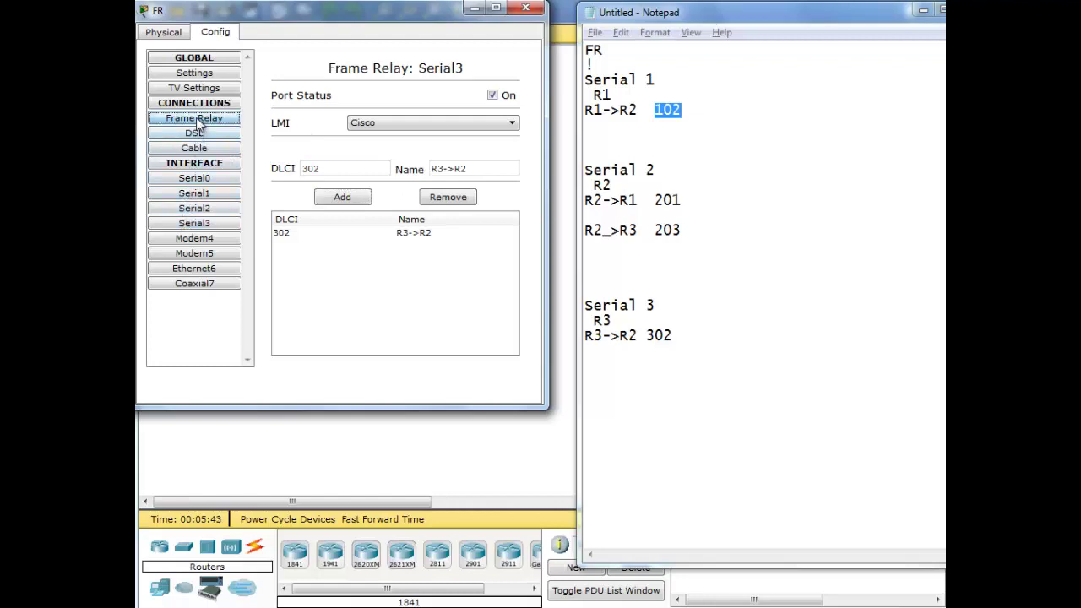
click(316, 88)
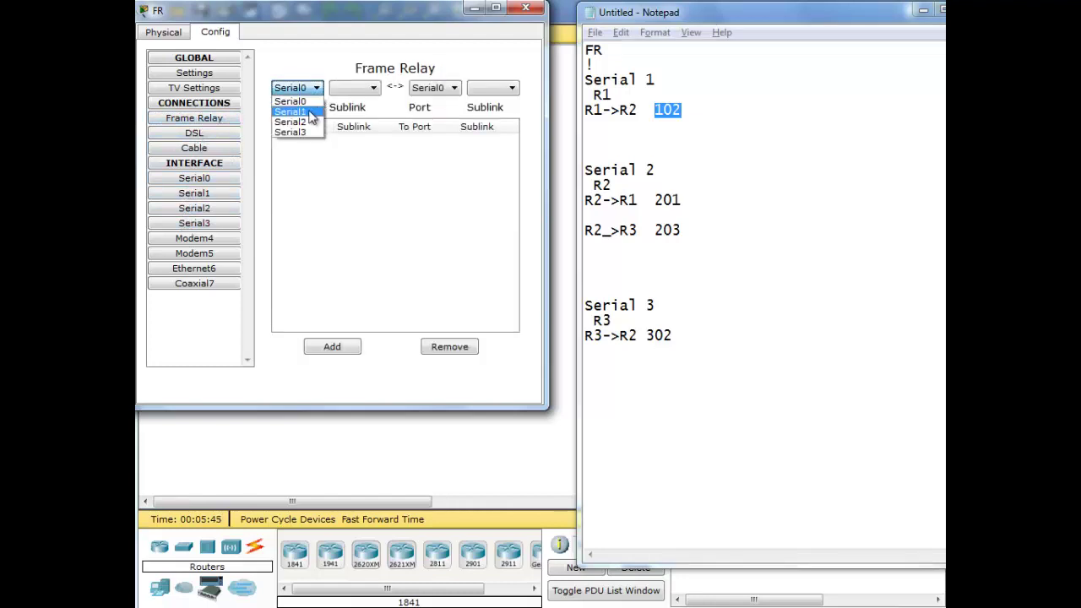
click(309, 111)
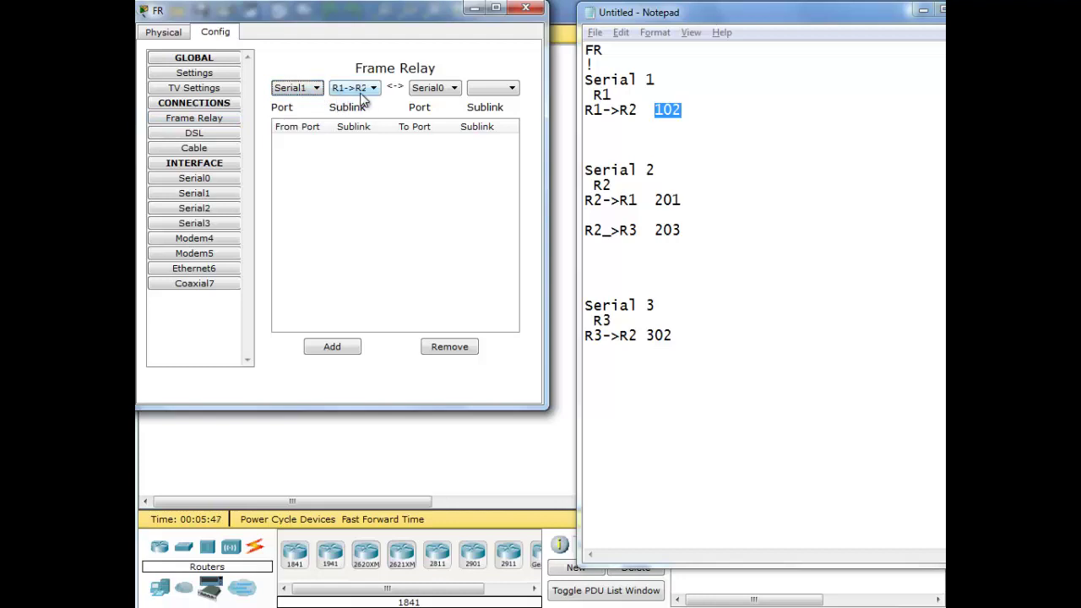
click(448, 87)
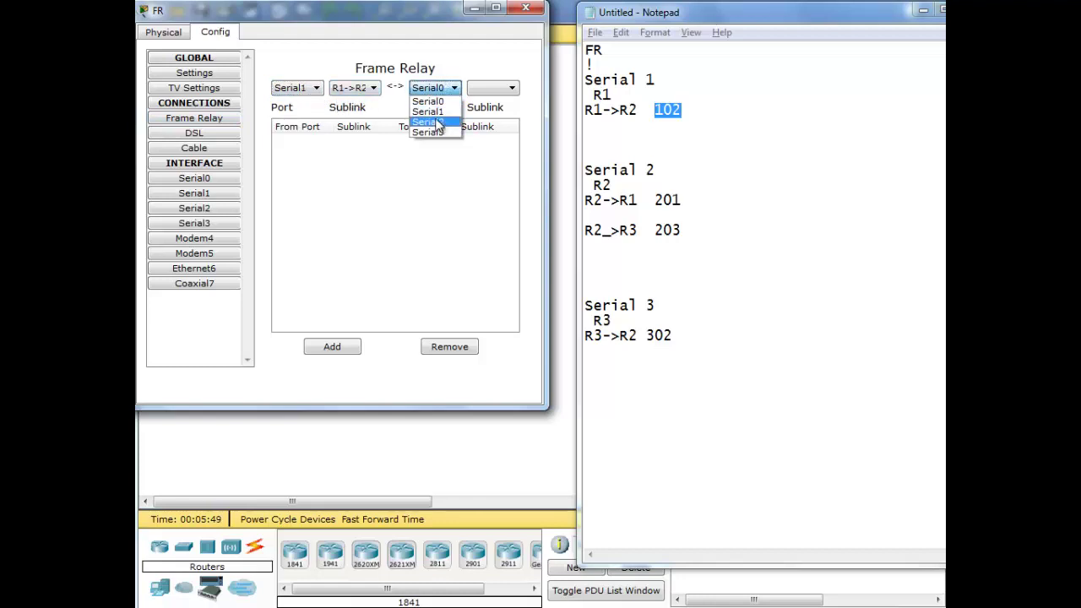
click(438, 121)
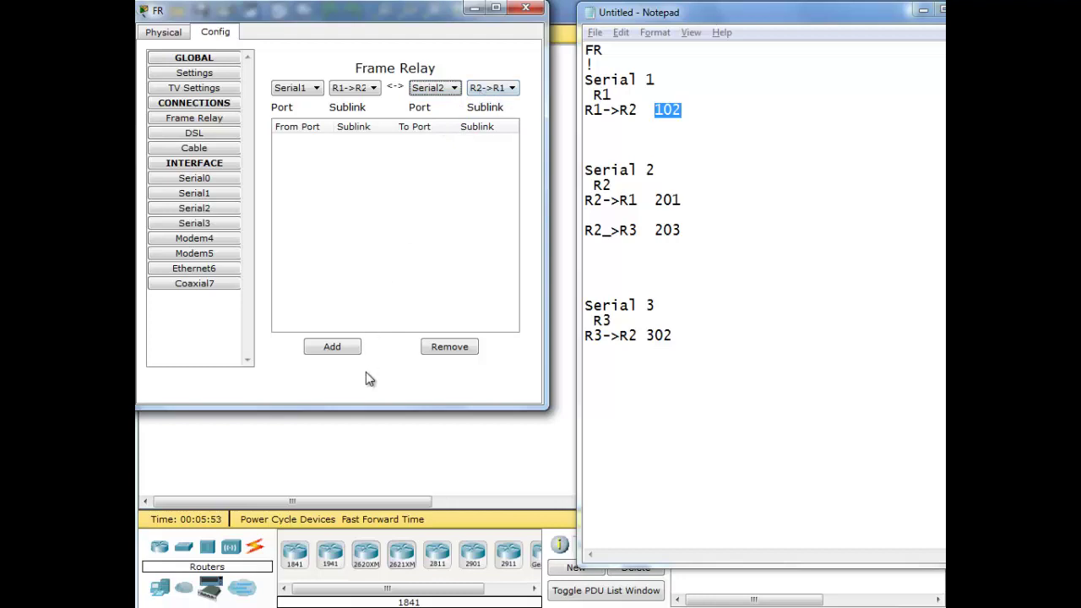
click(341, 352)
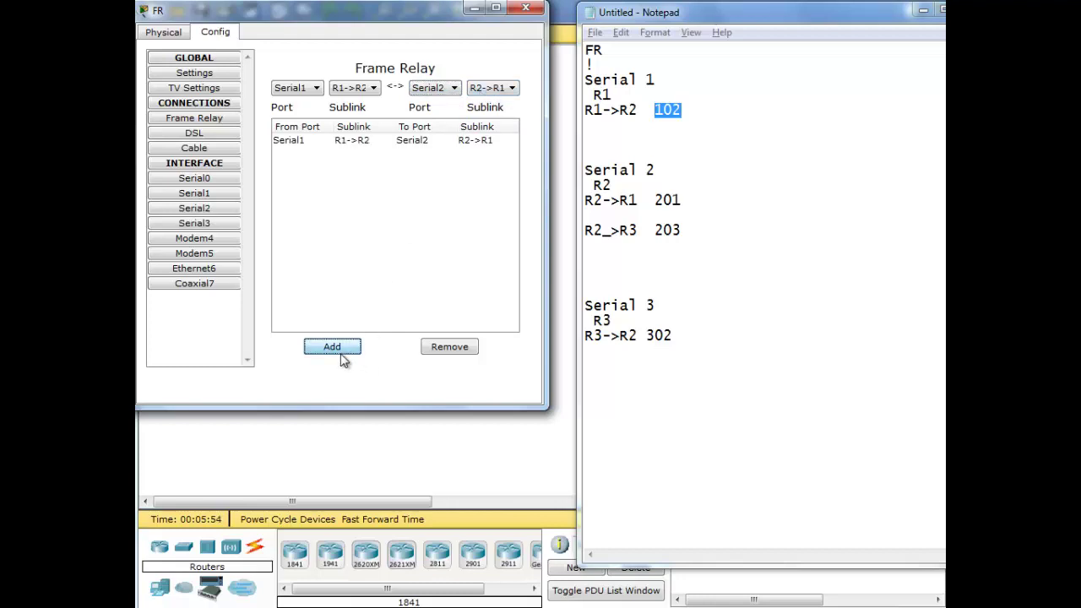
Step: Map Serial3 R3->R2 to Serial2 R2->R3
click(300, 89)
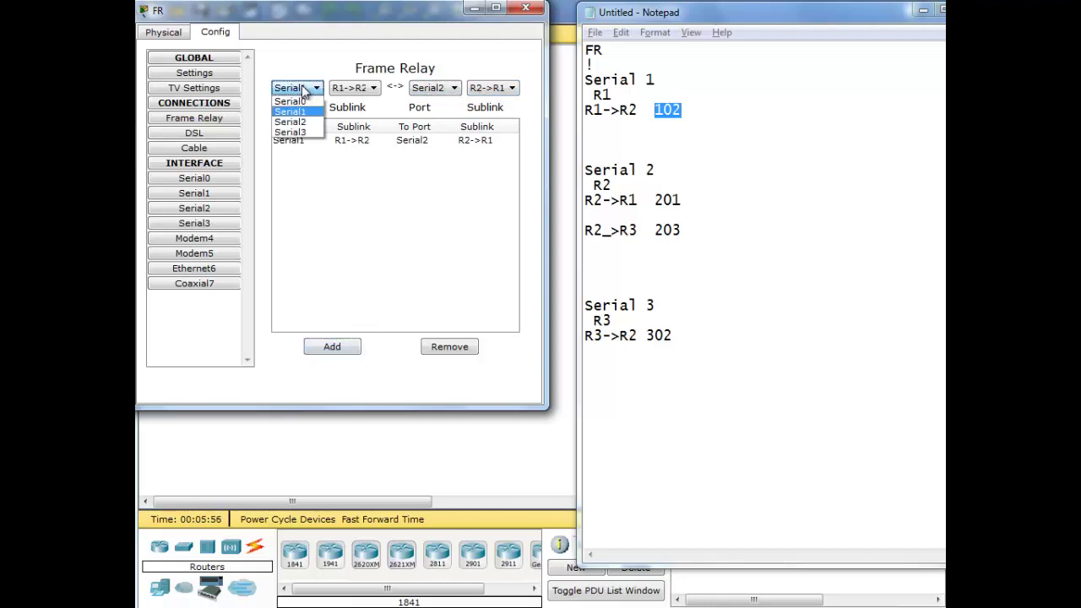
click(291, 132)
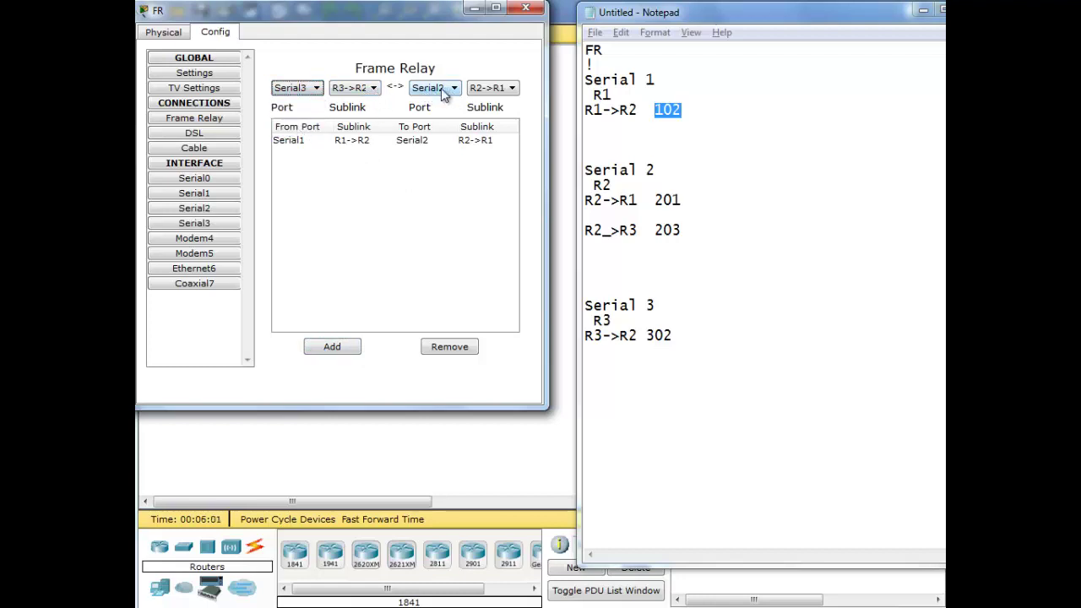
click(493, 89)
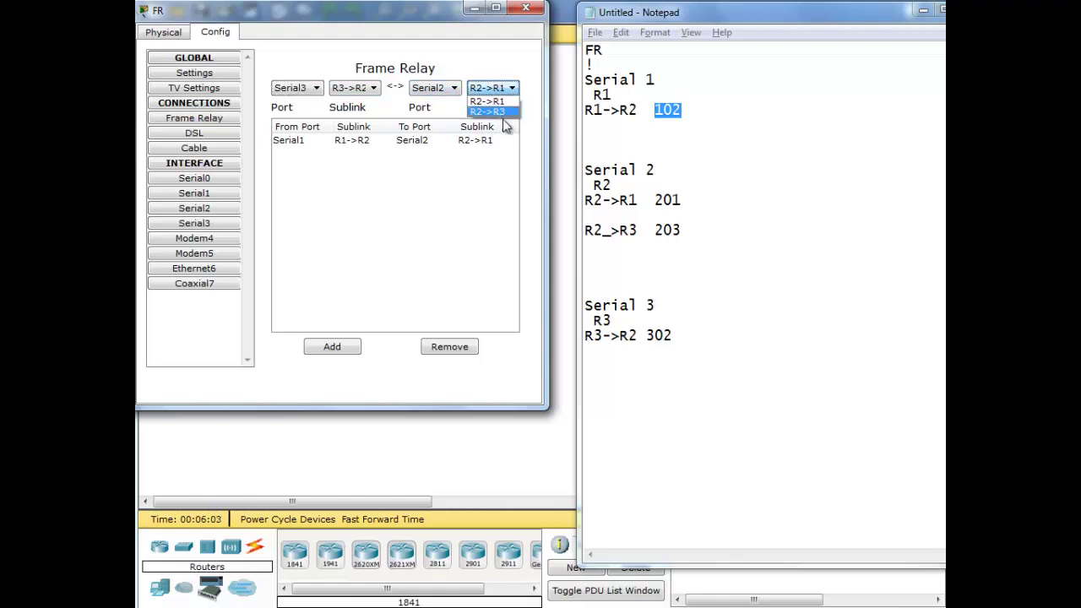
click(498, 112)
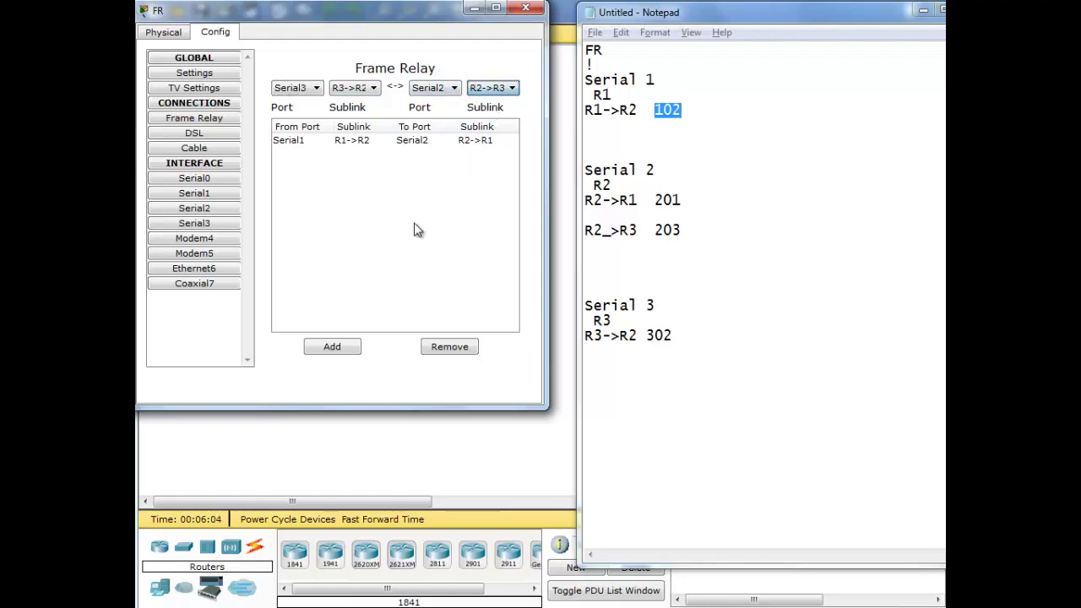
click(340, 345)
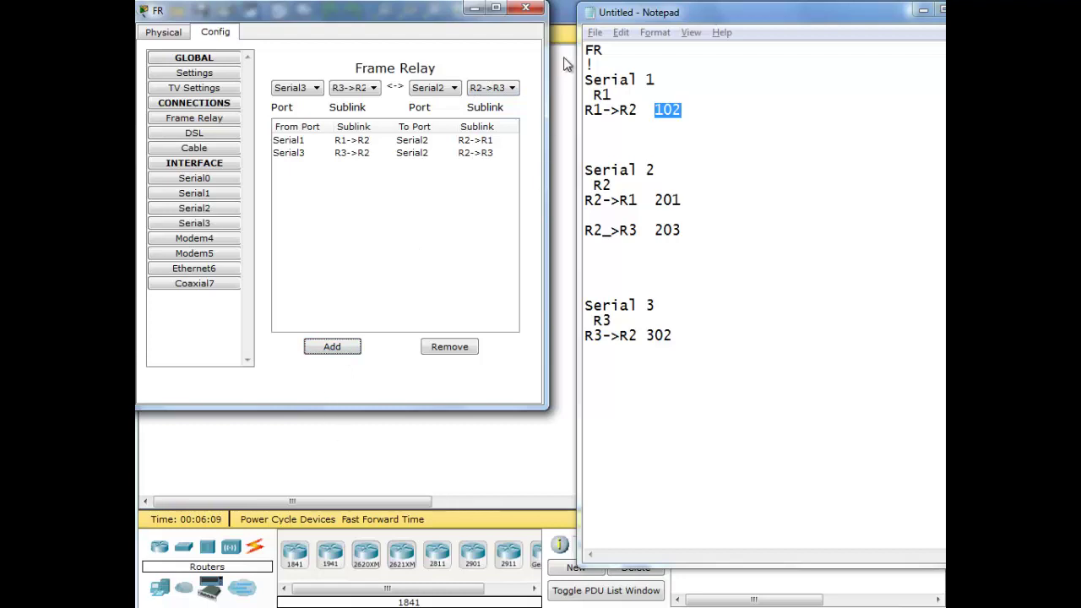
click(195, 193)
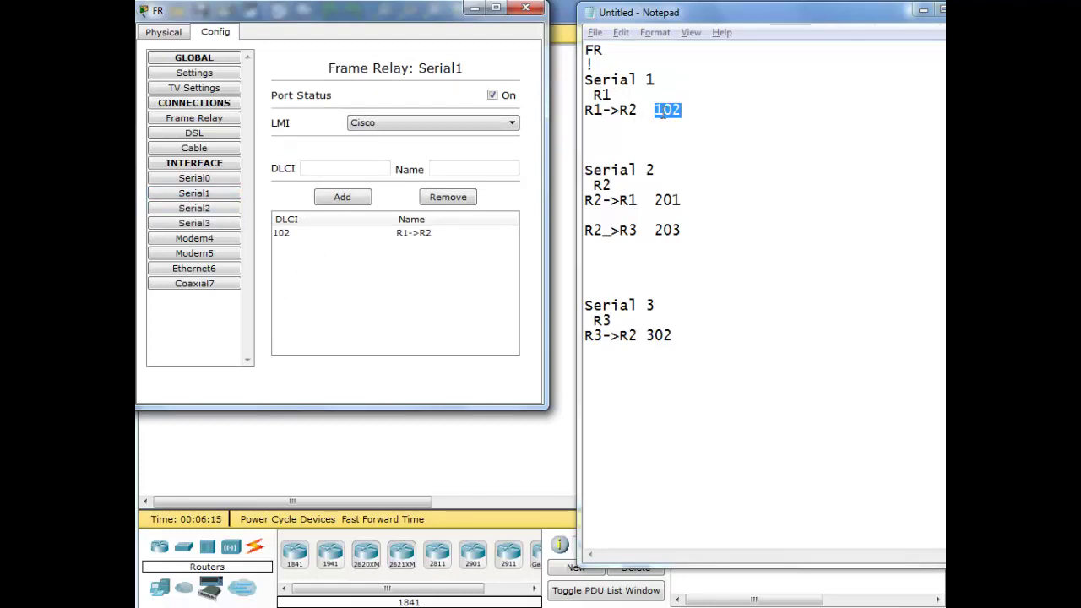
Step: Check DLCIs 102, 201, 203 and 302 on Serial1–3 and the mappings, then close the FR window
click(287, 235)
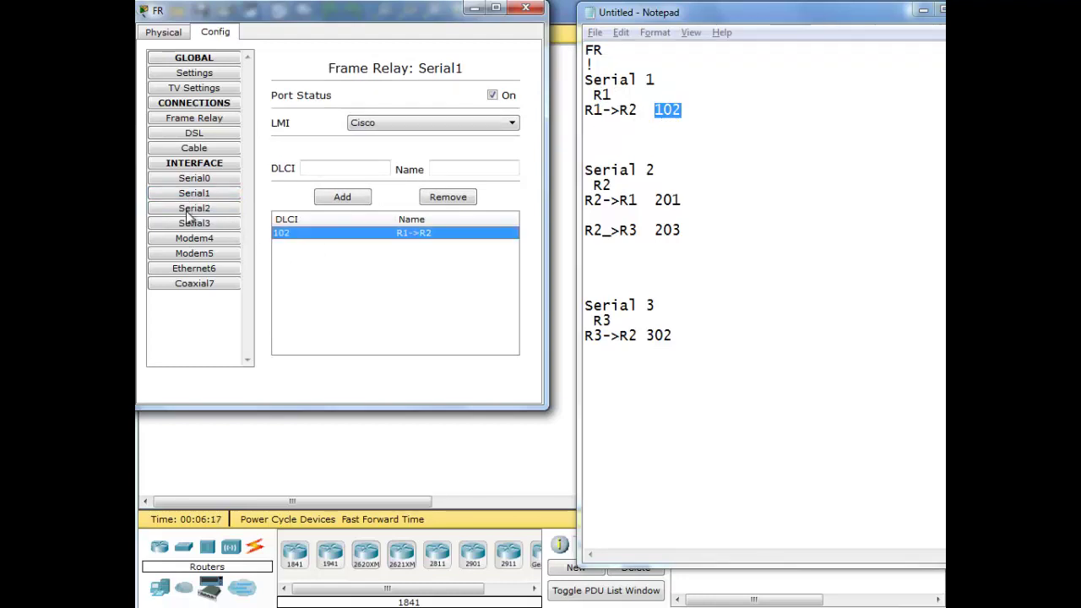
click(188, 210)
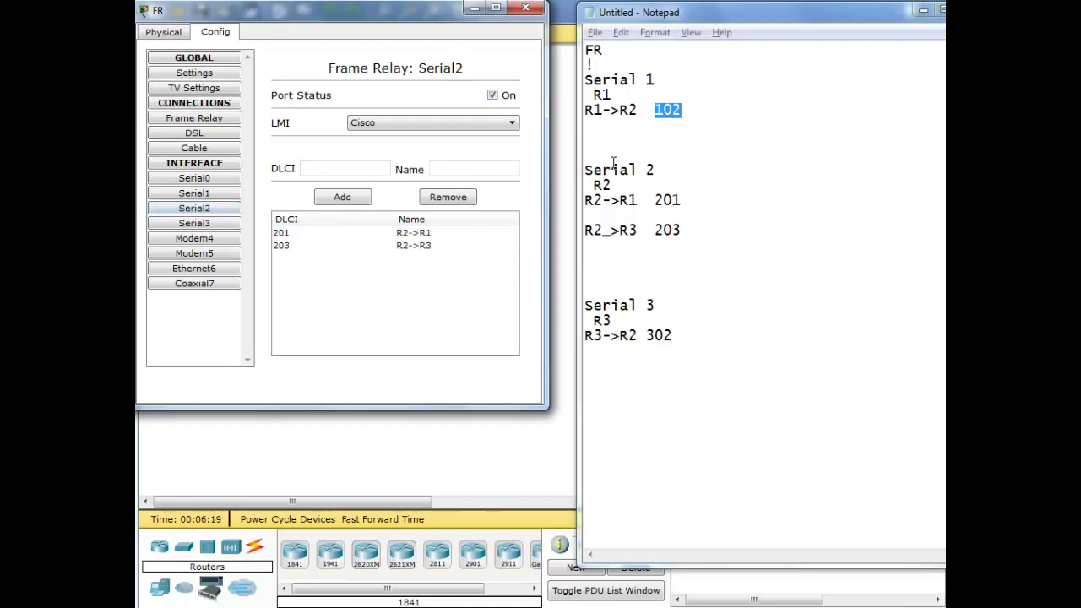
click(302, 234)
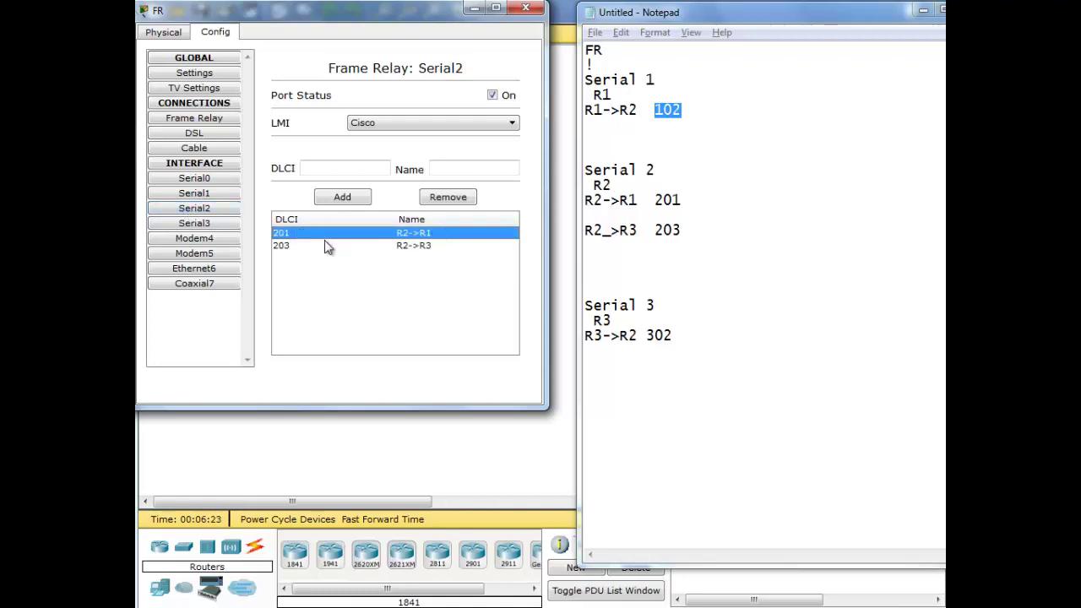
click(295, 246)
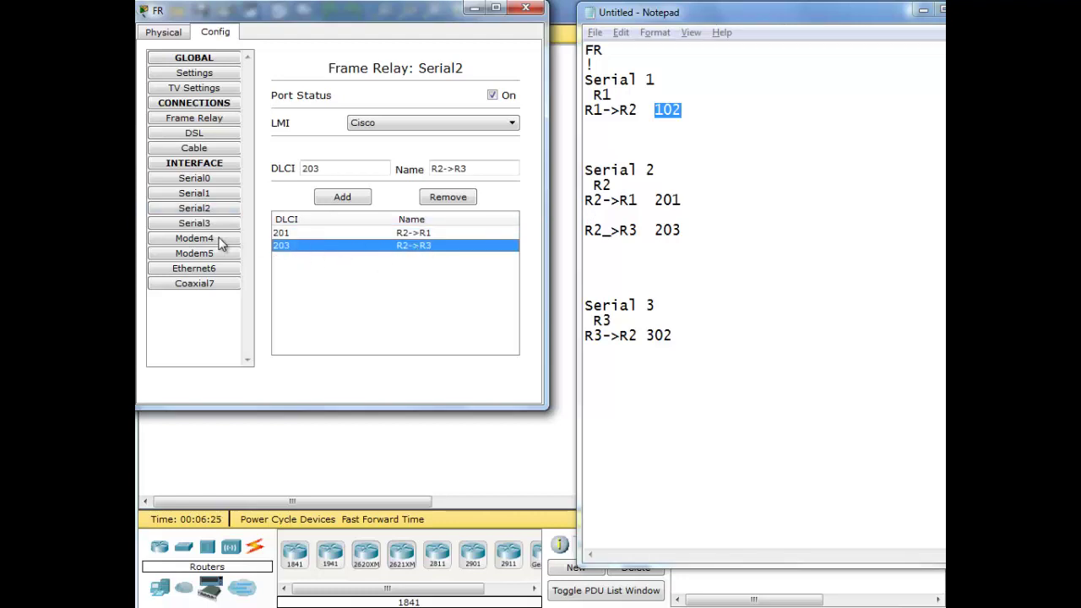
click(173, 224)
click(292, 235)
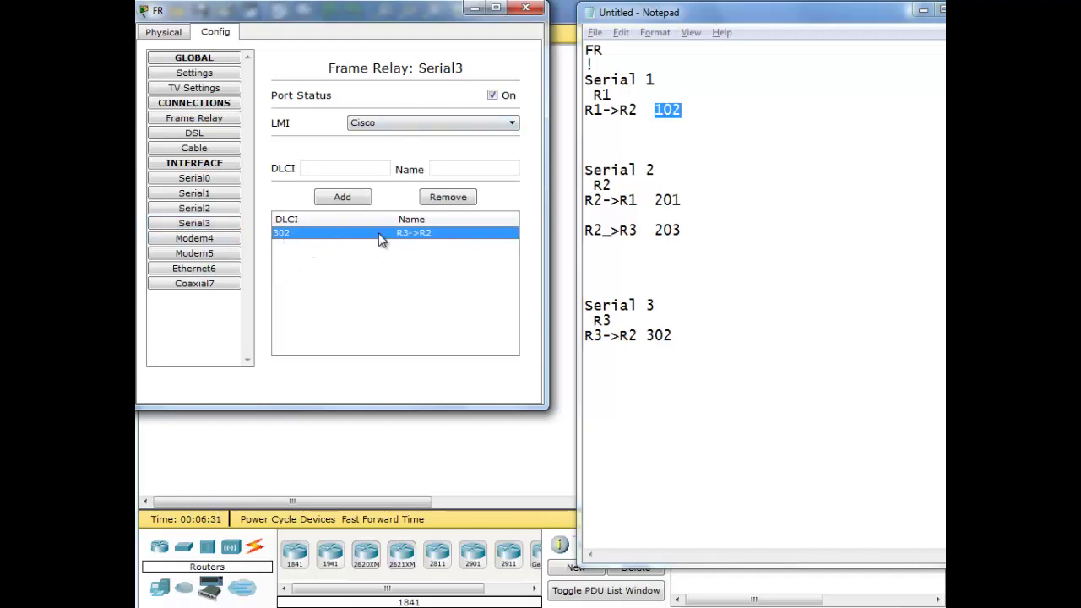
click(211, 121)
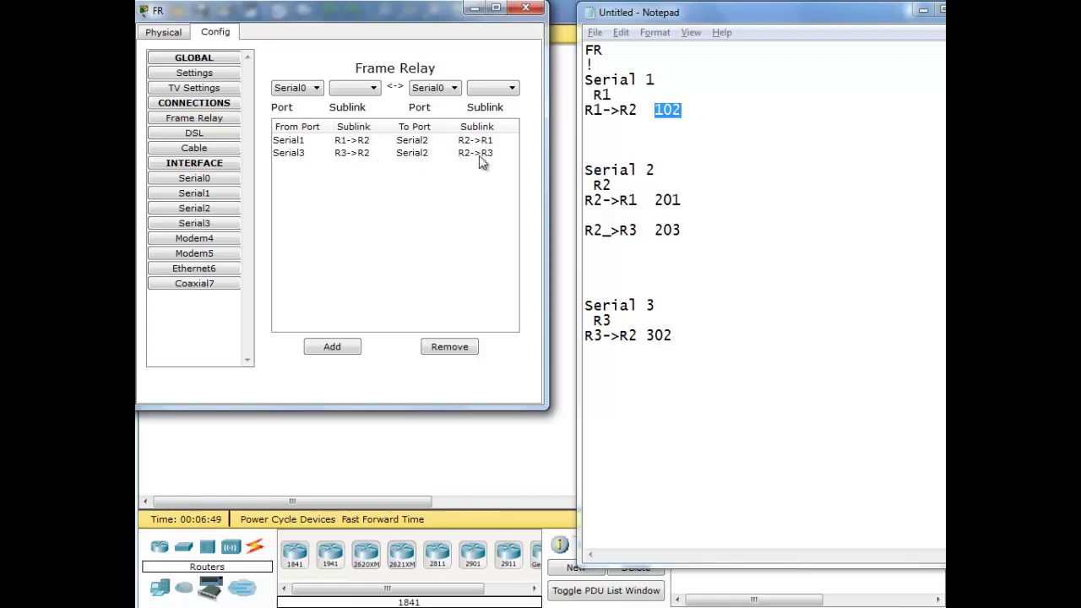
click(526, 8)
Step: Power off Router1 and install a WIC-1T serial module in its empty slot
click(407, 377)
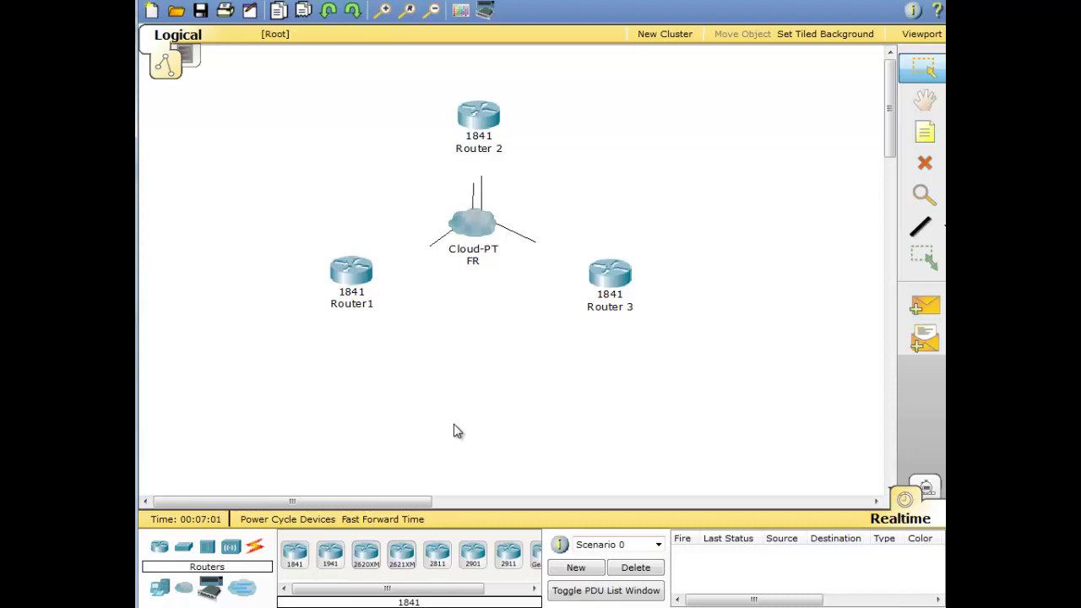
click(352, 283)
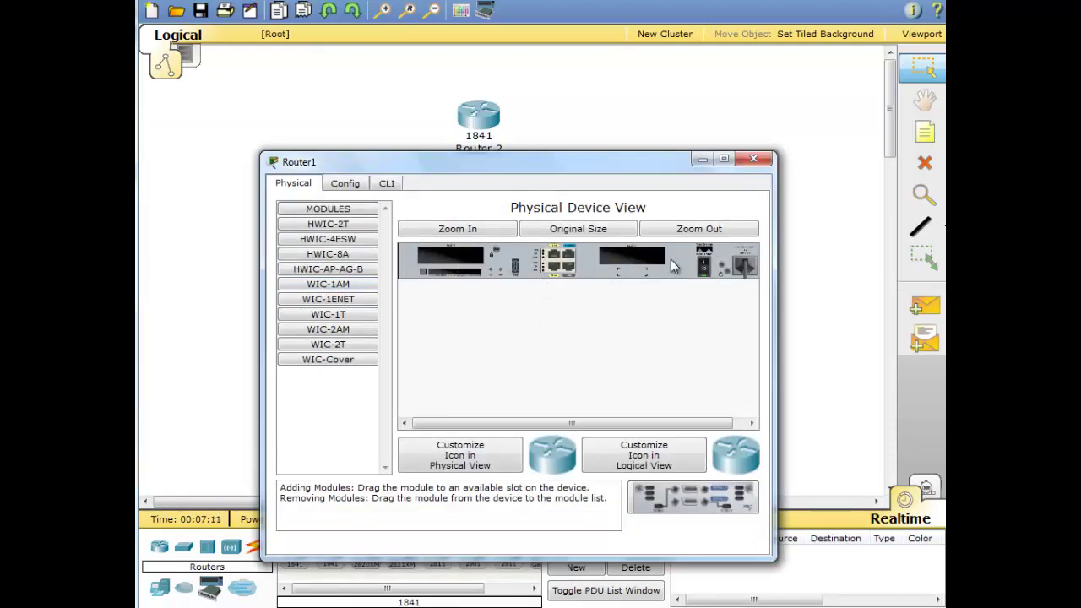
click(703, 266)
drag(311, 314, 634, 269)
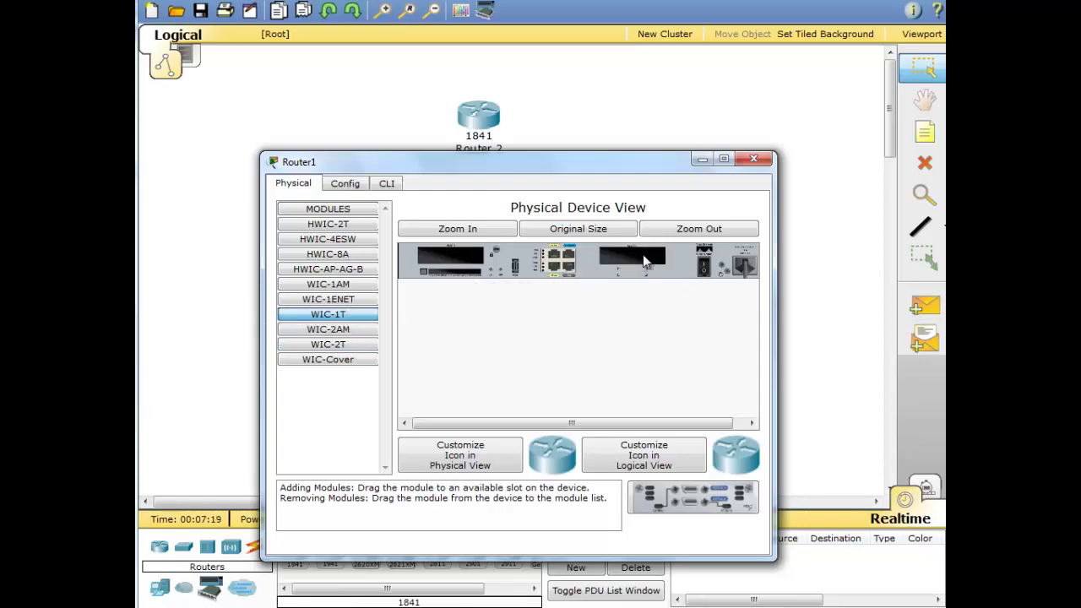
click(755, 159)
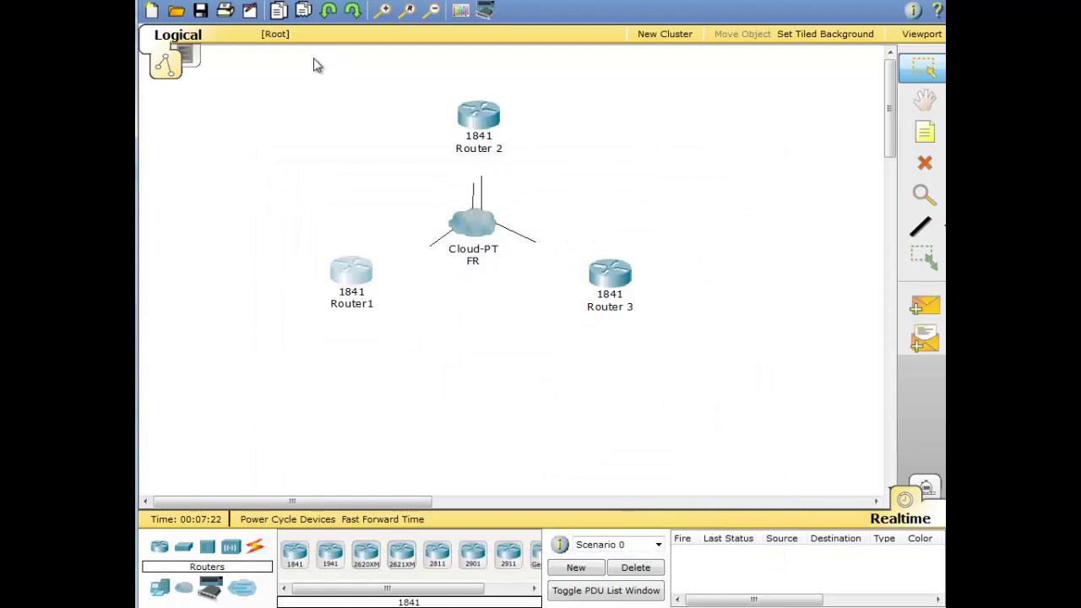
Step: Install WIC-1T serial modules in Router 2 and Router 3 as well
click(479, 117)
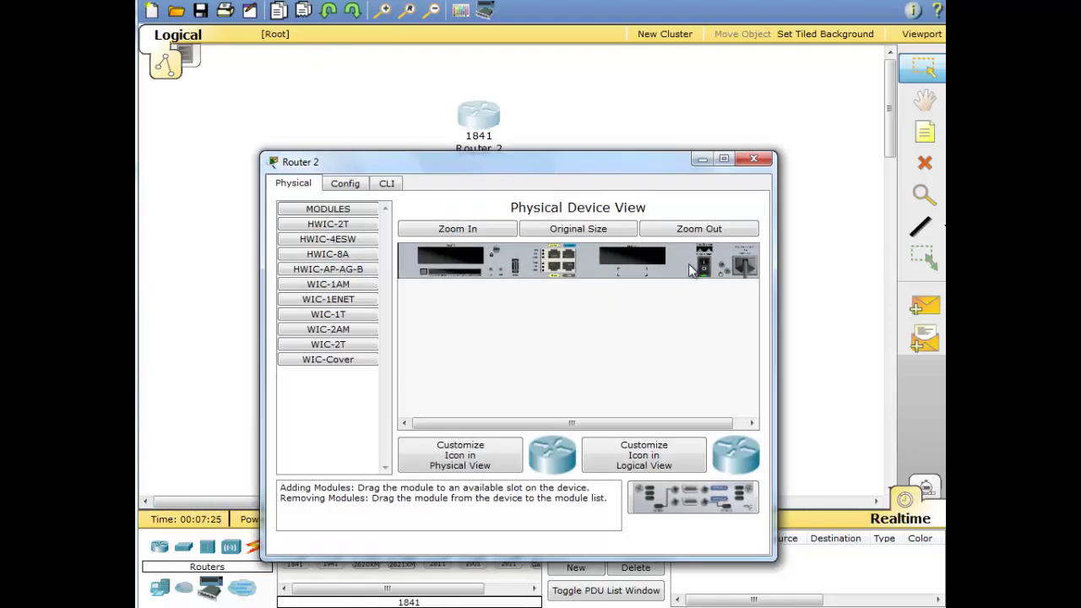
drag(345, 316, 636, 263)
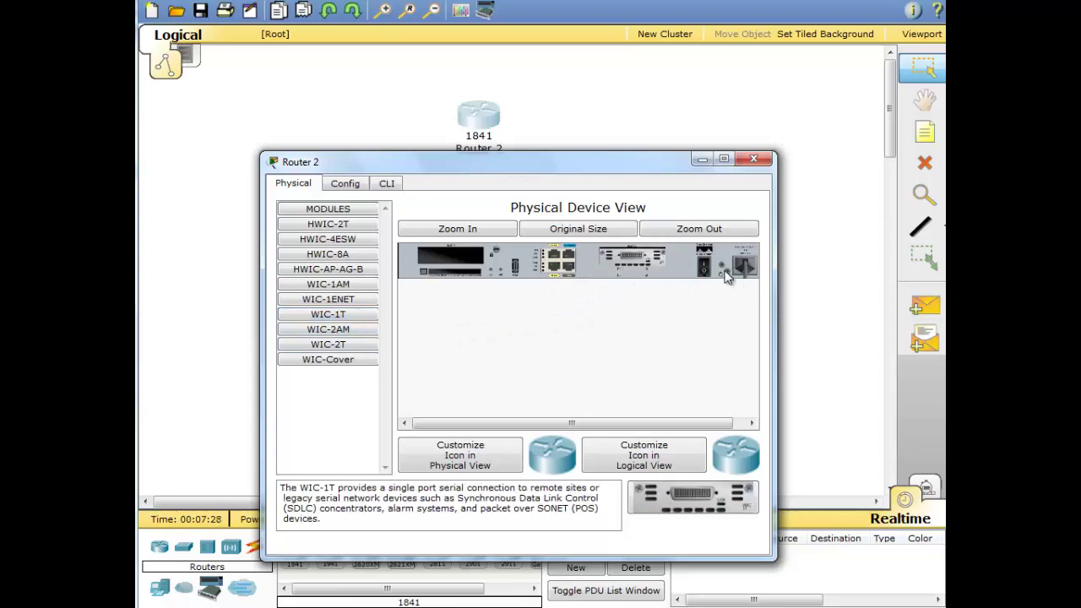
click(754, 159)
click(610, 282)
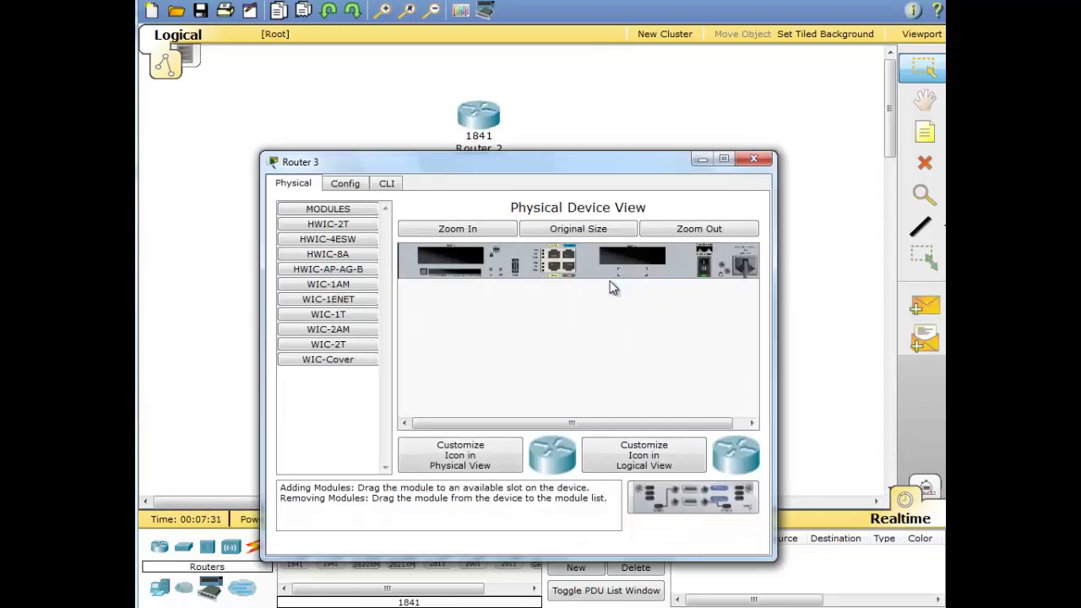
click(301, 343)
drag(324, 314, 680, 262)
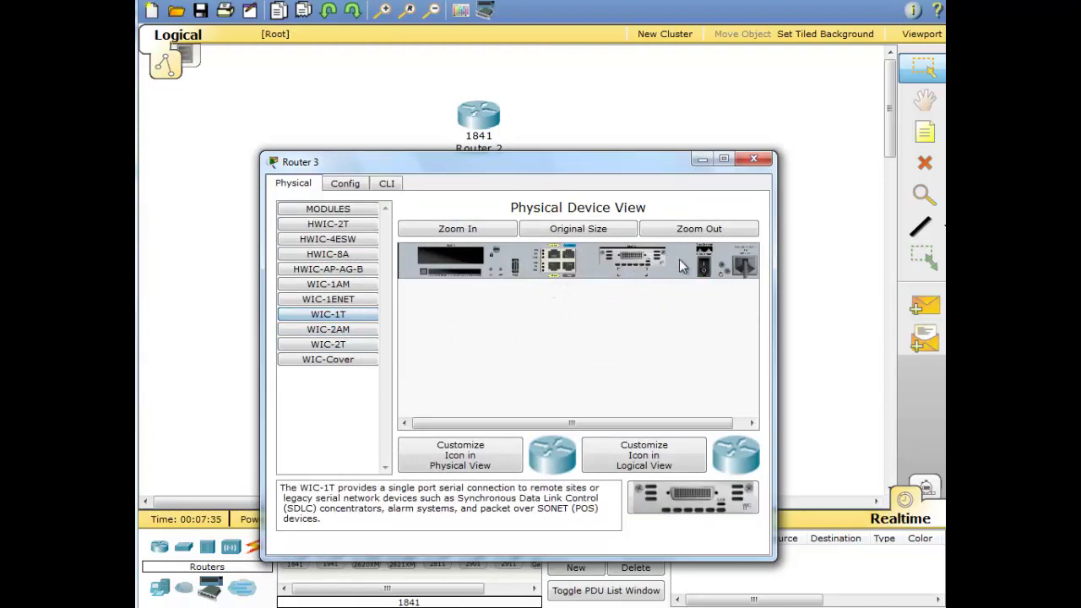
click(753, 160)
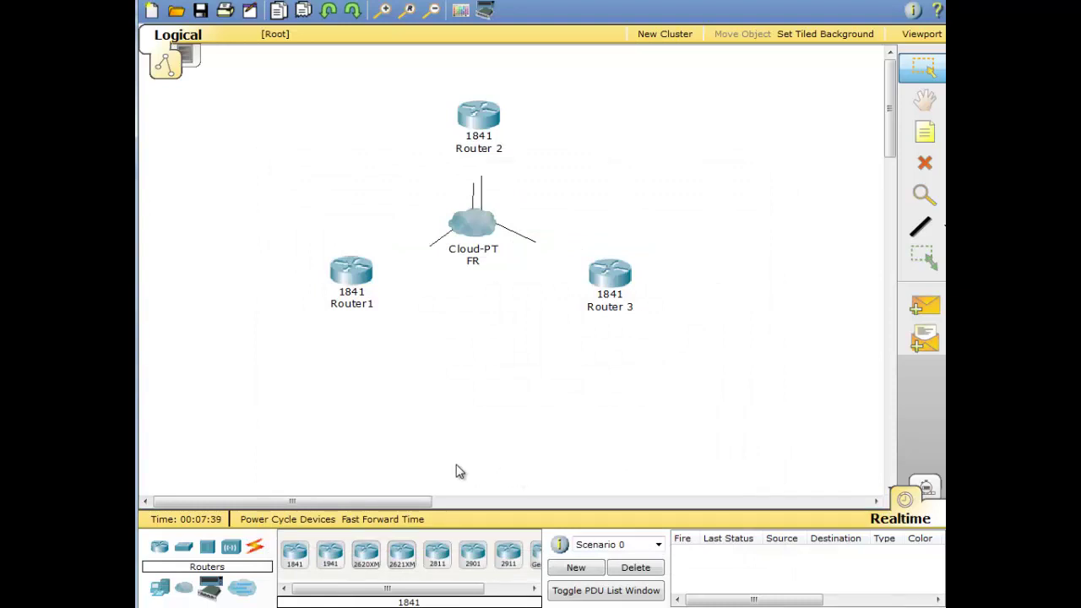
Step: Connect the FR cloud's Serial1 to Router1's Serial0/0/0 with a Serial DCE cable
click(254, 551)
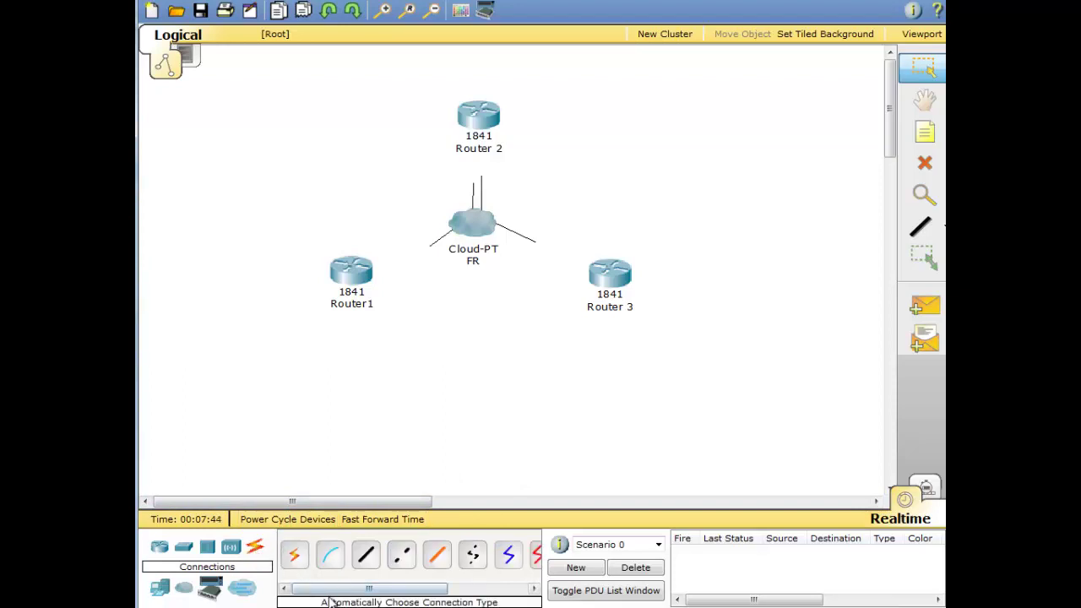
click(469, 589)
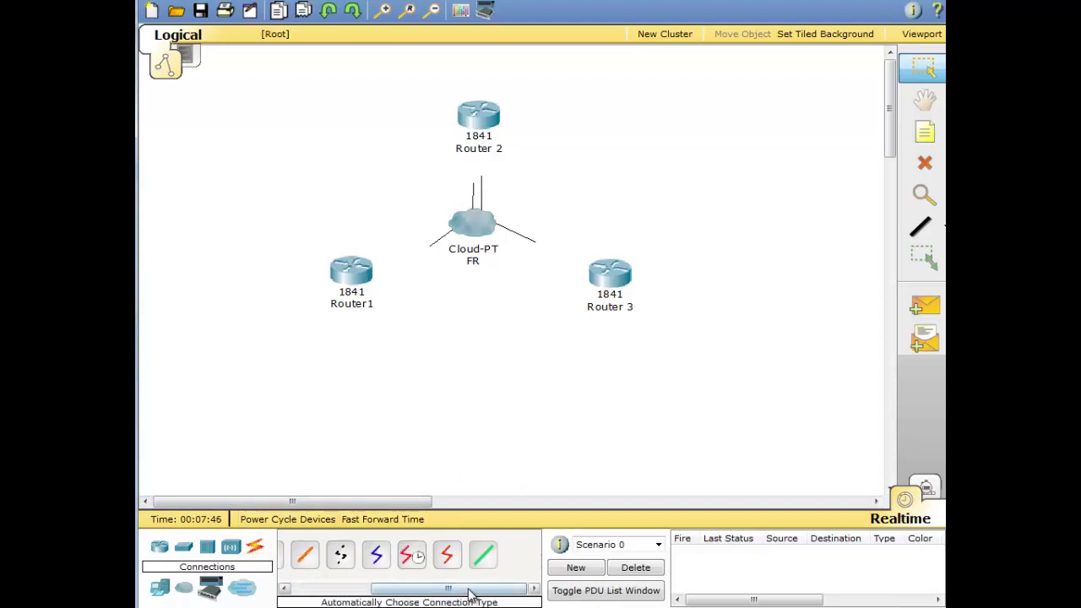
click(409, 558)
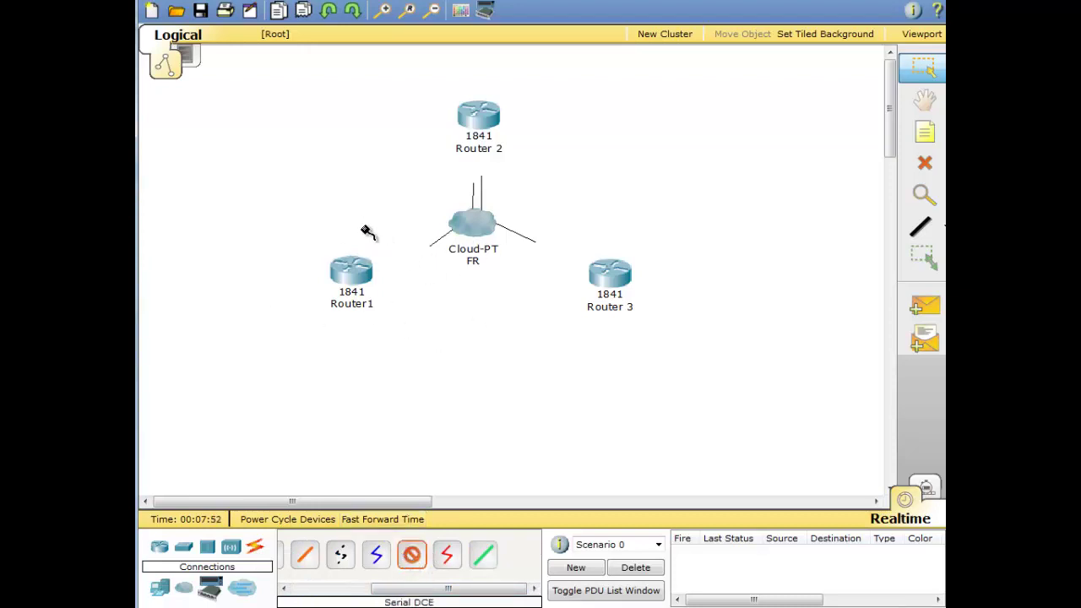
mouse_move(478, 220)
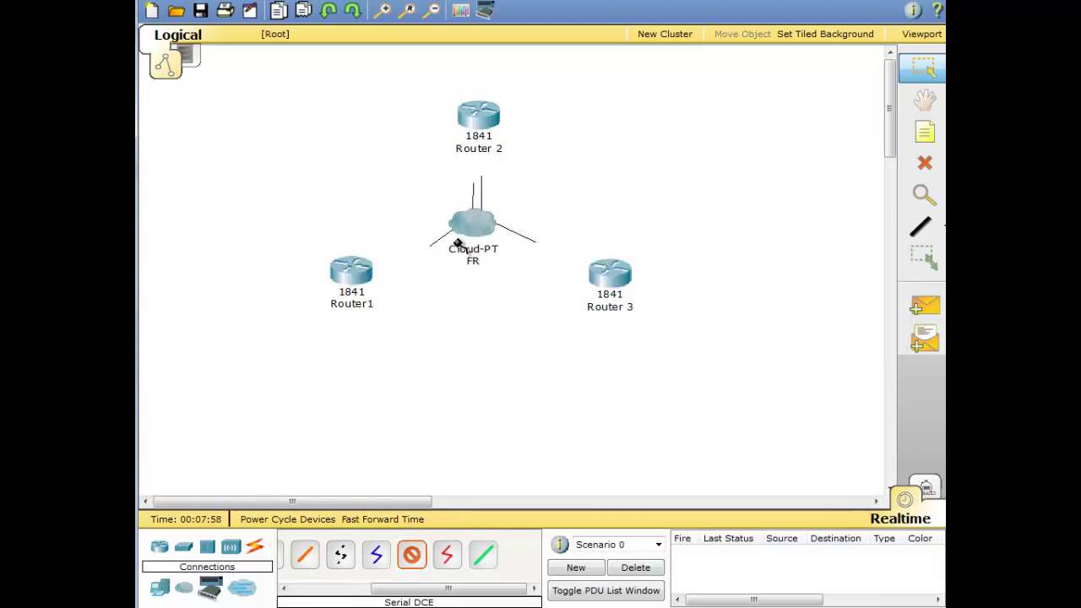
mouse_move(457, 245)
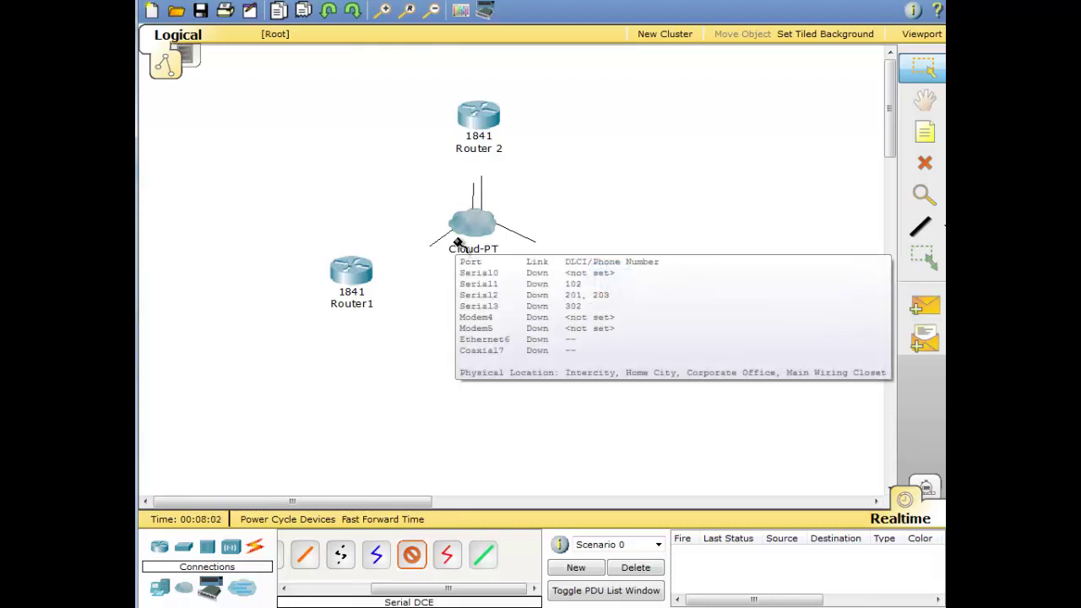
click(468, 222)
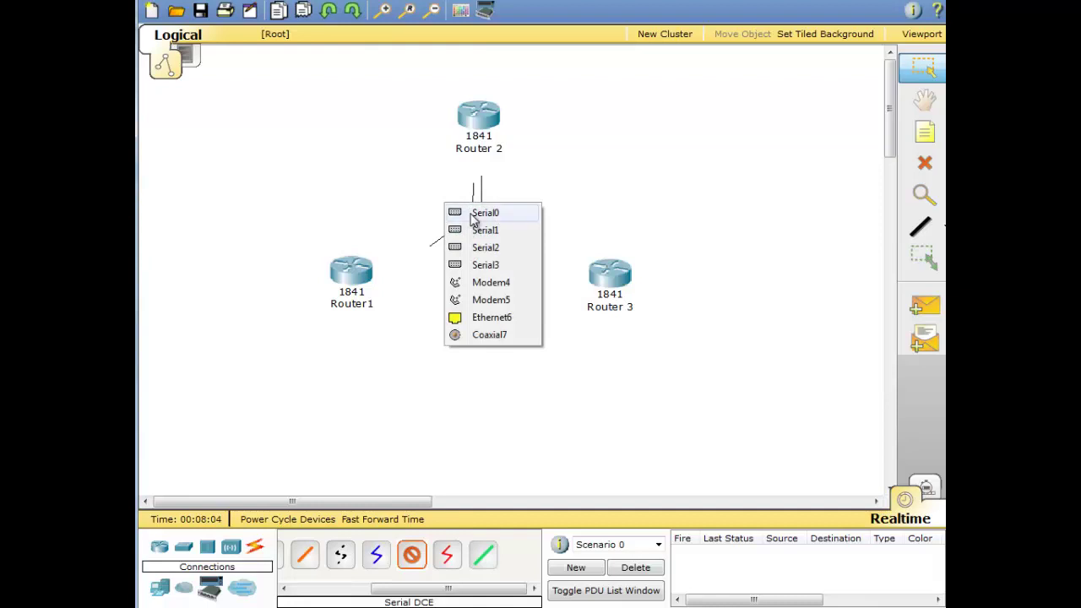
click(479, 231)
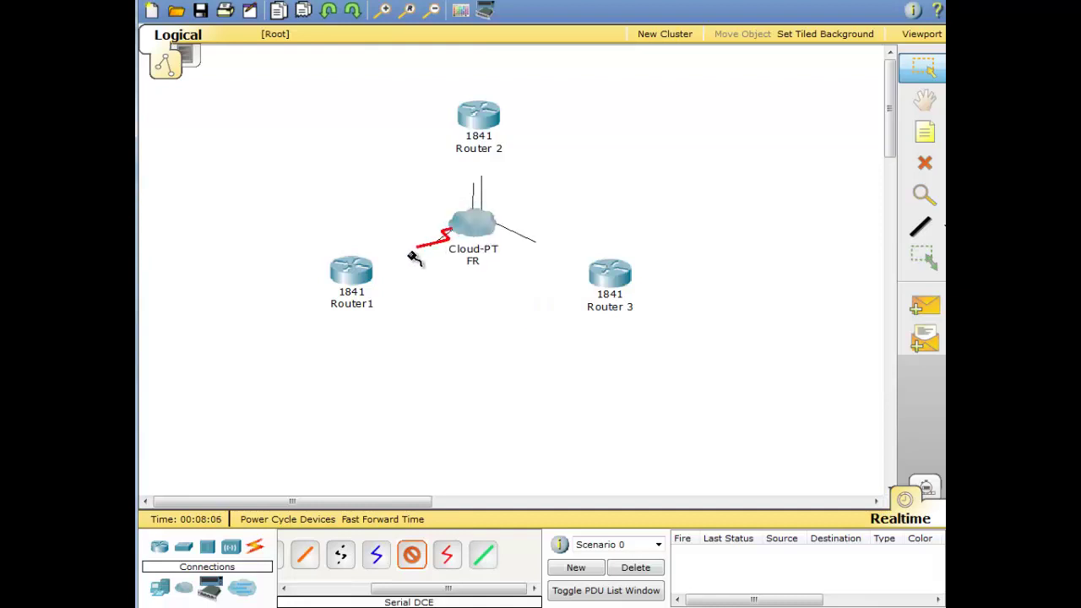
click(353, 273)
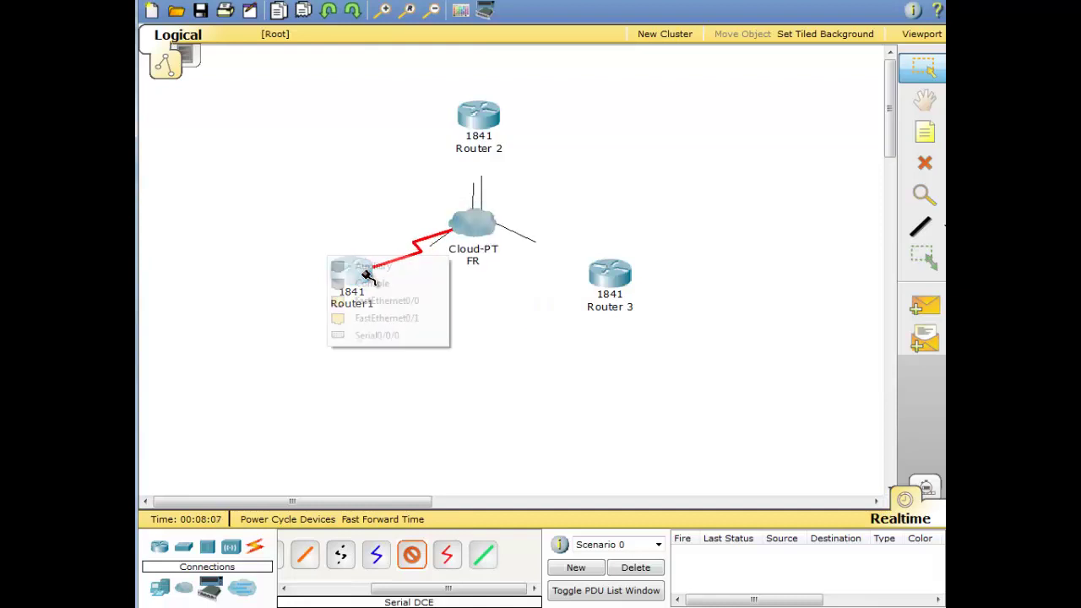
click(385, 337)
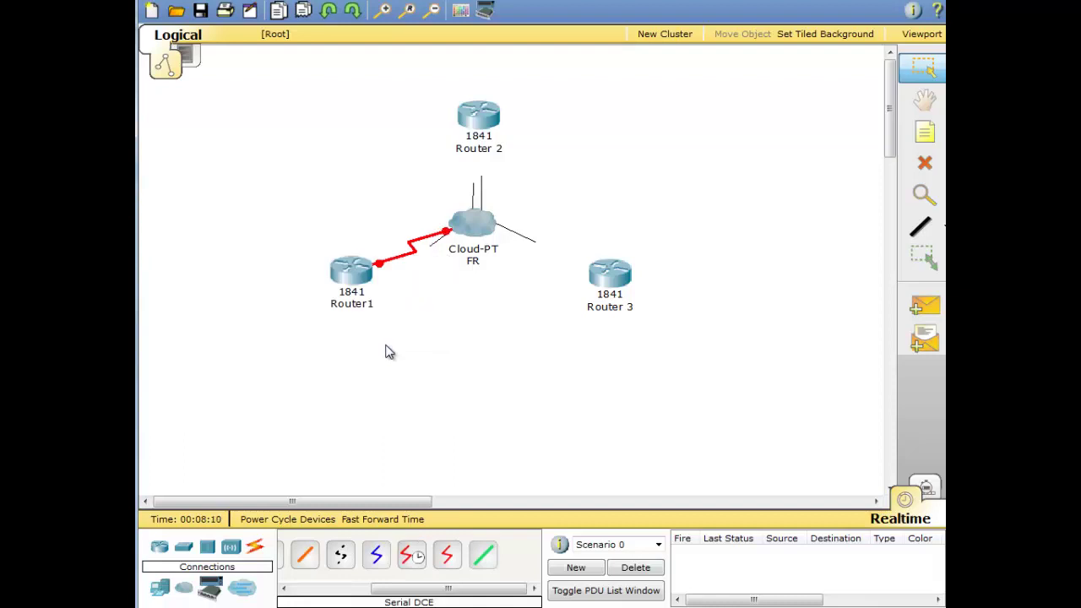
Step: Link cloud Serial2 to Router 2 and Serial3 to Router 3, each on Serial0/0/0
click(412, 559)
click(471, 221)
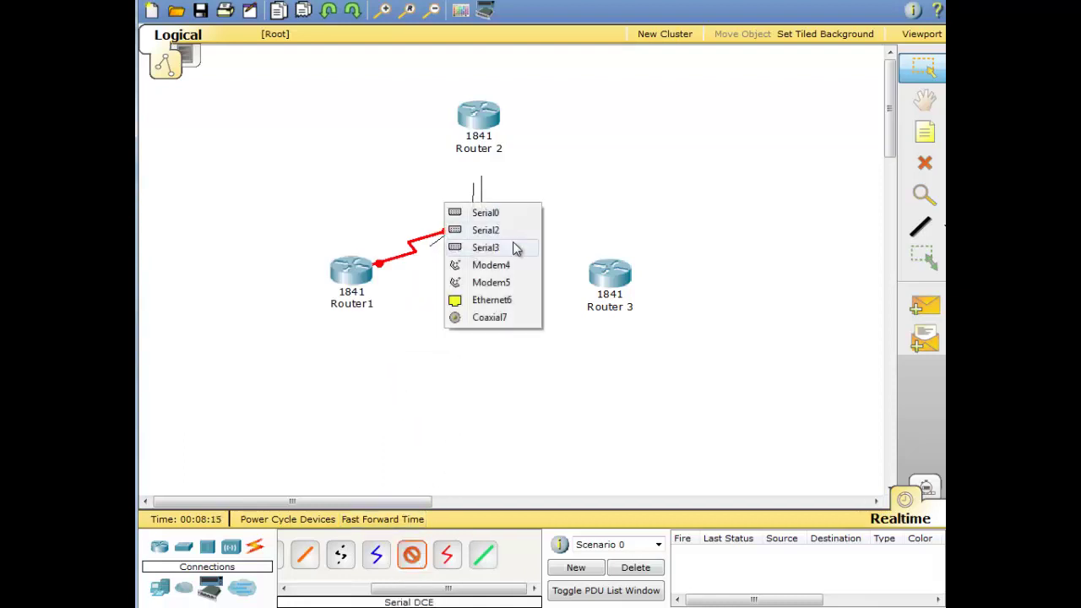
click(490, 230)
click(486, 116)
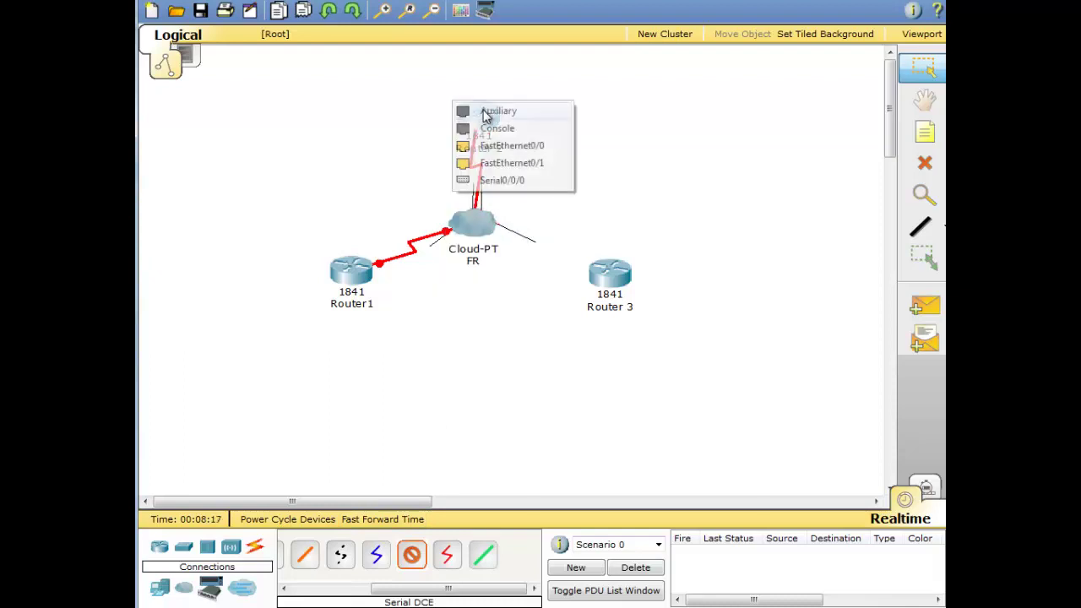
click(502, 180)
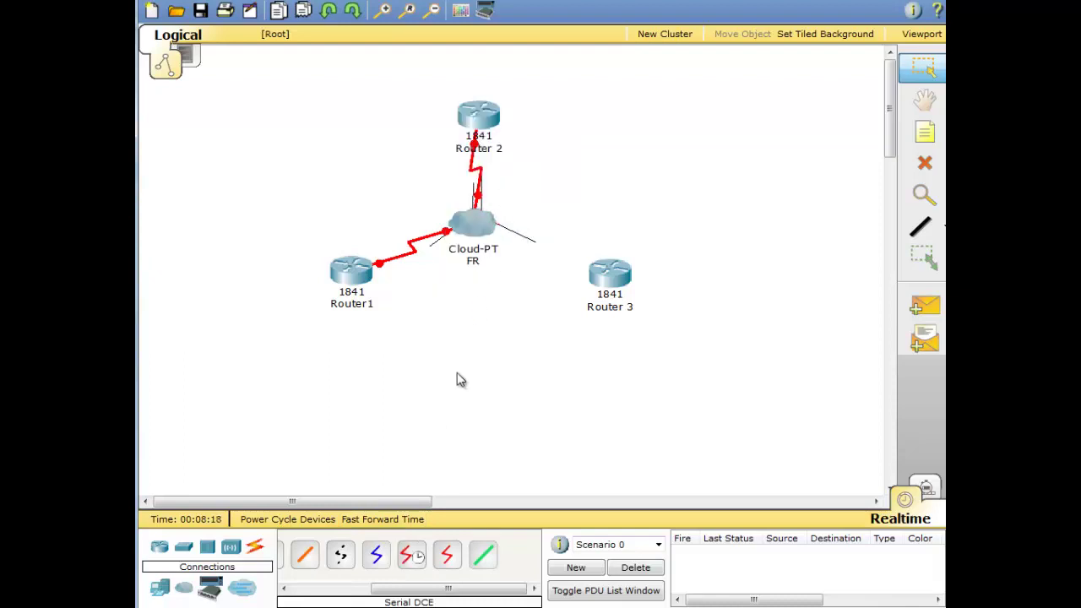
click(412, 555)
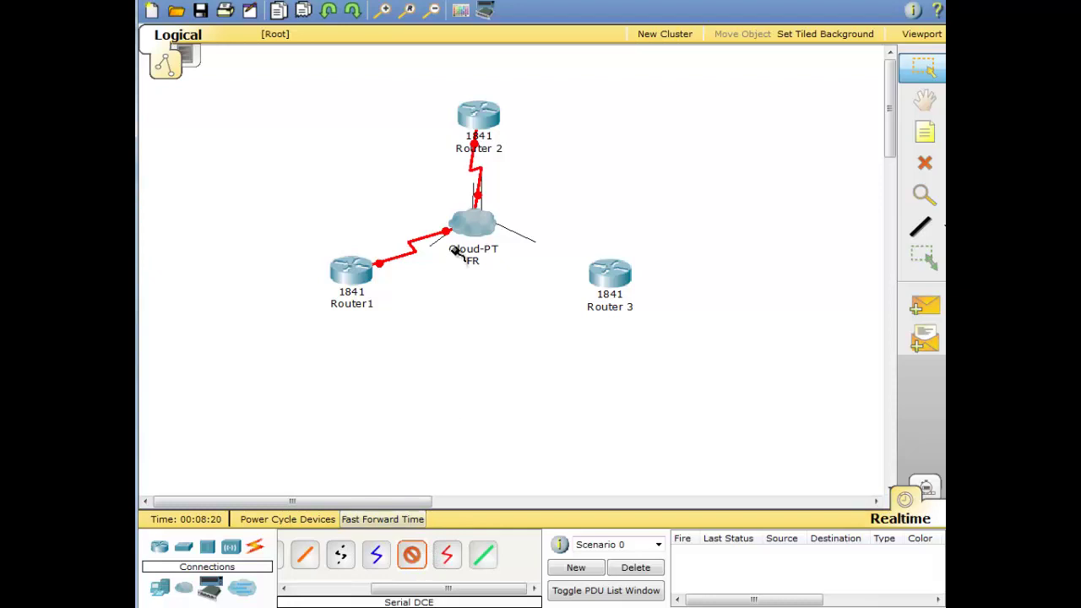
click(460, 225)
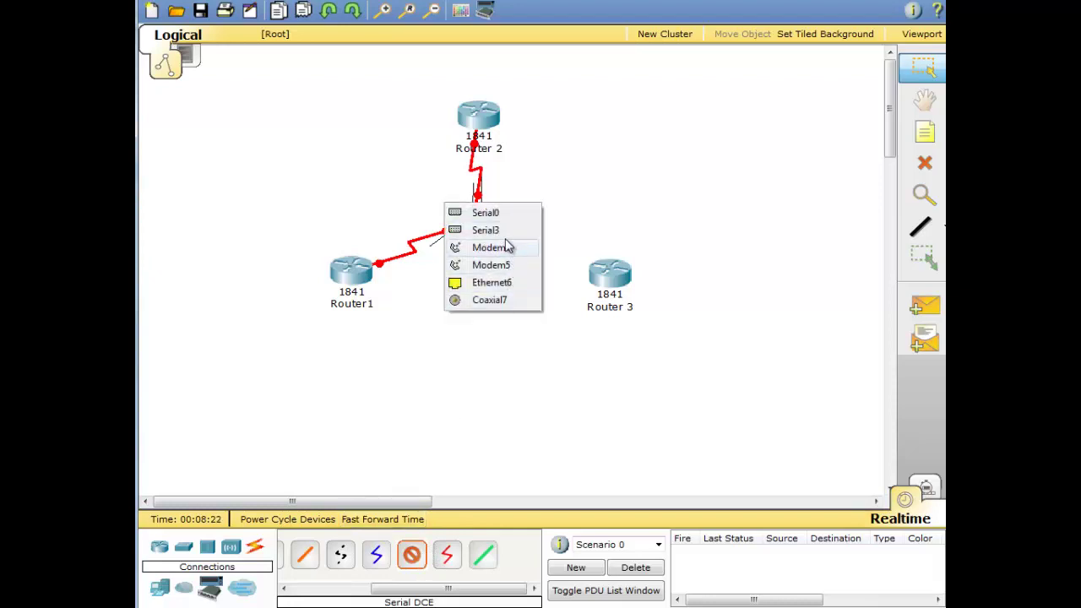
click(497, 233)
click(591, 263)
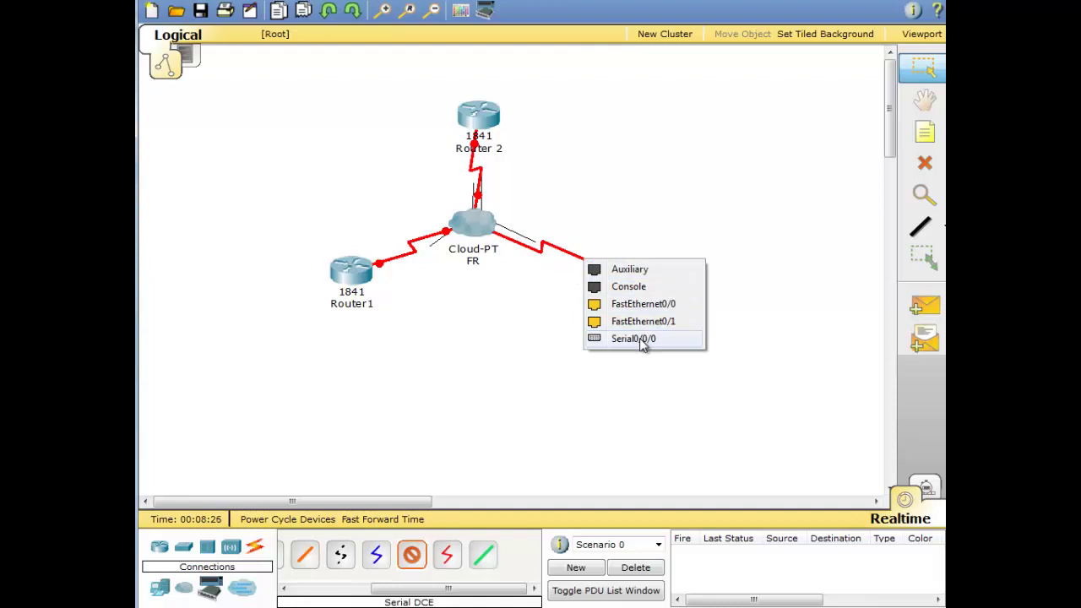
click(642, 339)
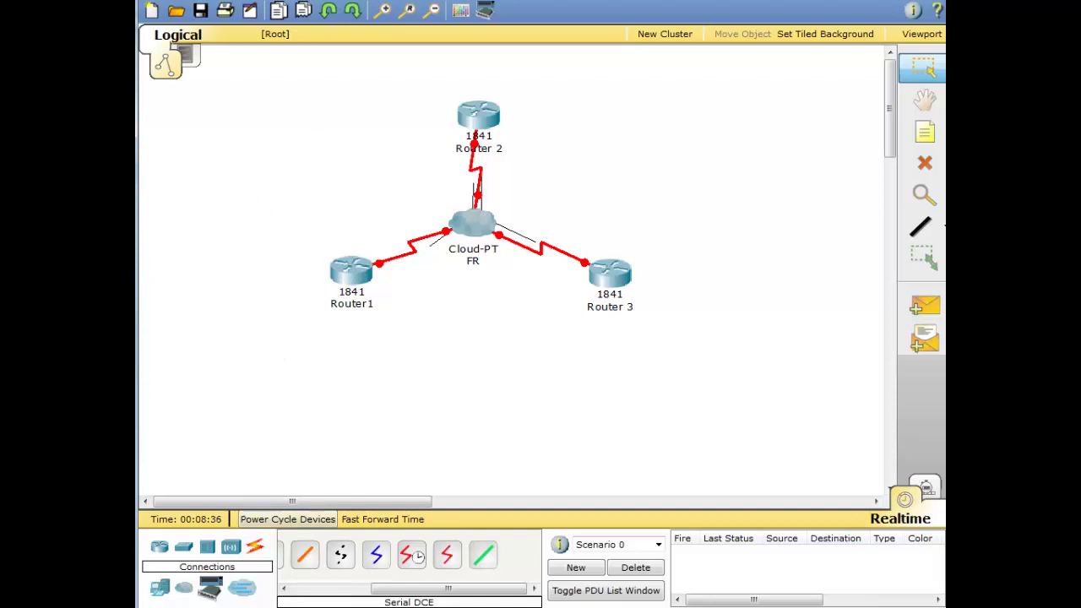
key(alt+Tab)
Step: Below the notes, type enable, conf t, hostname, no ip domain-lookup, service password-encryption, and enable password/secret lines
click(691, 369)
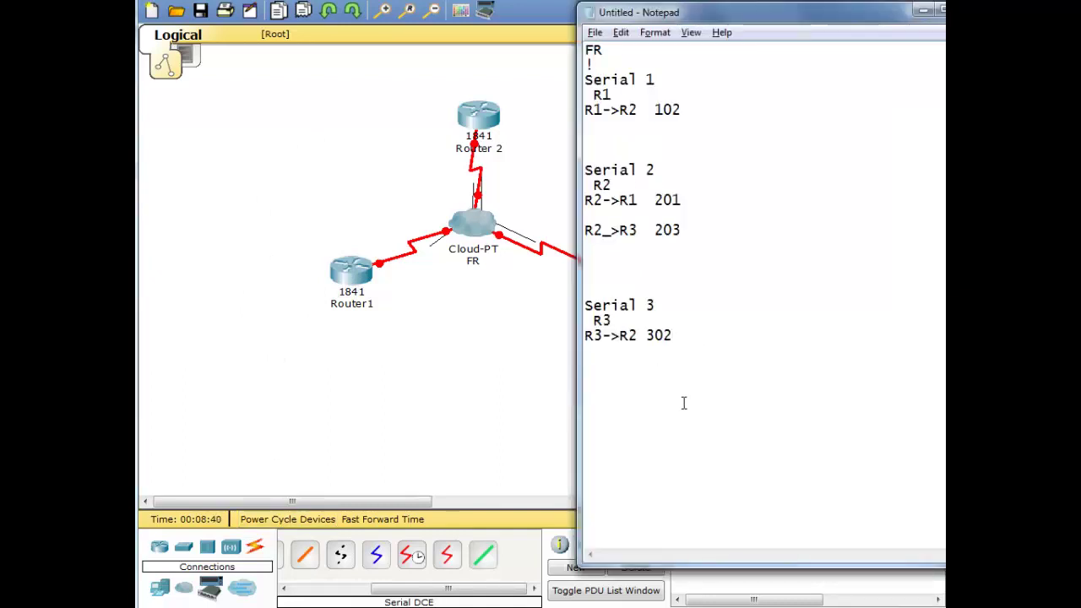
key(Return)
key(Return)
key(Return)
key(Return)
key(Return)
key(Return)
key(Return)
key(Return)
key(Return)
key(Return)
key(Return)
key(Return)
key(Return)
key(Return)
key(Return)
key(Return)
key(Return)
key(Return)
key(Return)
key(Return)
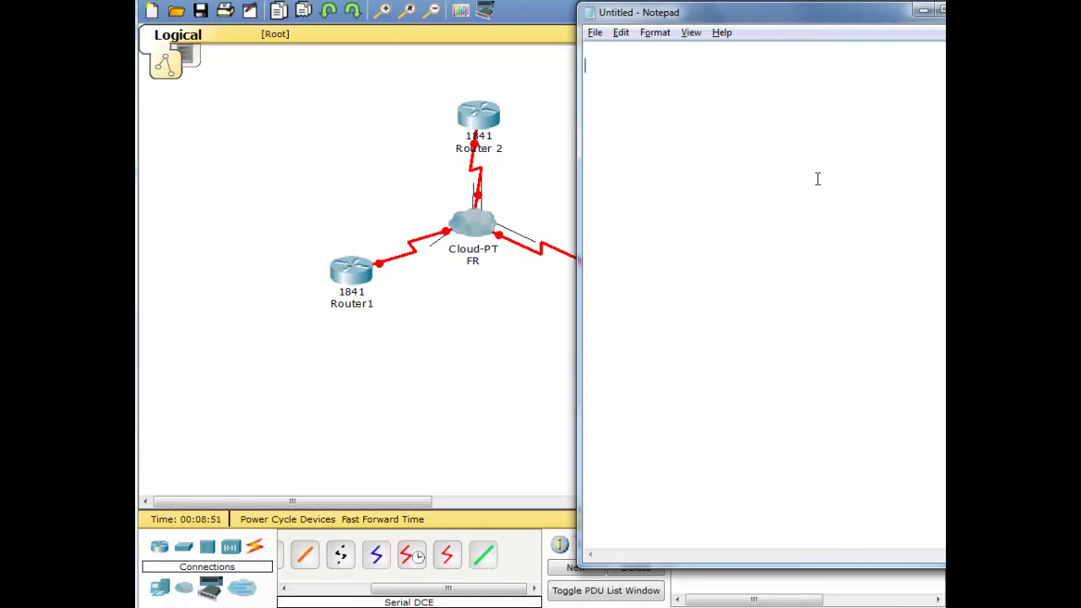
text(enable )
text(conf )
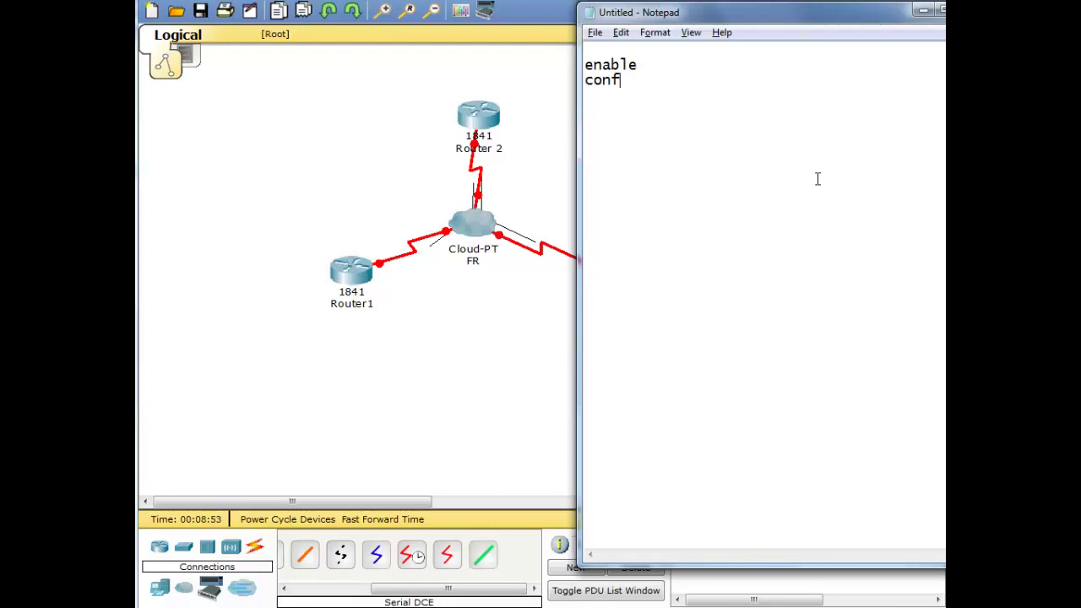
text(t hso)
key(BackSpace)
text(oi)
text(stname ?)
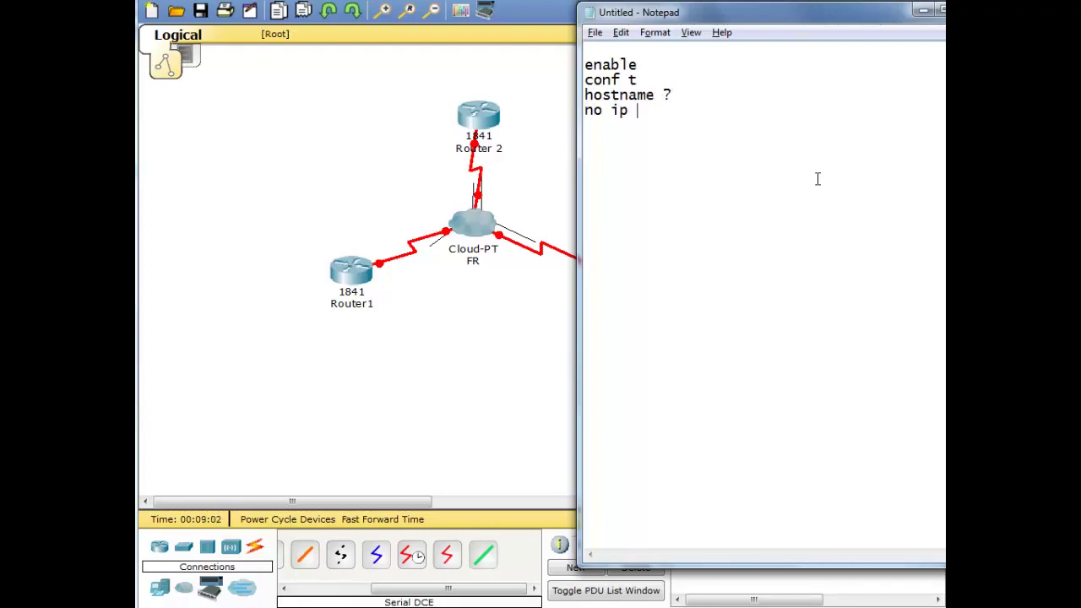
text(domain-lookup)
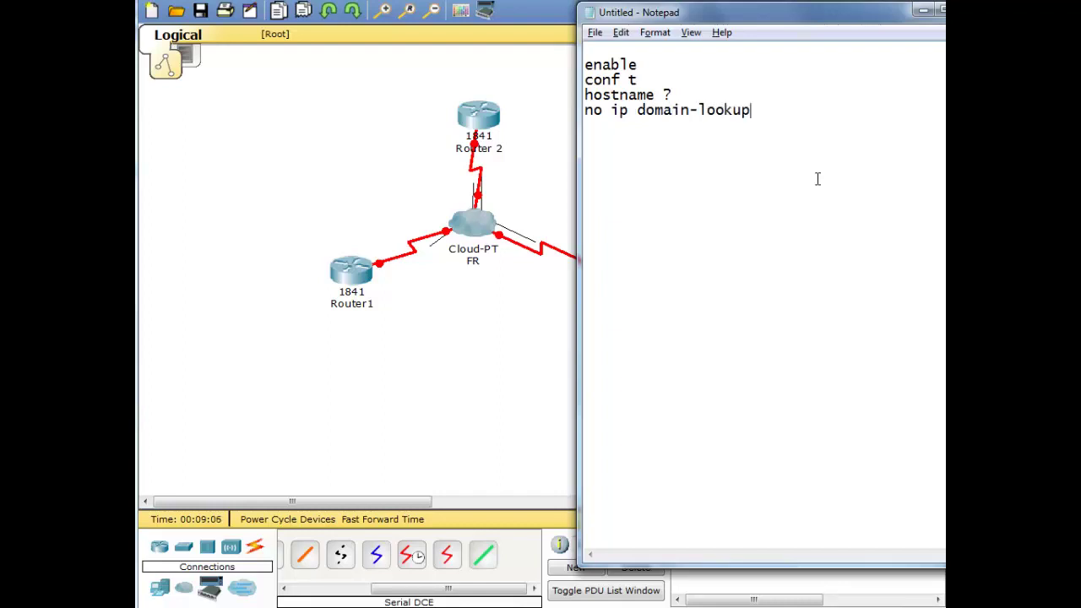
text(servci)
text(e pass)
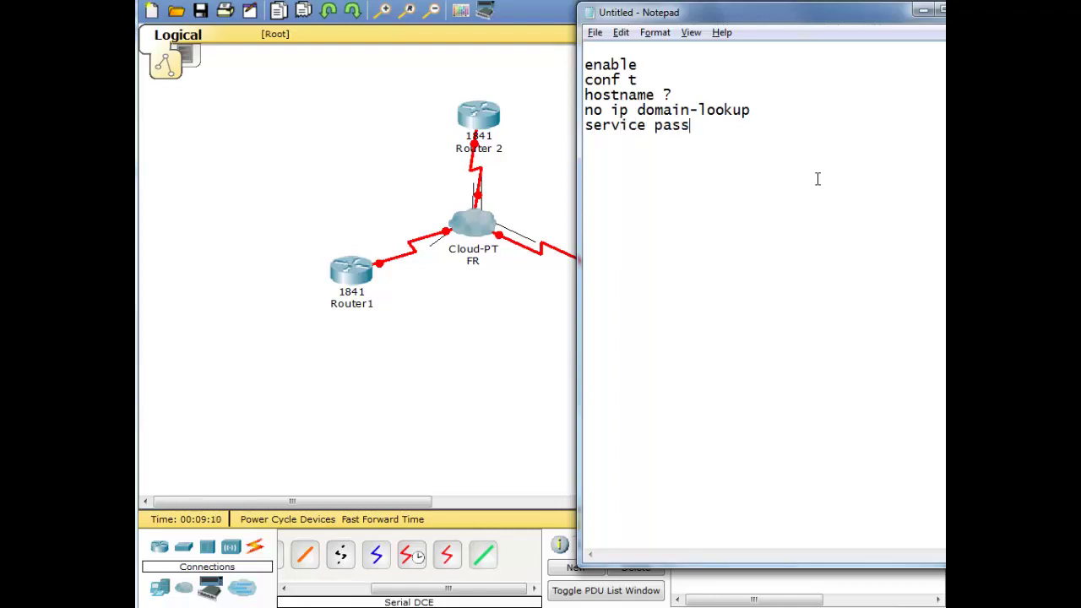
text(word-encryp)
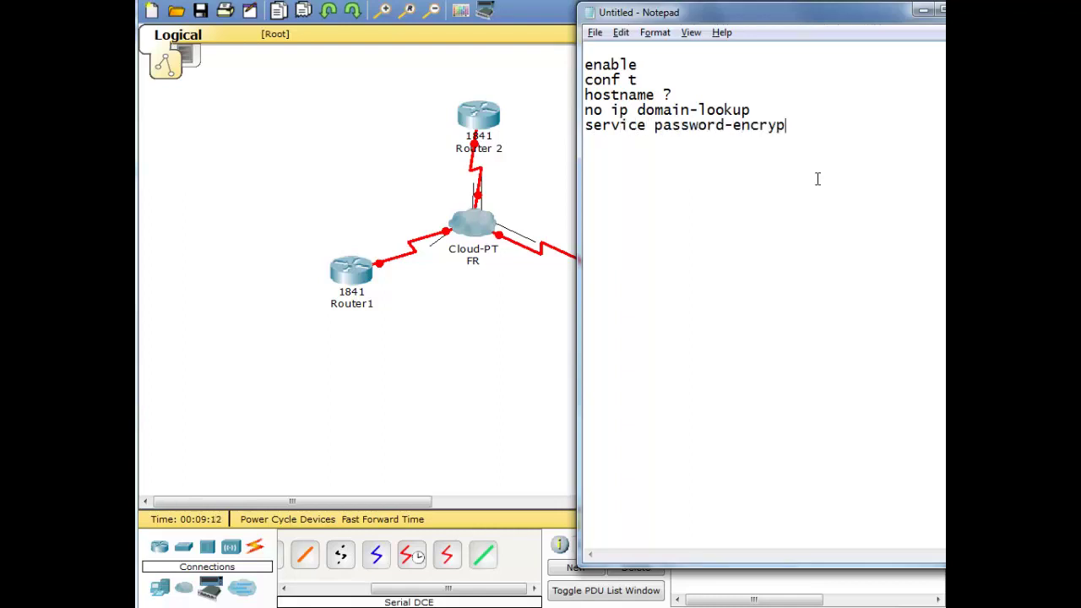
text(tion )
text(enable)
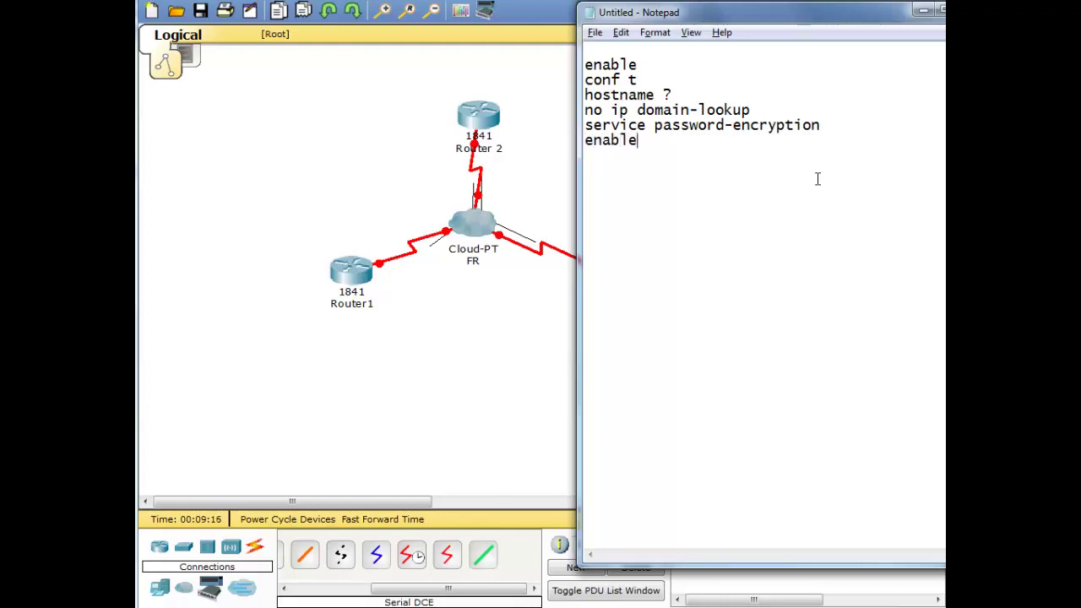
text( password )
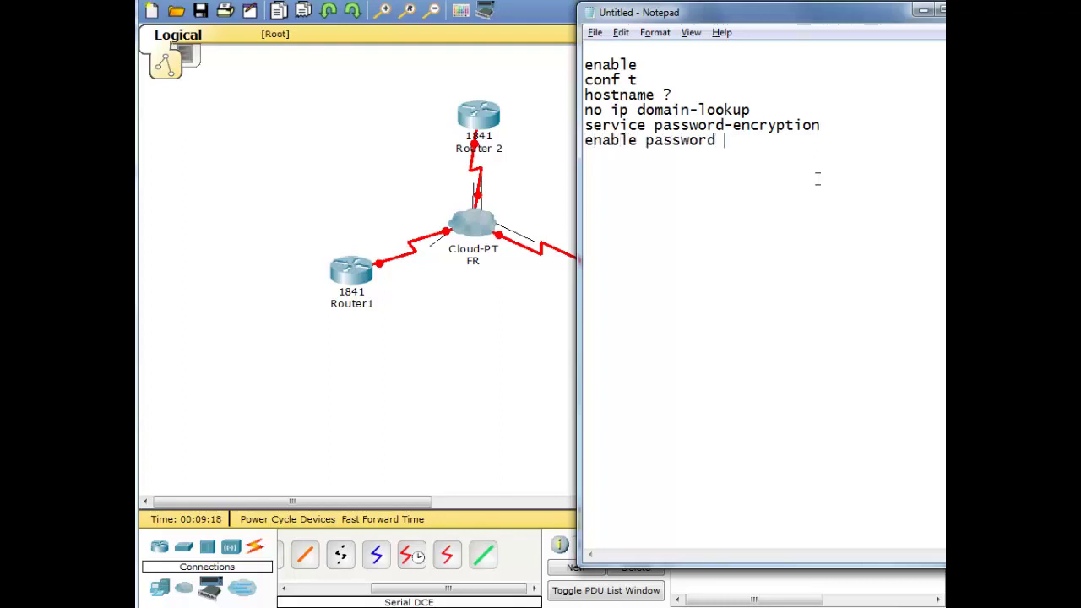
text(cisc )
text(enable)
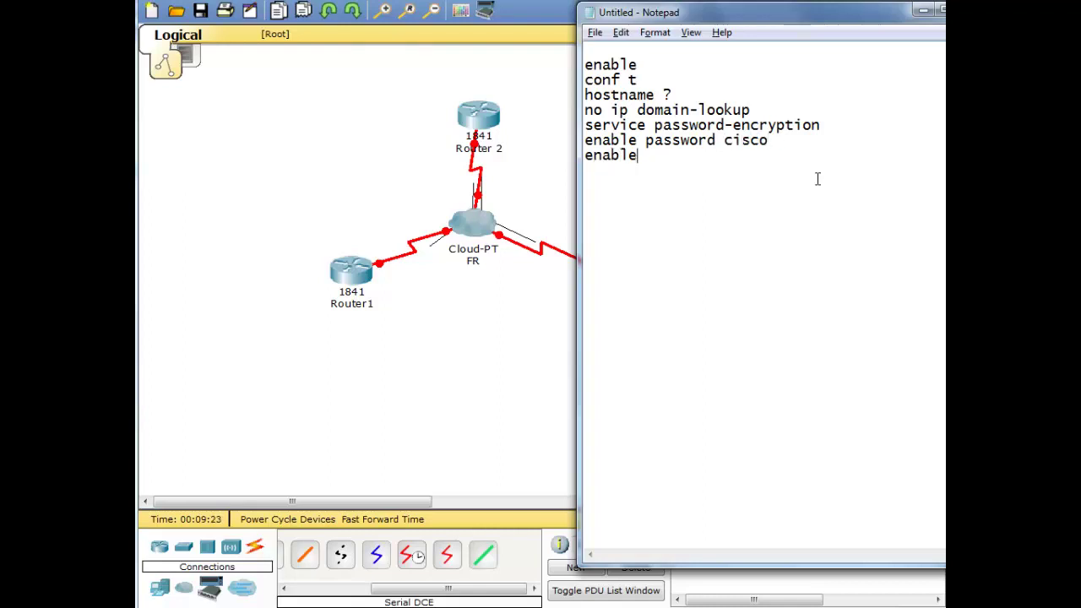
text( secret class)
key(Return)
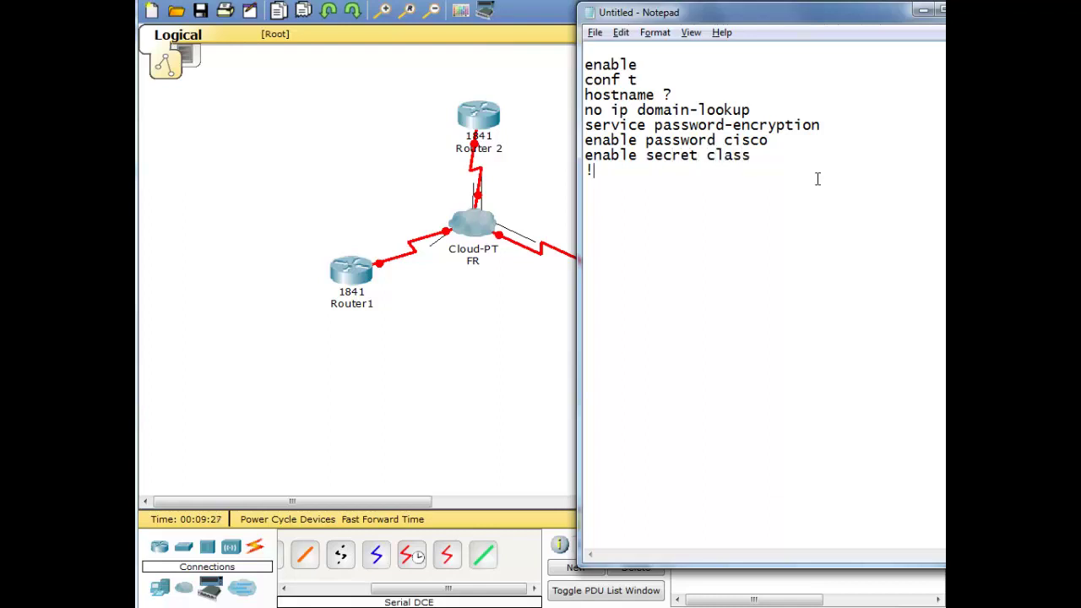
Step: Add line console 0 with password, login, logging synchronous, exec-timeout 0 0, and line vty 0 4 with password and login
text(line console 0  )
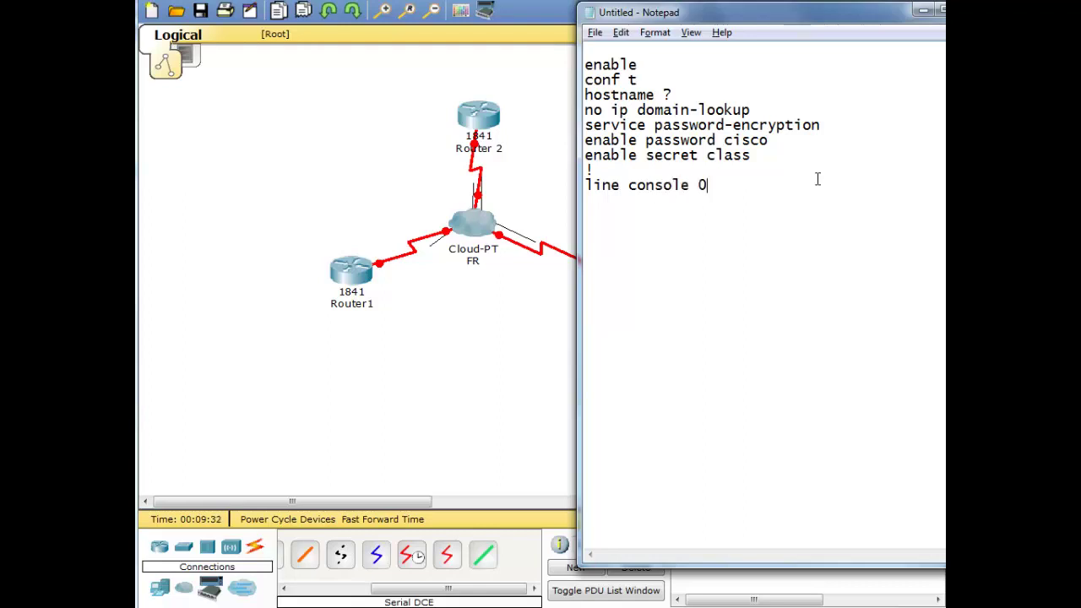
text(password )
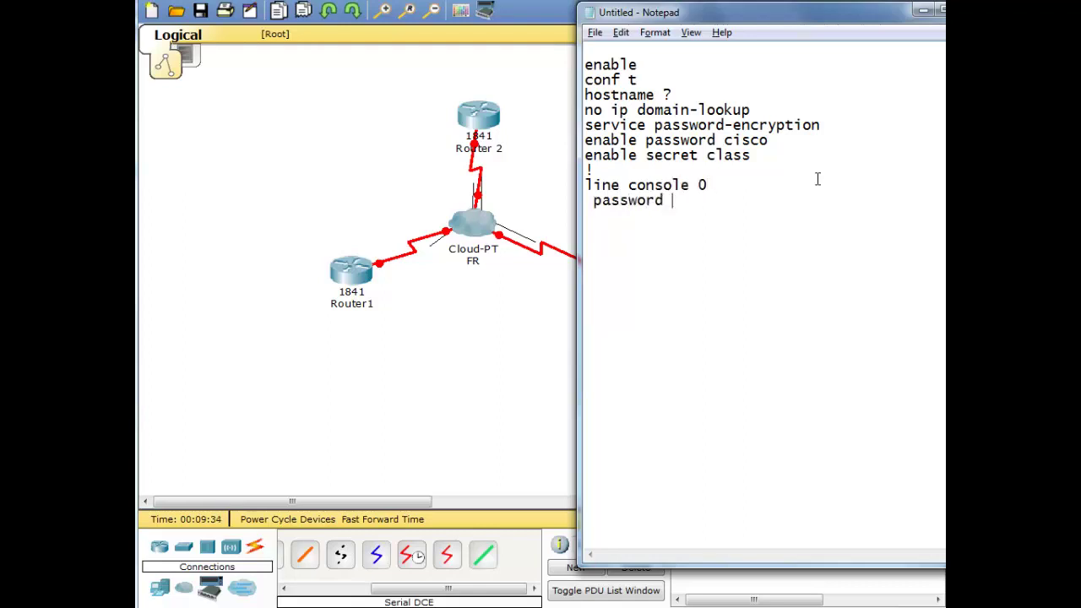
text(cisco  loing)
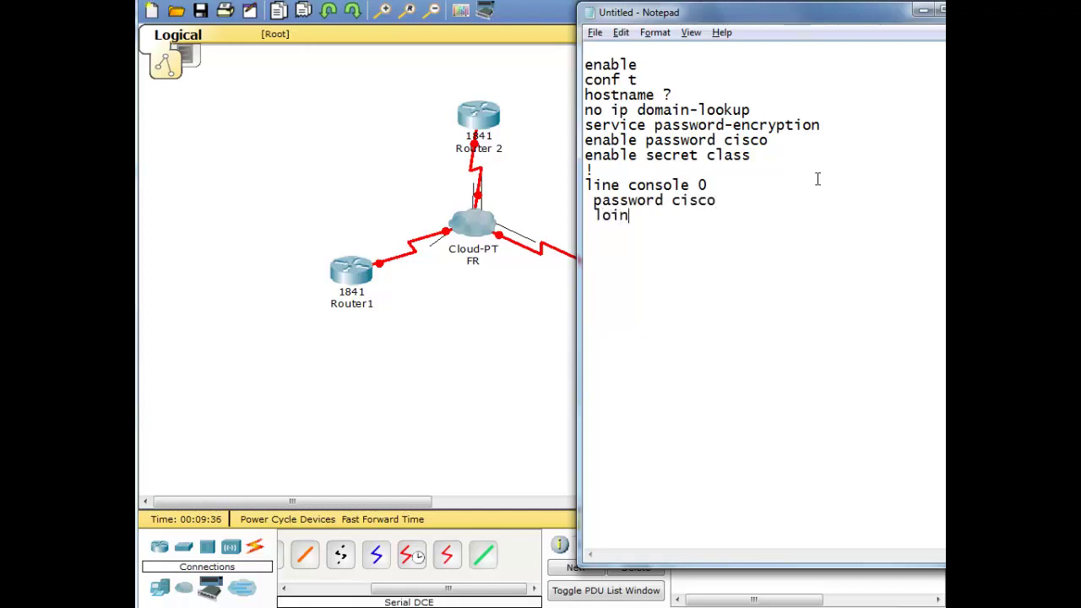
key(BackSpace)
key(BackSpace)
key(BackSpace)
key(BackSpace)
text(gi)
text(n  loggin synch)
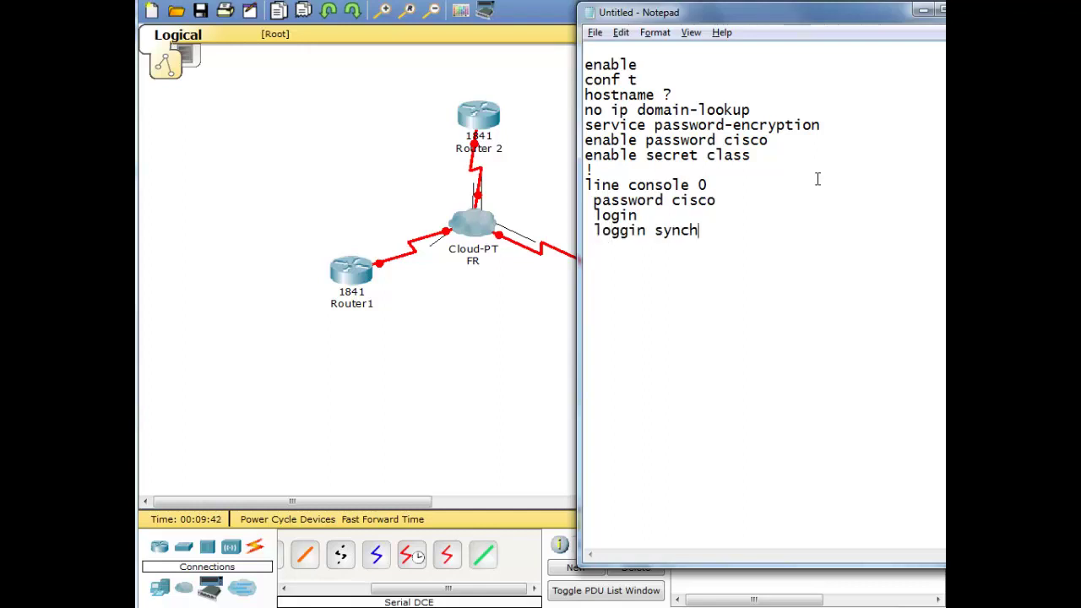
text(  exec-timeout 0 0)
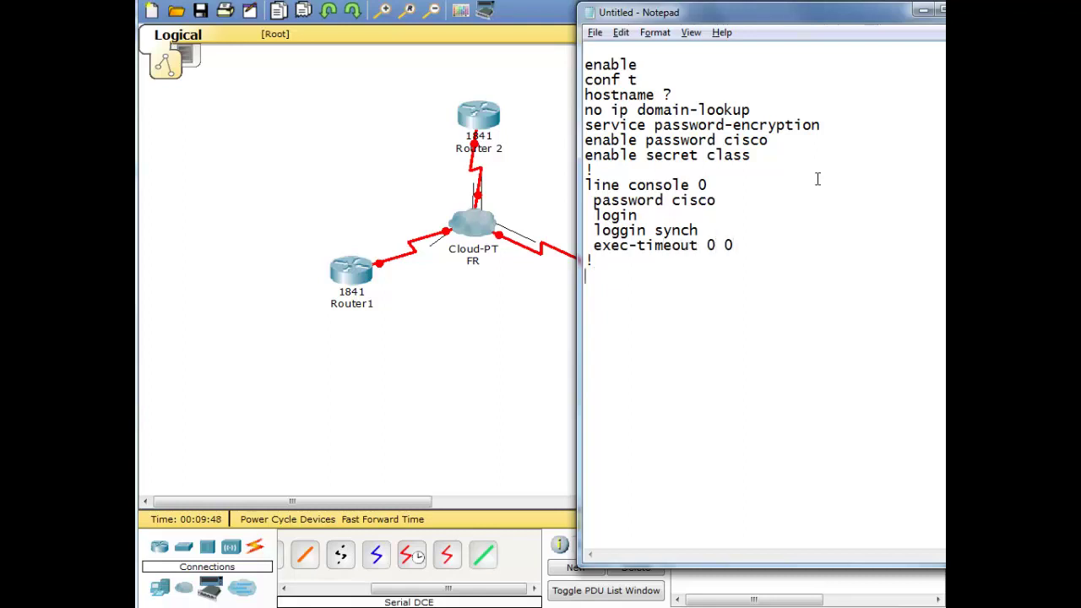
text( ! line vty 0 4  password ci)
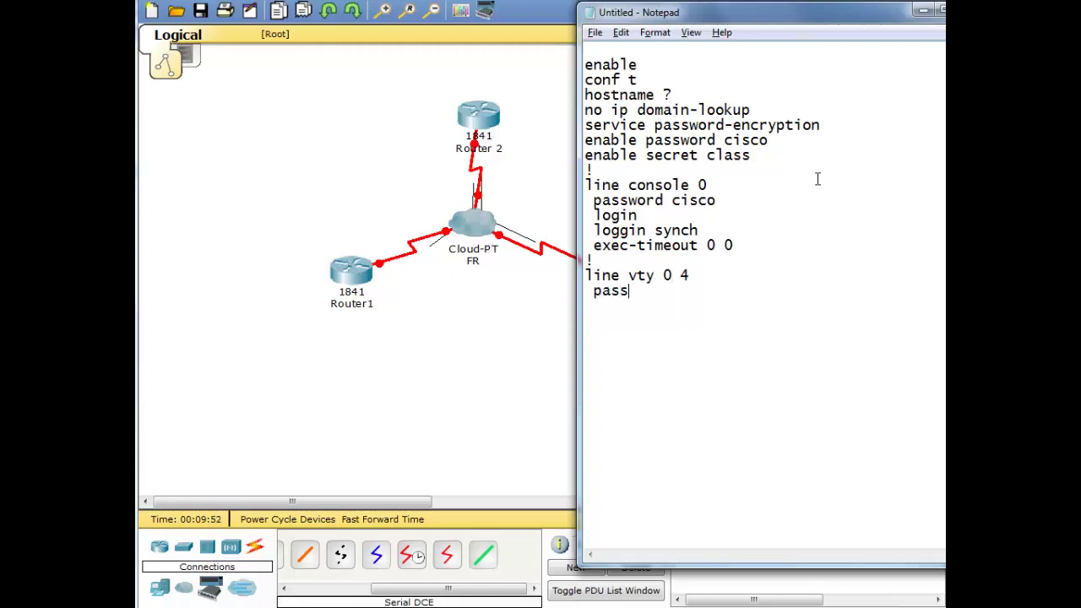
text(sco)
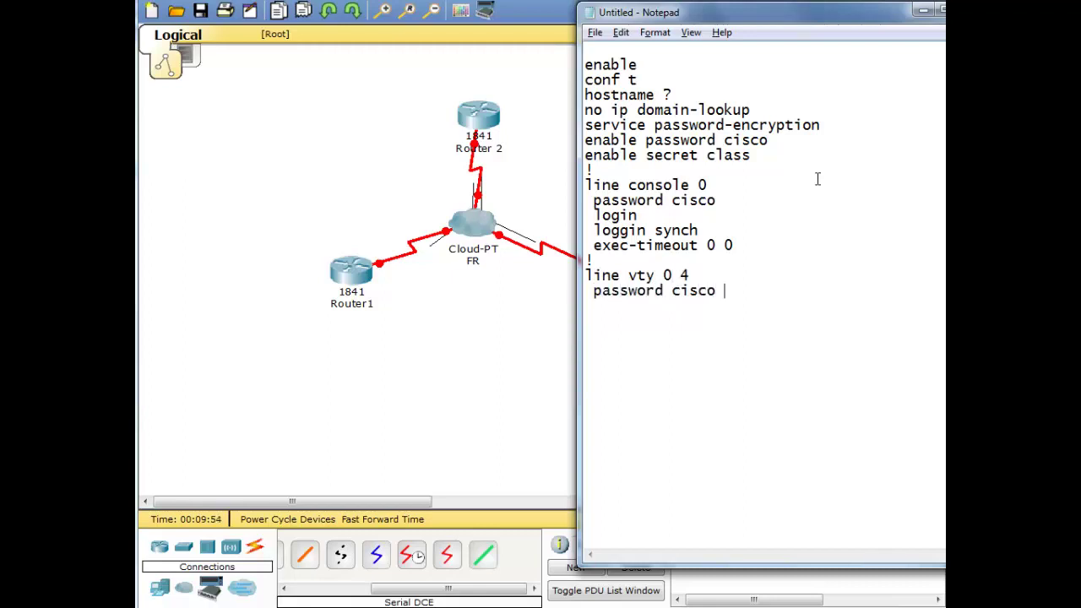
text(  loing)
key(BackSpace)
key(BackSpace)
key(BackSpace)
Step: Add the banner motd ^Authorized users only^ line
text(gin )
text(bann)
text(er )
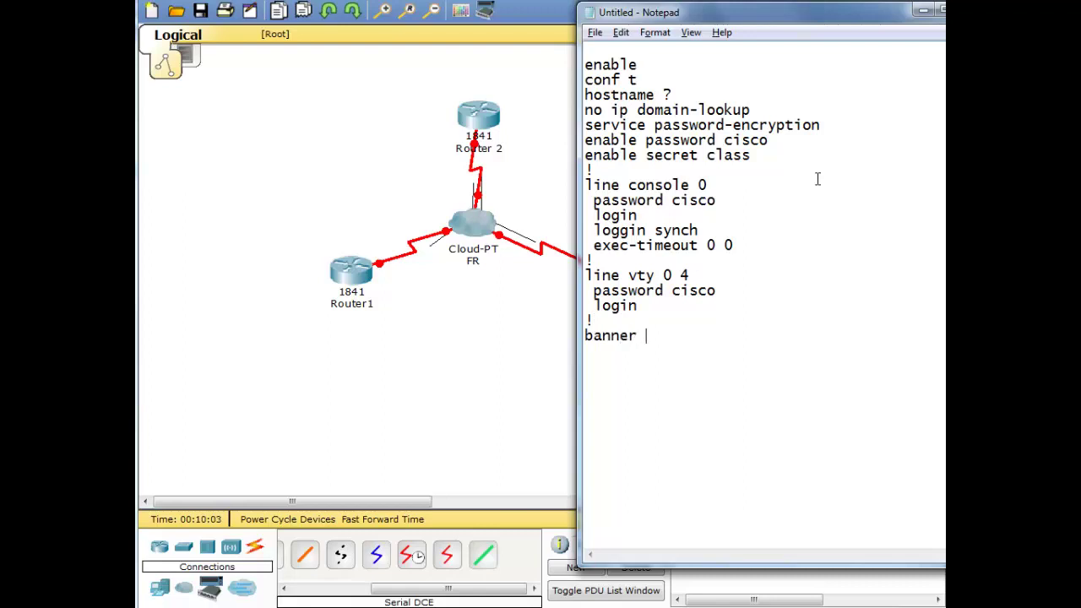
text(mo)
text(Athou)
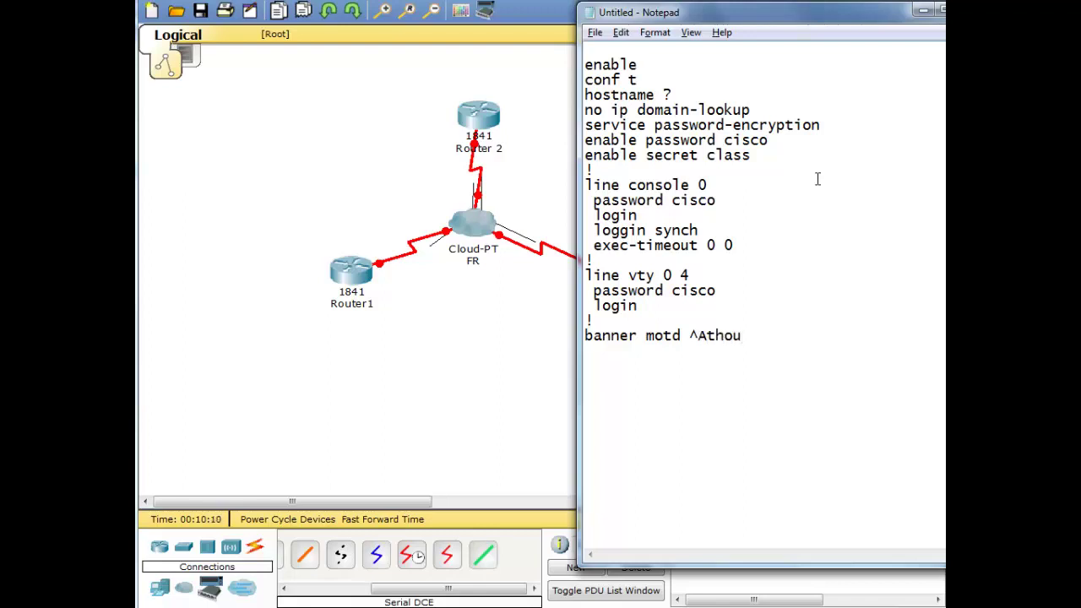
key(BackSpace)
key(BackSpace)
key(BackSpace)
key(BackSpace)
text(uthorized users only)
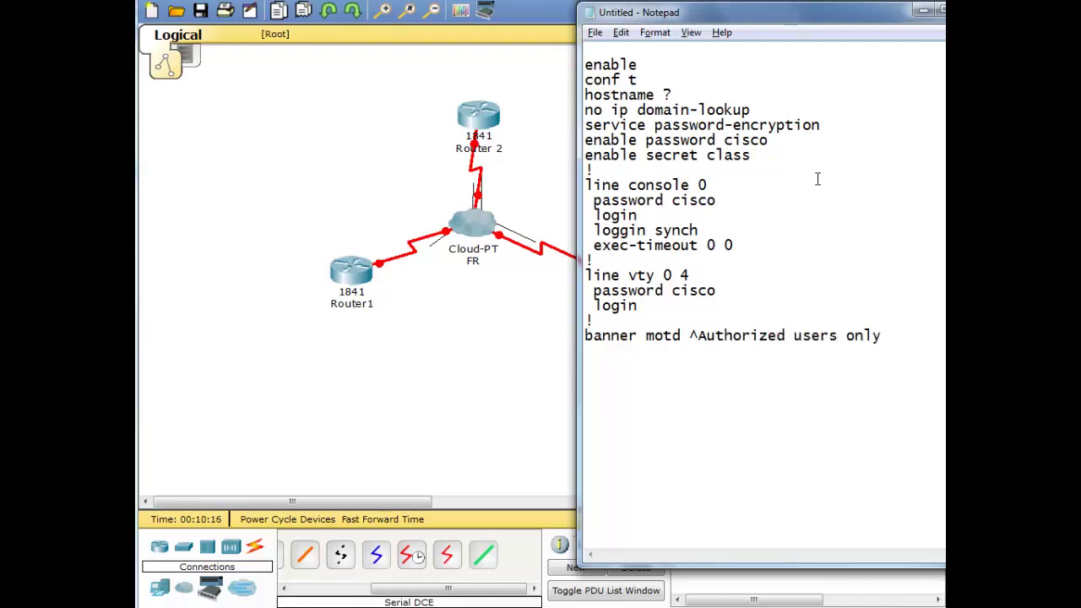
text(^)
Step: Set the script's hostname to R1 and copy the whole script
click(658, 93)
drag(661, 96, 676, 95)
text(R1)
drag(638, 353, 589, 68)
right_click(640, 89)
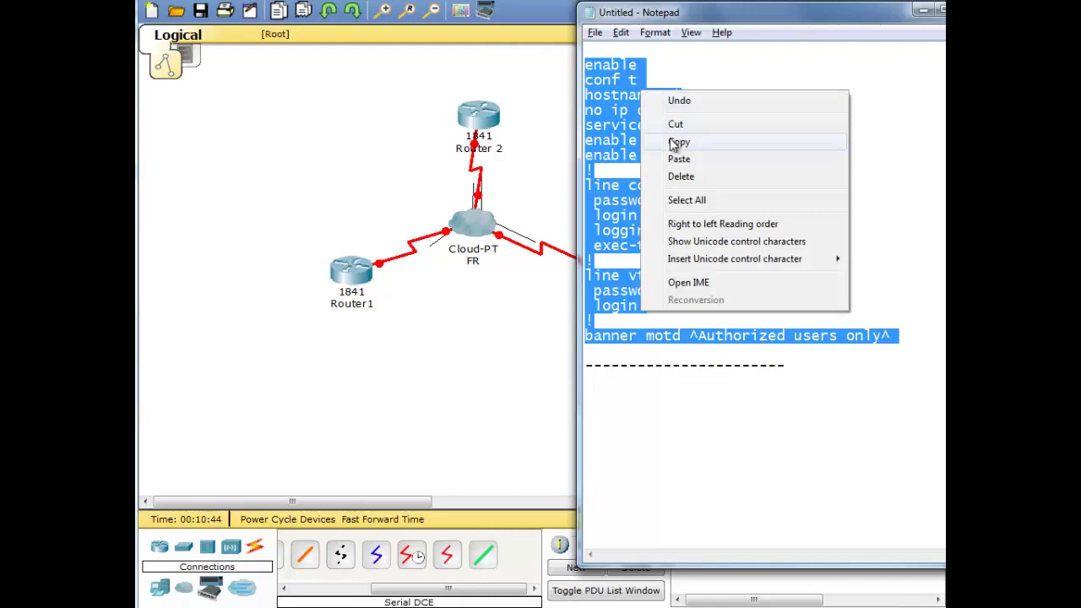
click(676, 141)
Step: In Router1's CLI, decline the initial configuration dialog and paste the script
click(345, 283)
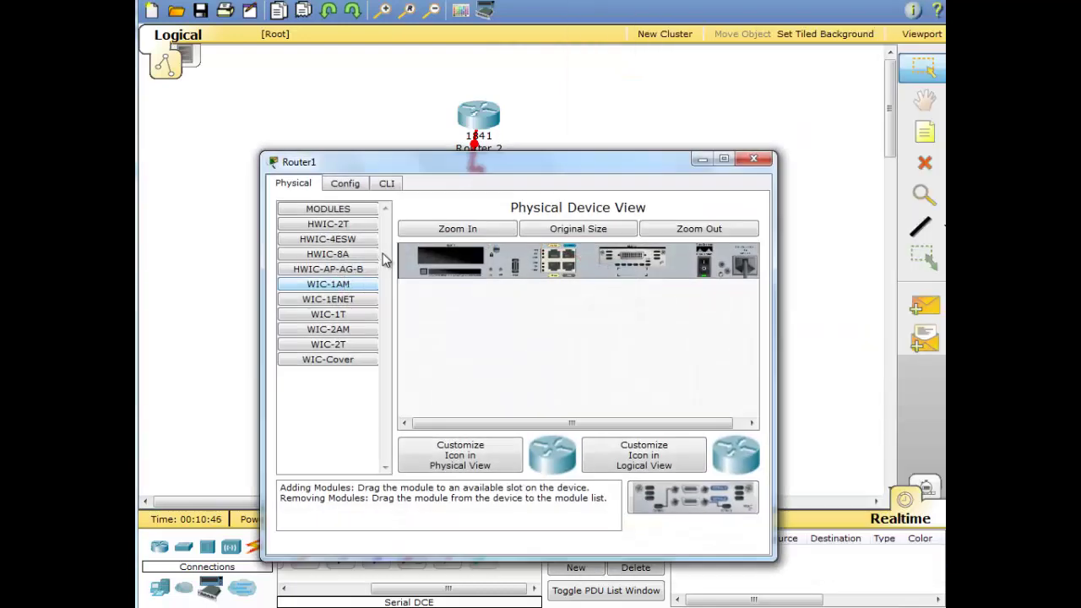
click(385, 187)
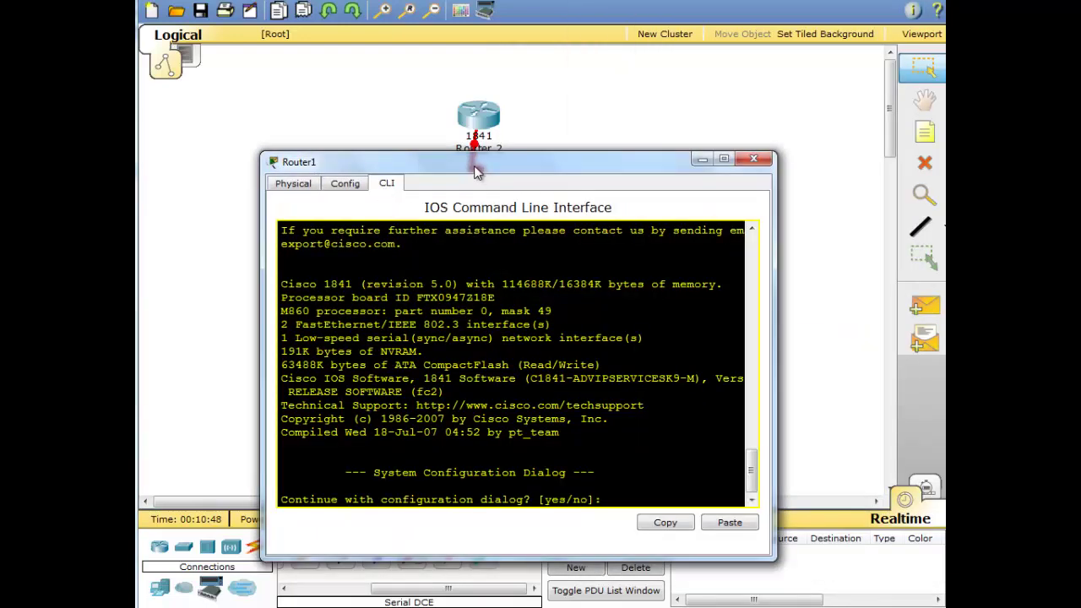
drag(475, 167, 385, 23)
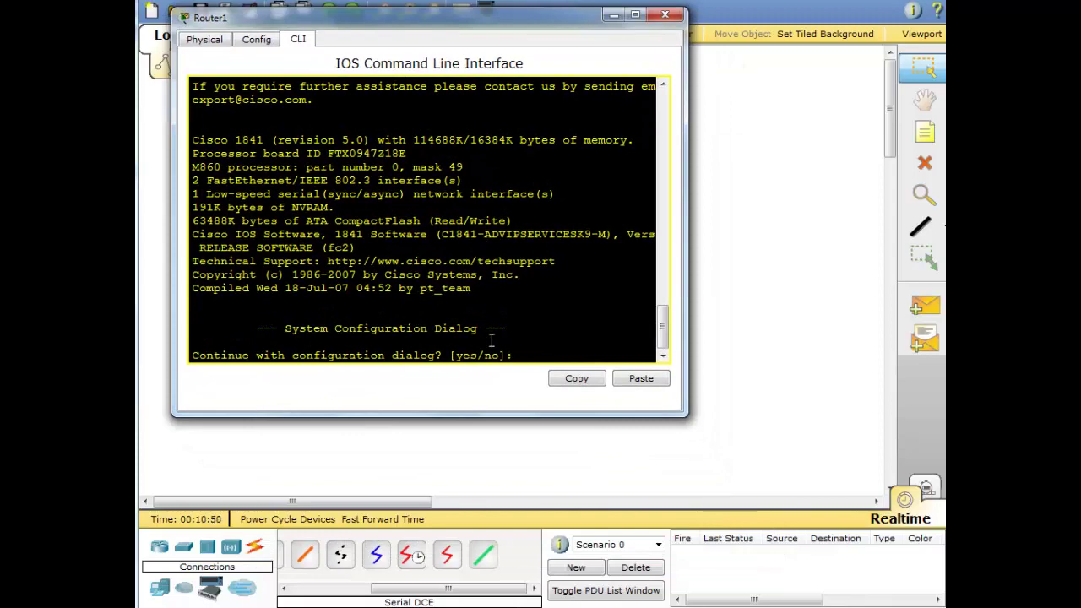
text(no)
key(Return)
key(Return)
key(Return)
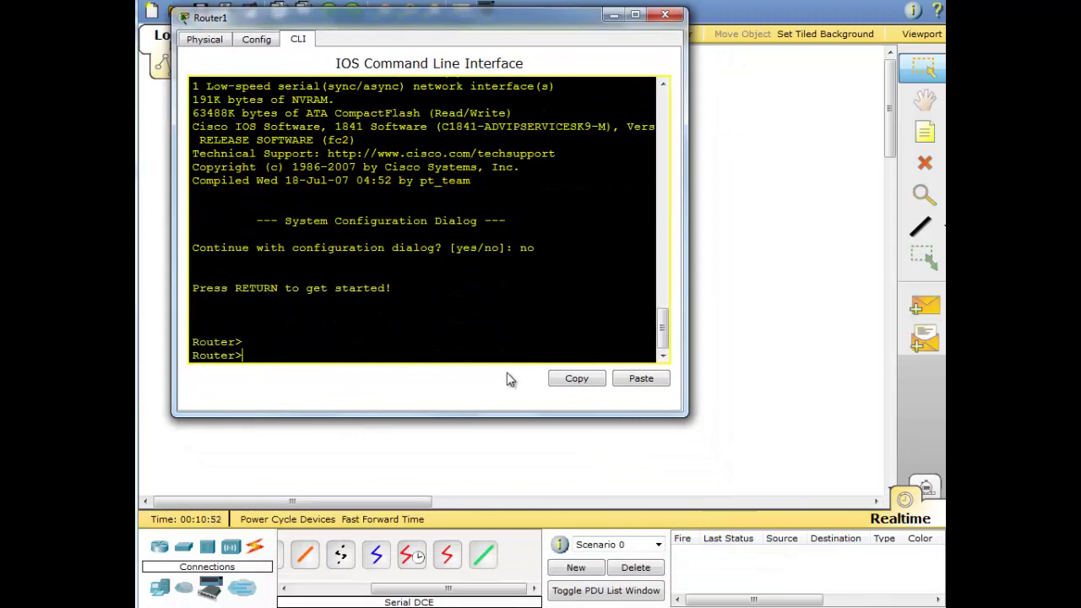
drag(495, 415, 473, 587)
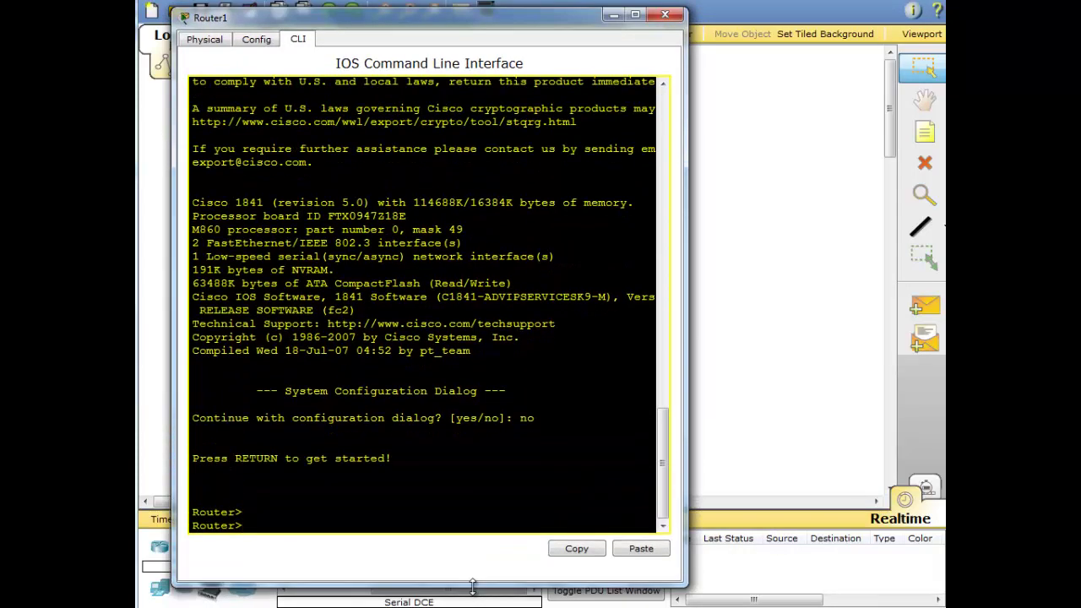
right_click(423, 512)
click(443, 543)
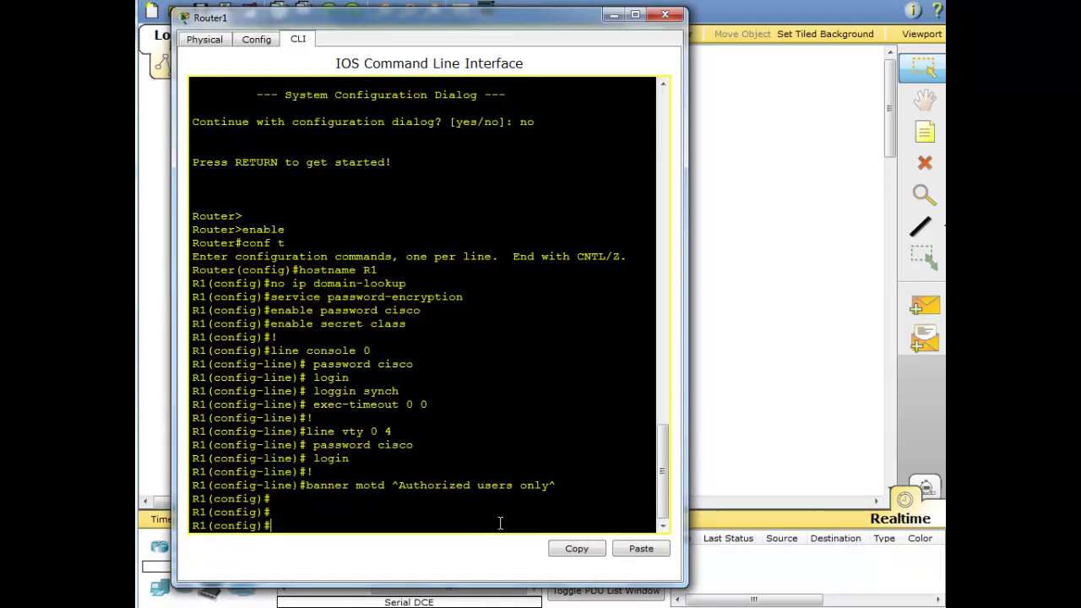
Step: Change the script's hostname to R2 and copy it again
key(alt+Tab)
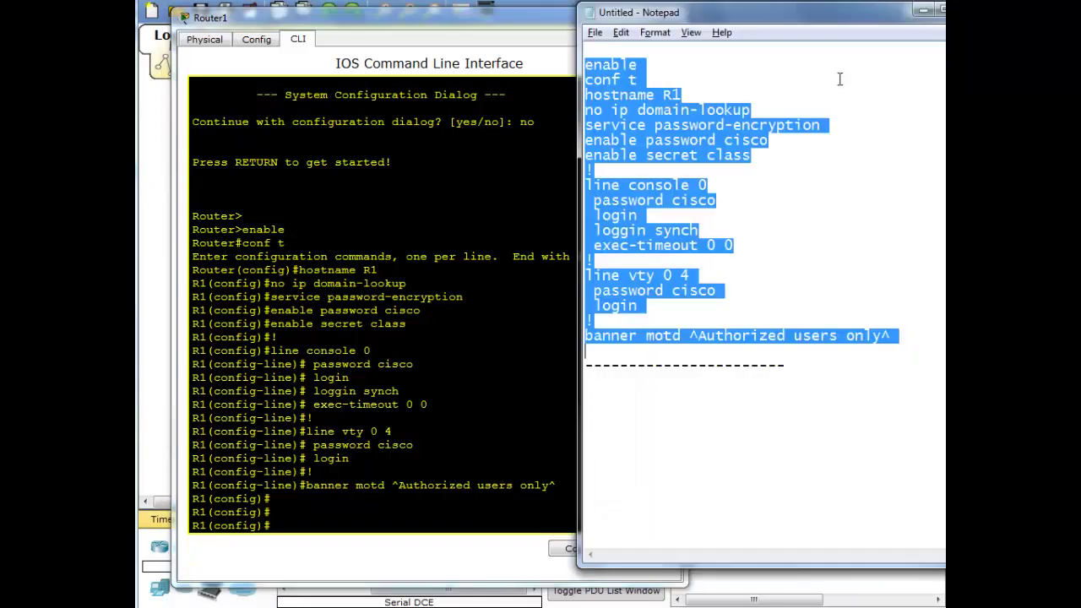
click(680, 94)
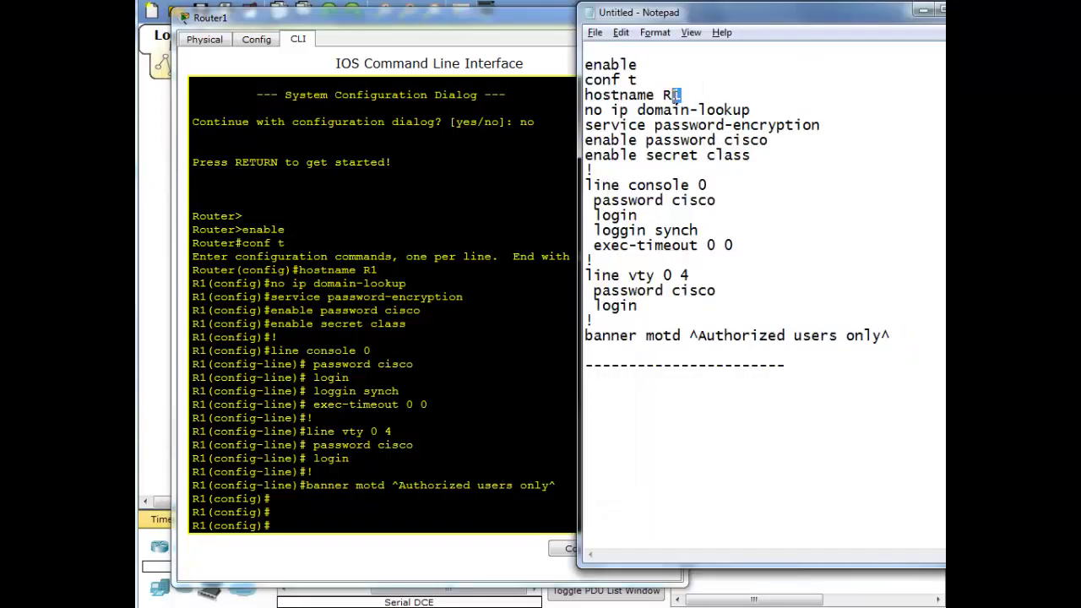
key(BackSpace)
text(2)
drag(632, 347, 587, 63)
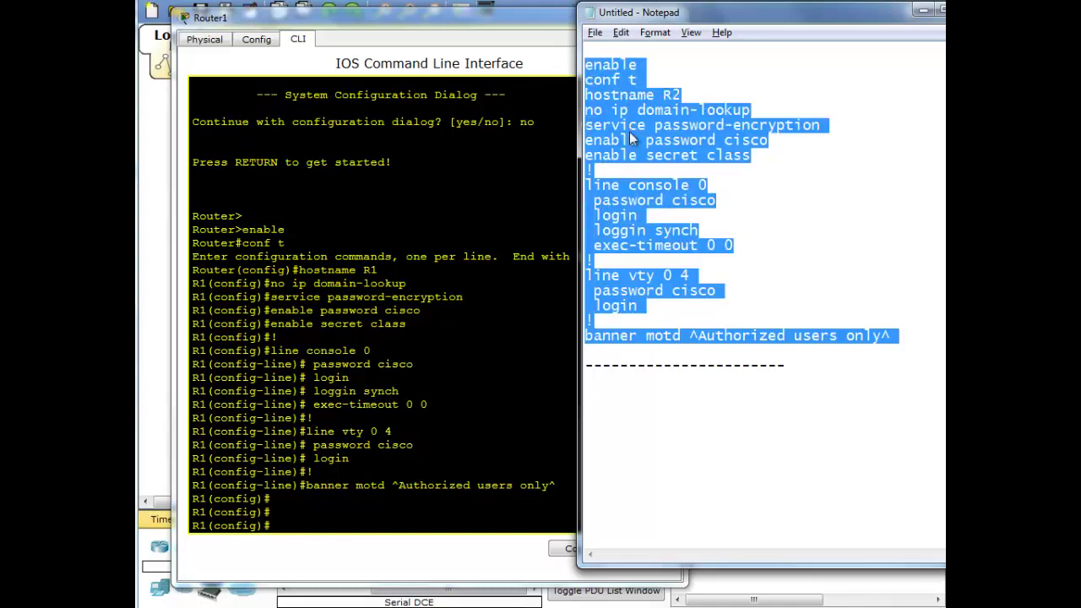
right_click(629, 132)
click(666, 185)
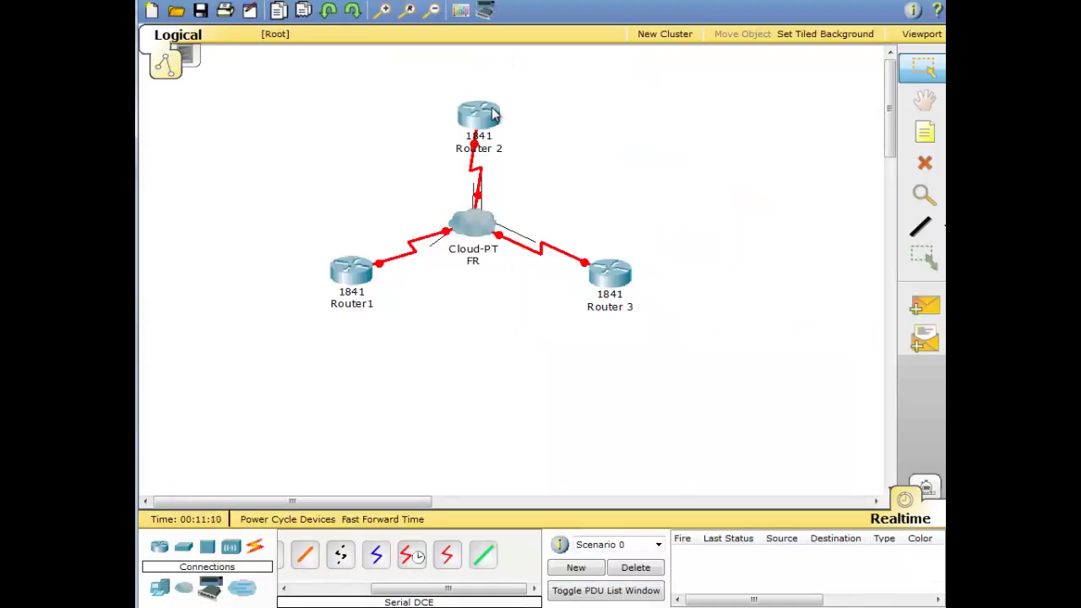
Step: In Router 2's CLI, decline the initial configuration dialog and paste the R2 script
click(494, 115)
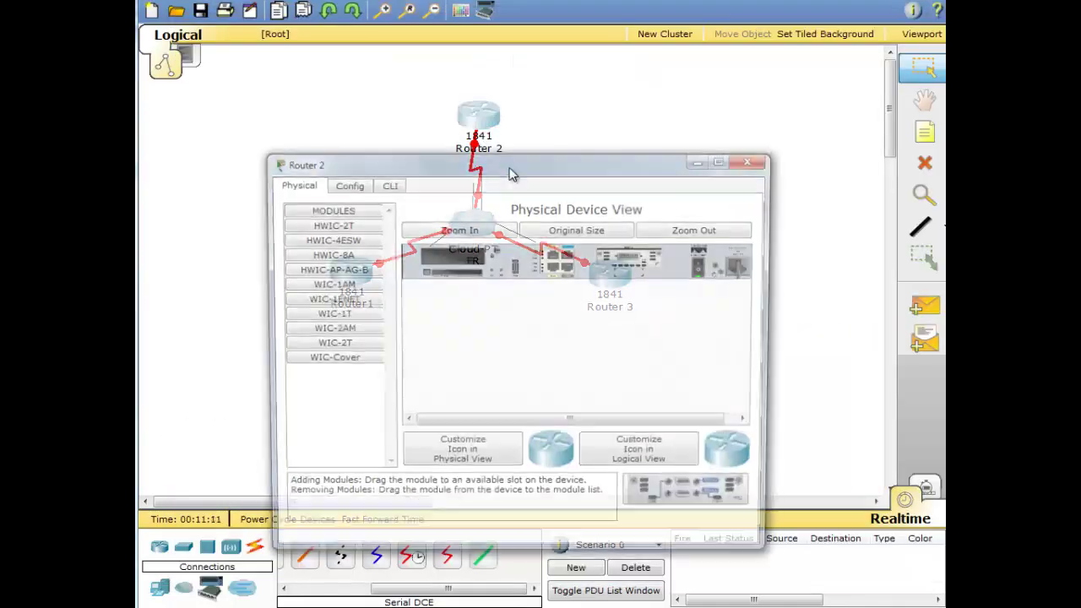
click(387, 184)
drag(415, 160, 593, 8)
drag(661, 406, 662, 601)
text(n)
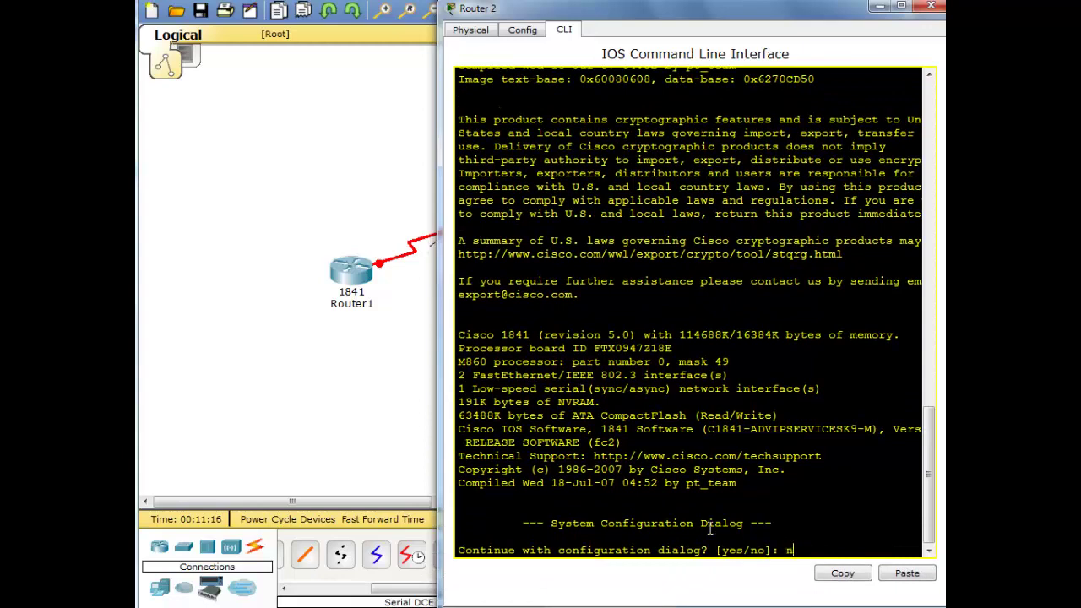
text(o)
key(Return)
key(Return)
right_click(710, 529)
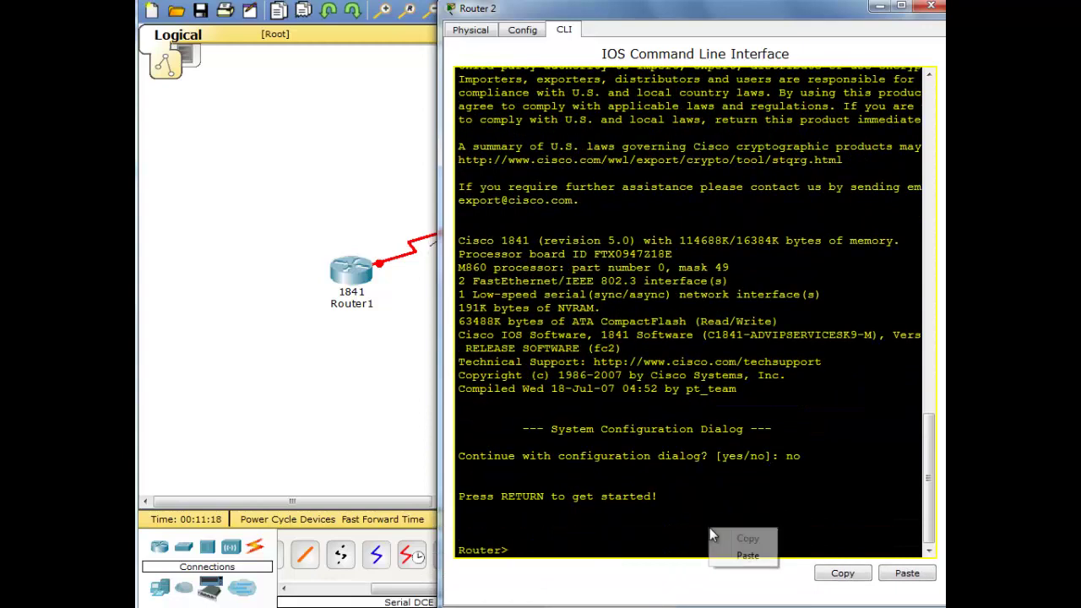
click(747, 556)
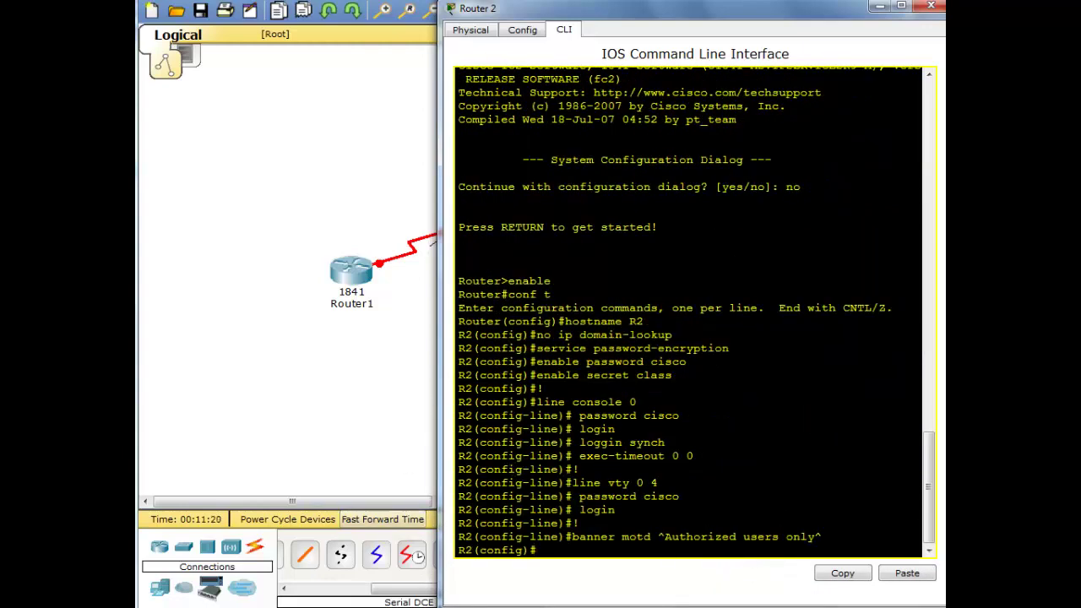
Step: Change the script's hostname to R3 and copy the script from enable through the banner
key(alt+Tab)
click(675, 94)
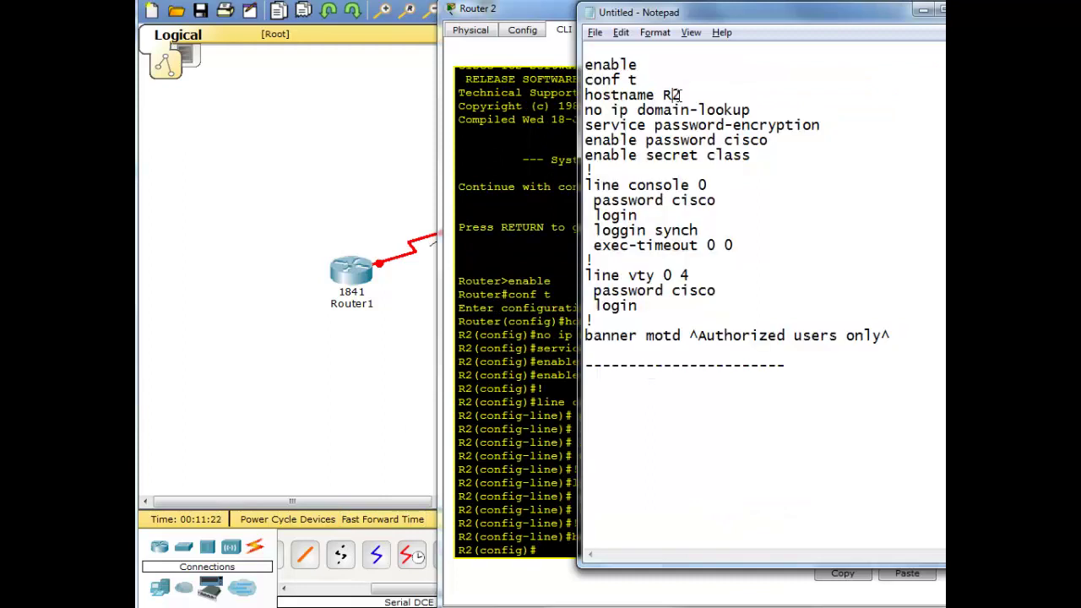
drag(676, 94, 684, 95)
text(3)
drag(630, 365, 602, 142)
drag(620, 355, 567, 56)
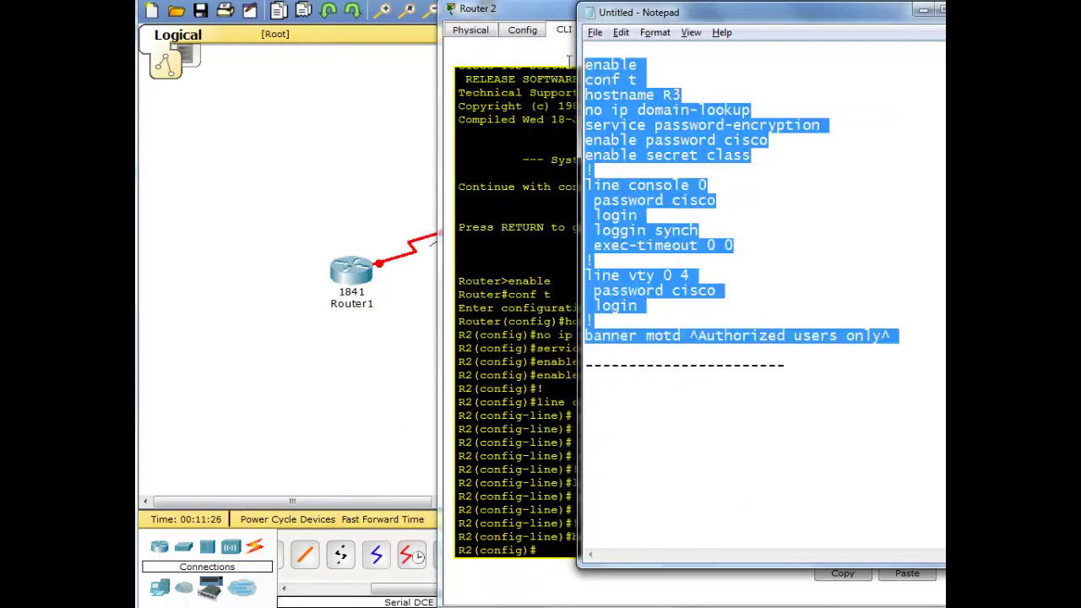
right_click(625, 101)
click(657, 149)
Step: Paste the R3 script into Router 3's CLI after declining setup, then close its window
click(365, 391)
click(606, 281)
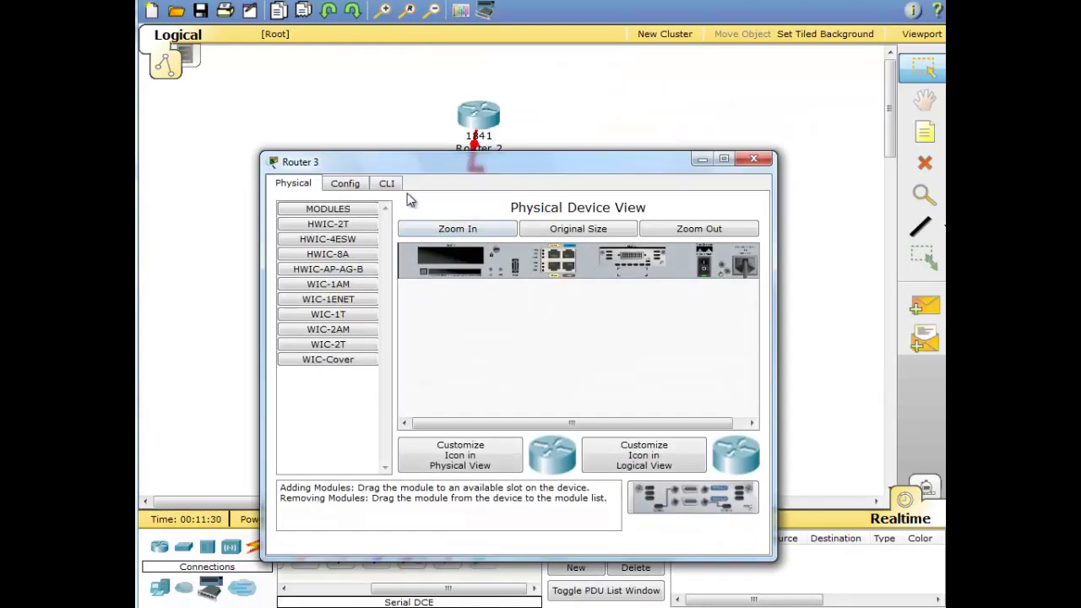
click(389, 184)
drag(441, 169, 441, 4)
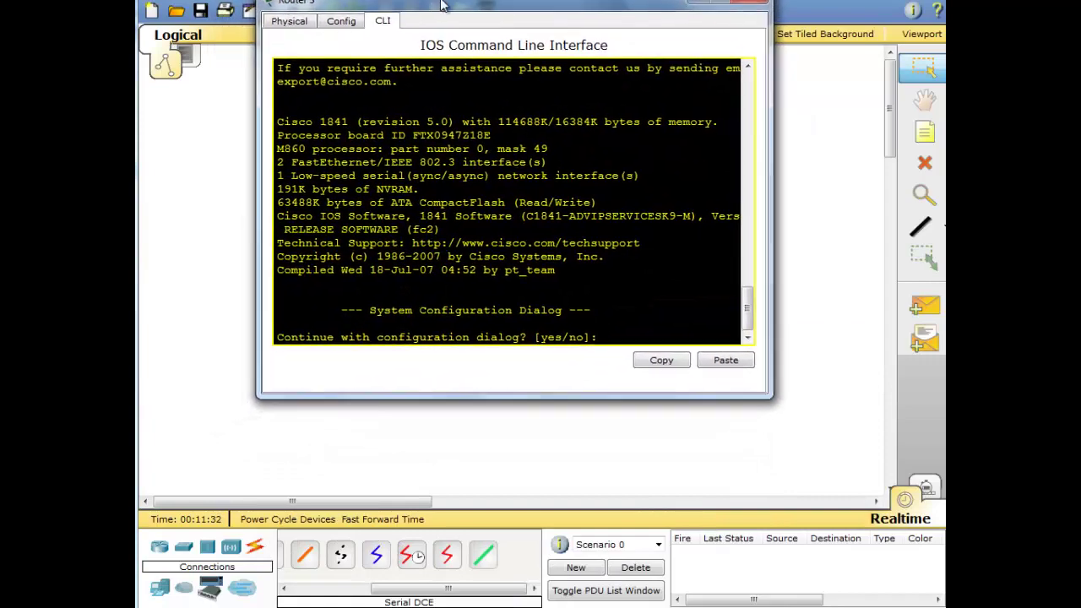
drag(556, 397, 561, 601)
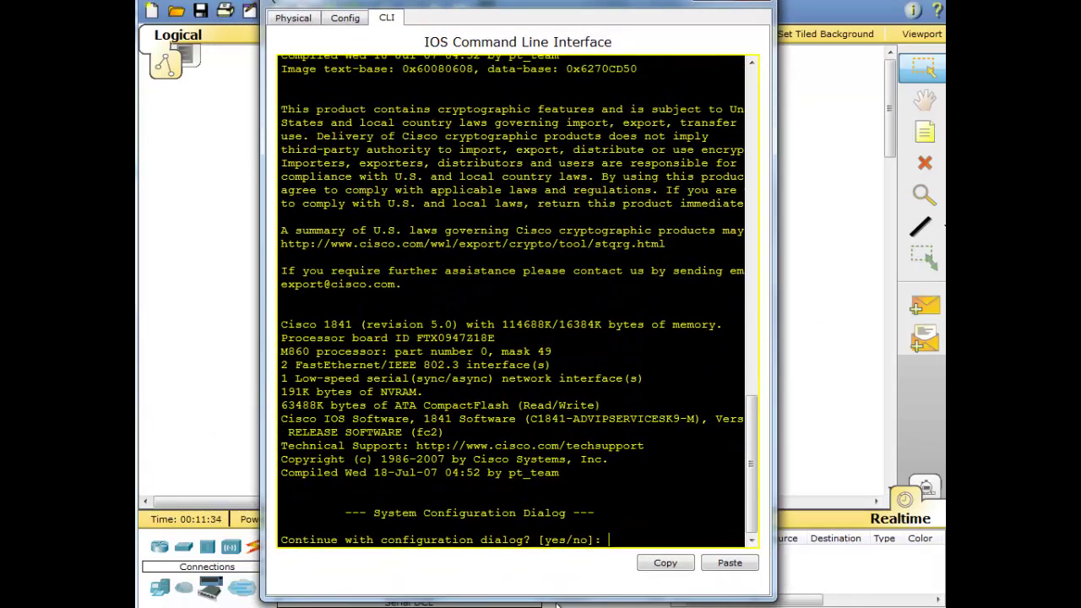
text(no)
key(Return)
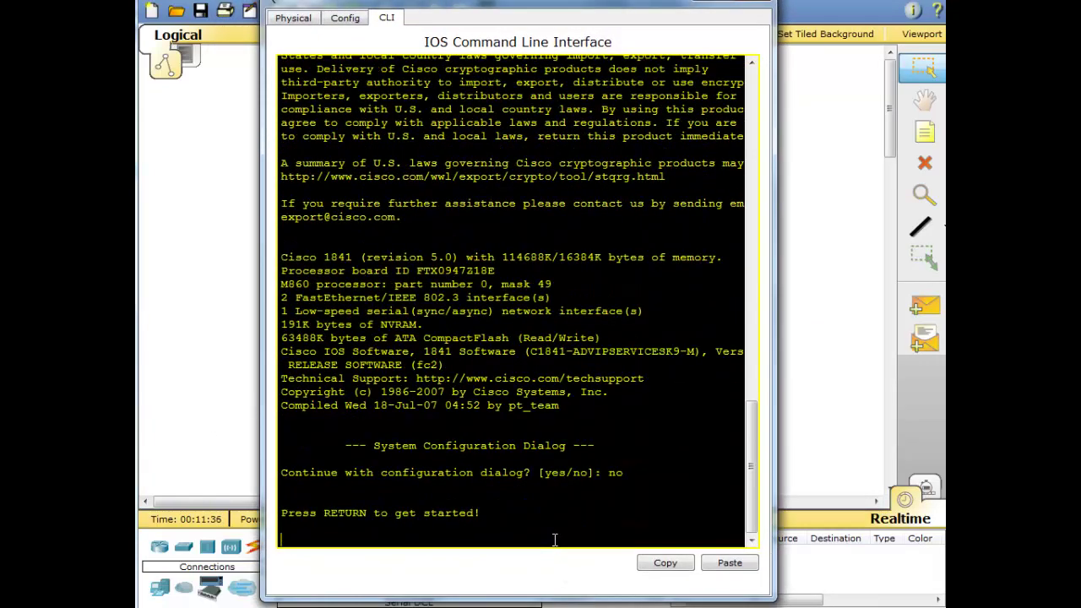
key(Return)
key(Return)
right_click(546, 526)
click(583, 554)
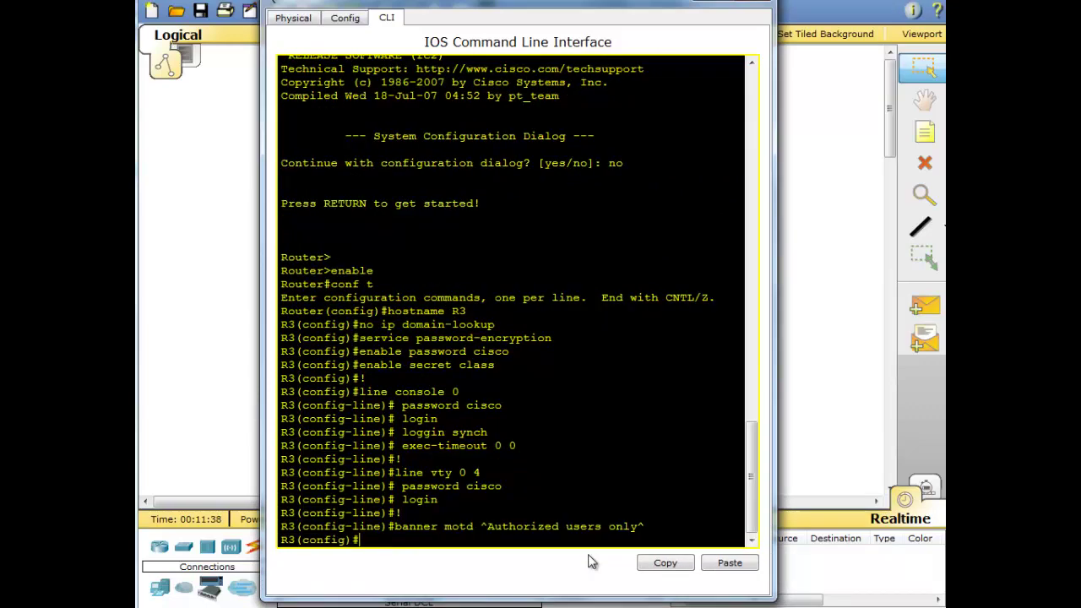
click(792, 450)
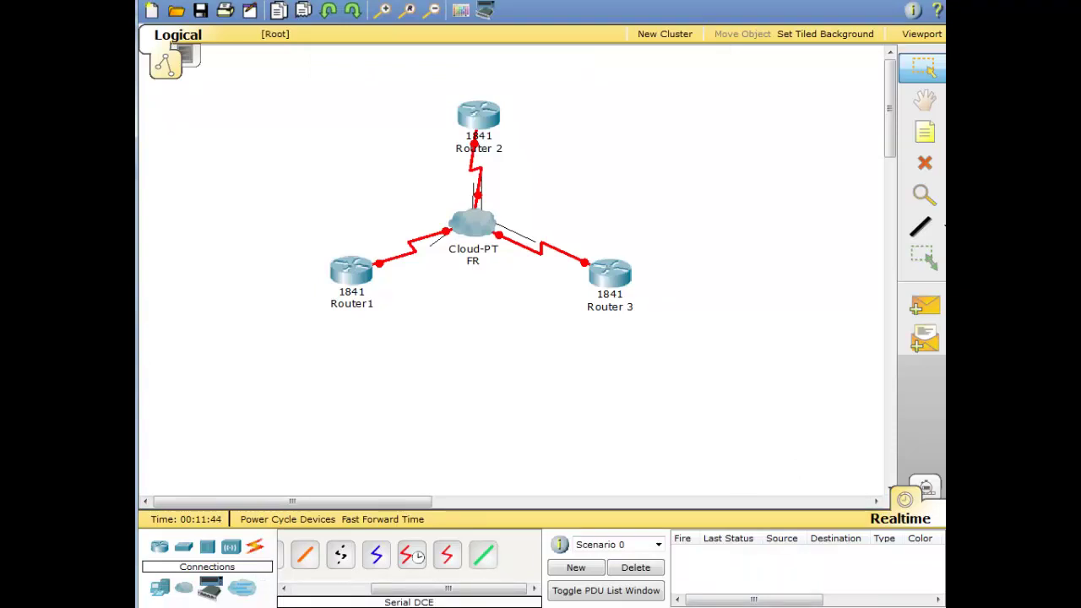
Step: Add a 10.1.12.0/24 note on the topology and move it beside the Router 2 link
key(alt+Tab)
click(671, 439)
scroll(679, 417, down, 5)
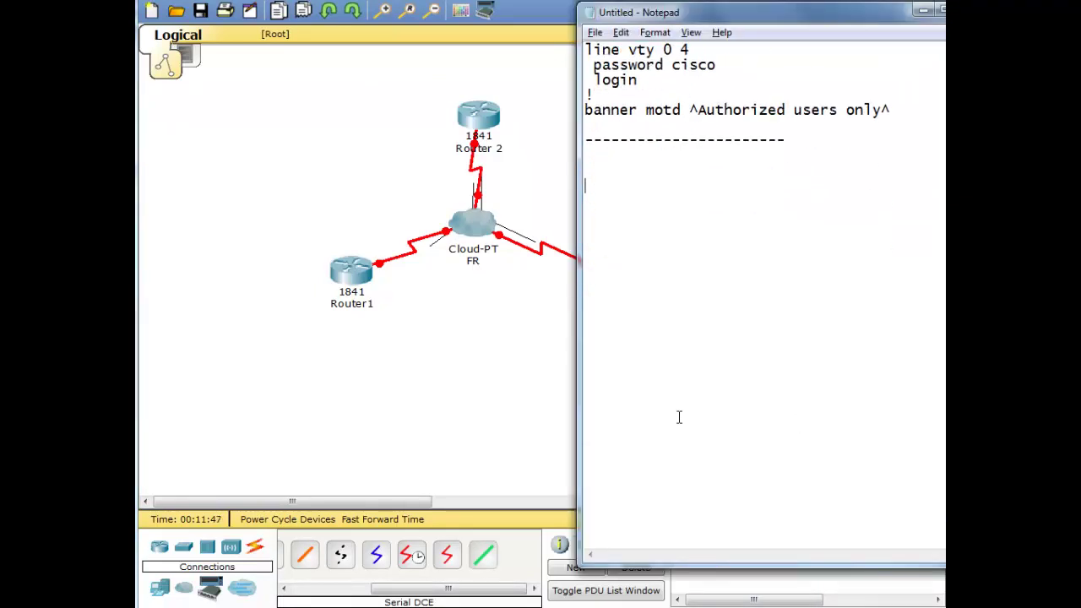
scroll(679, 418, down, 1)
click(529, 405)
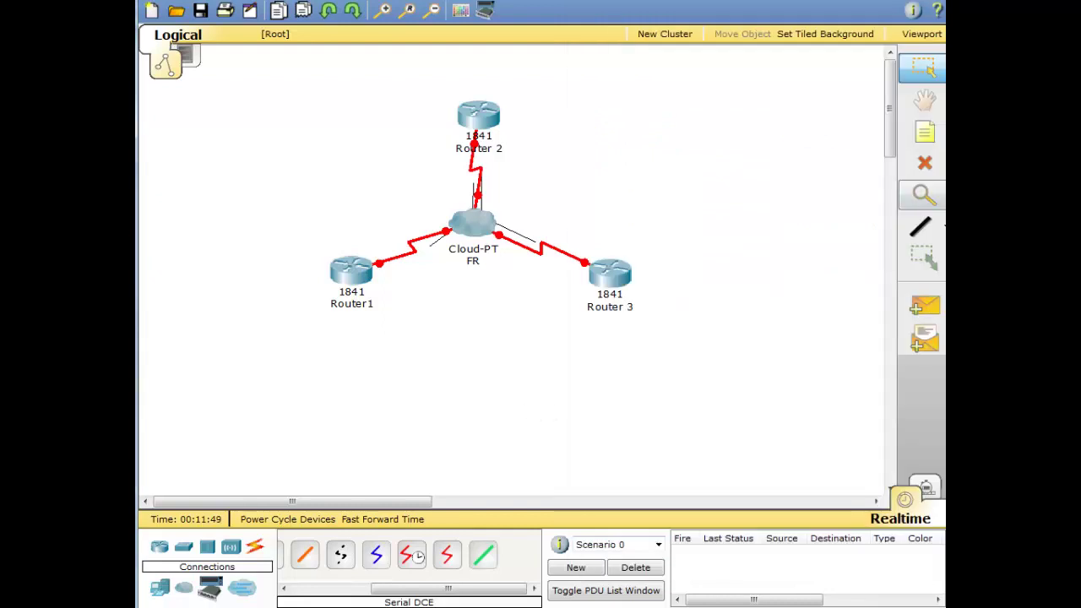
click(939, 141)
click(397, 145)
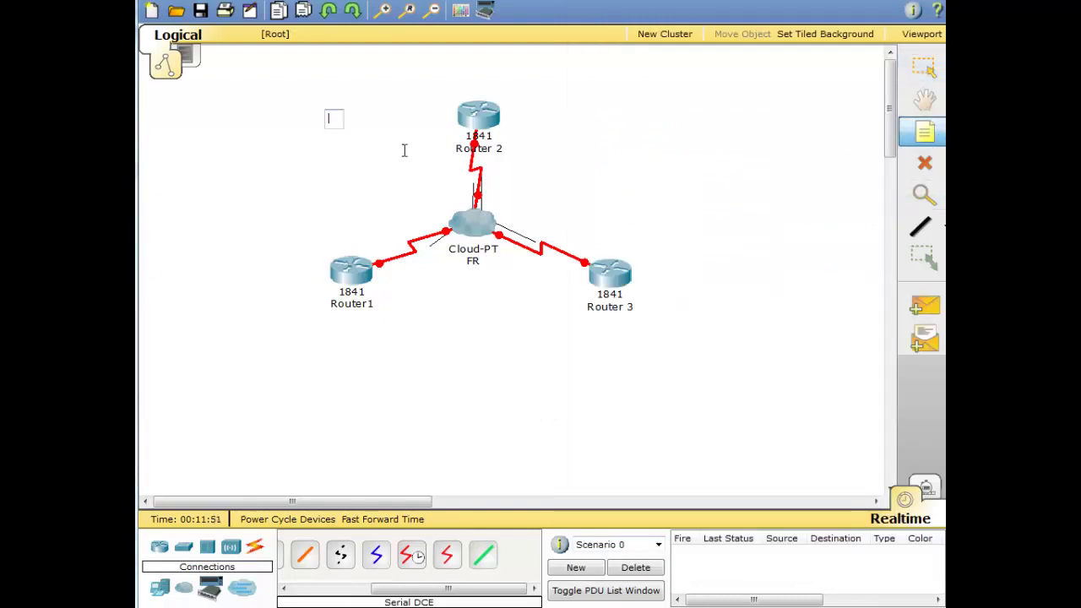
text(10.)
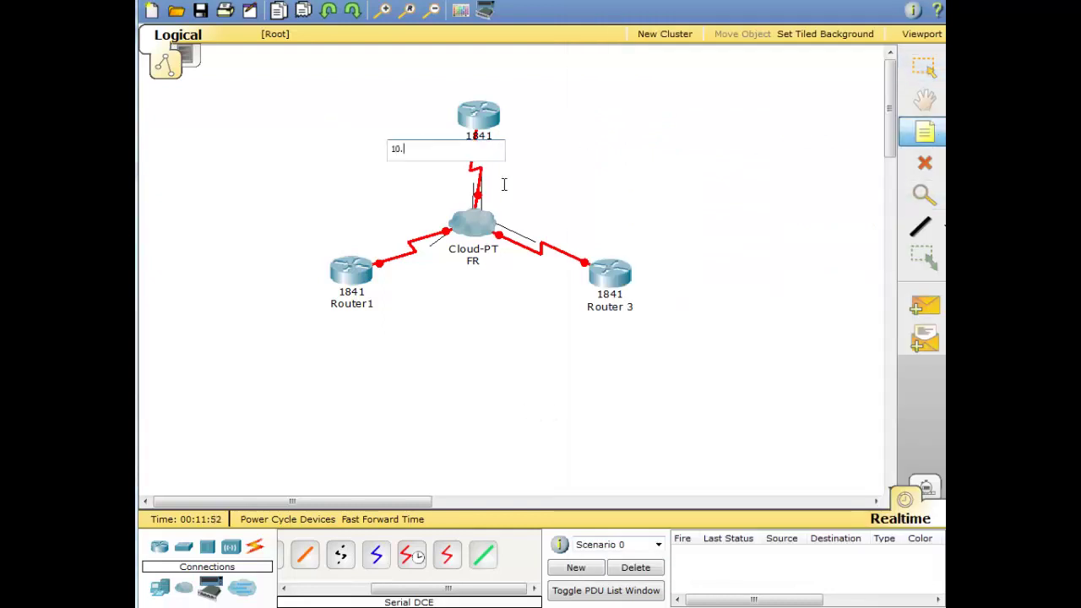
text(1.12.0/24)
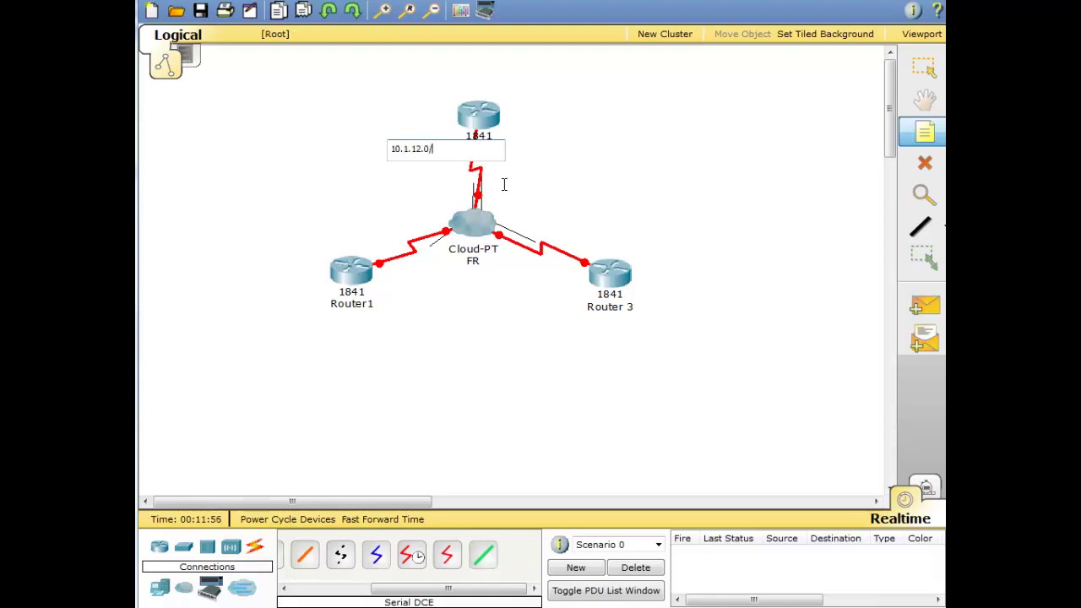
click(391, 184)
drag(424, 162, 406, 197)
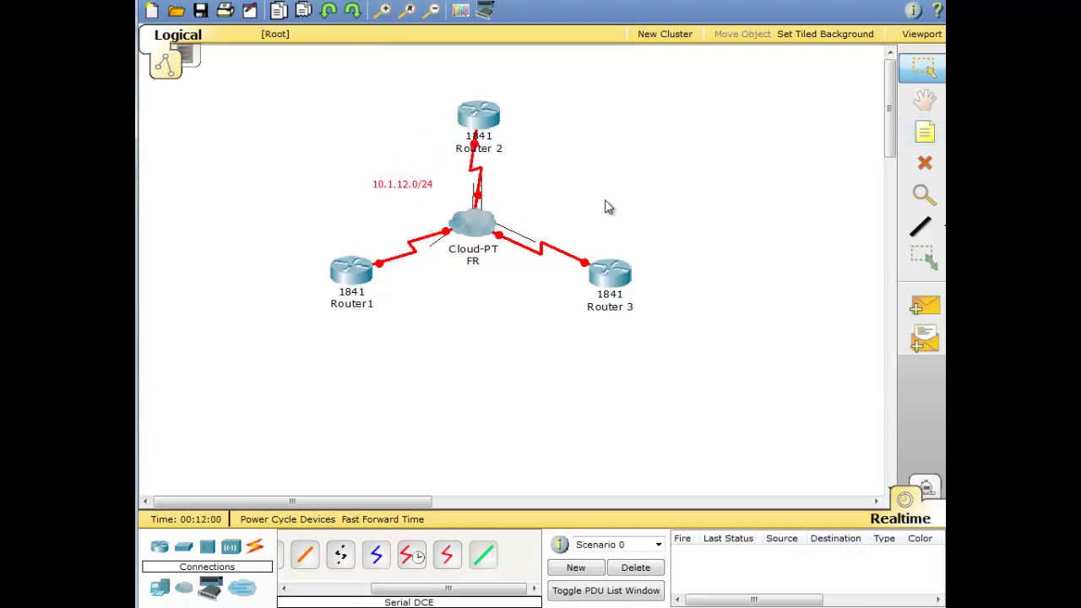
Step: Add a 10.1.23.0/24 note and position it beside the Router 3 link
click(924, 131)
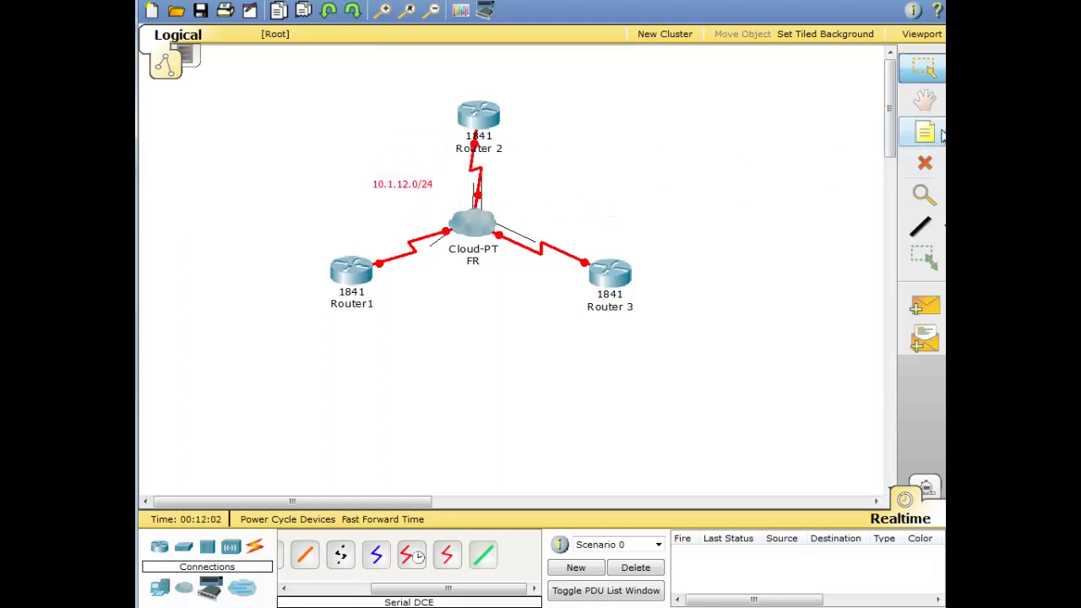
click(464, 184)
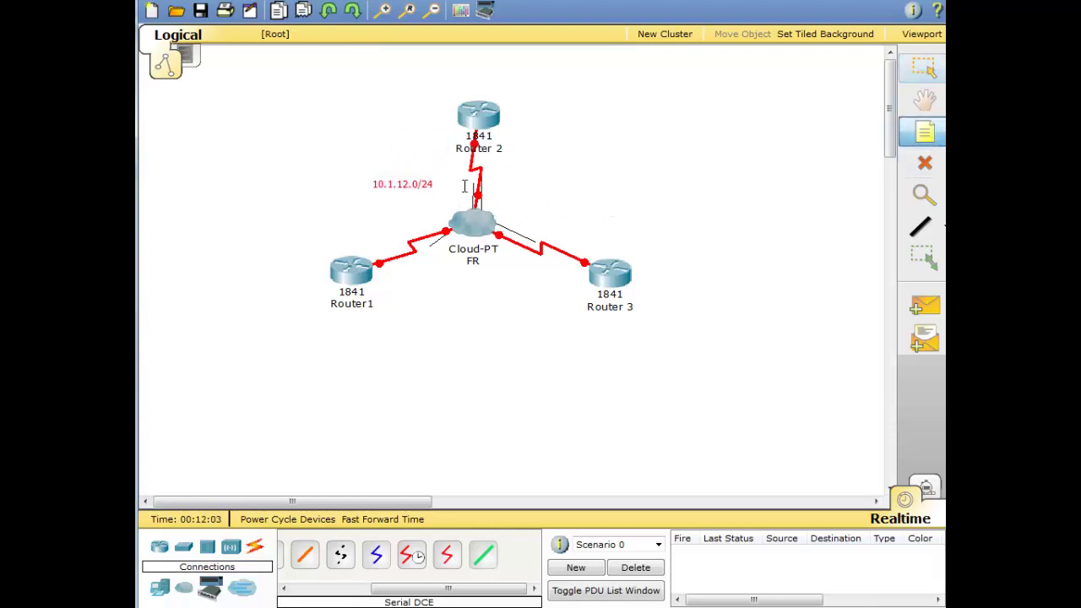
click(641, 261)
text(10.1.)
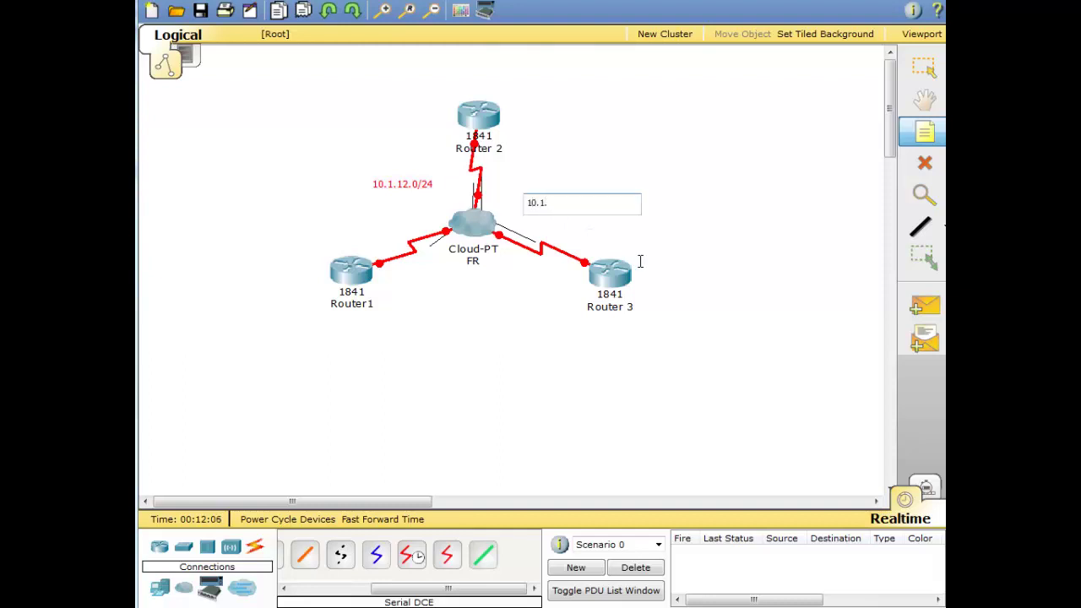
text(23.0.)
text(24)
key(Escape)
click(540, 196)
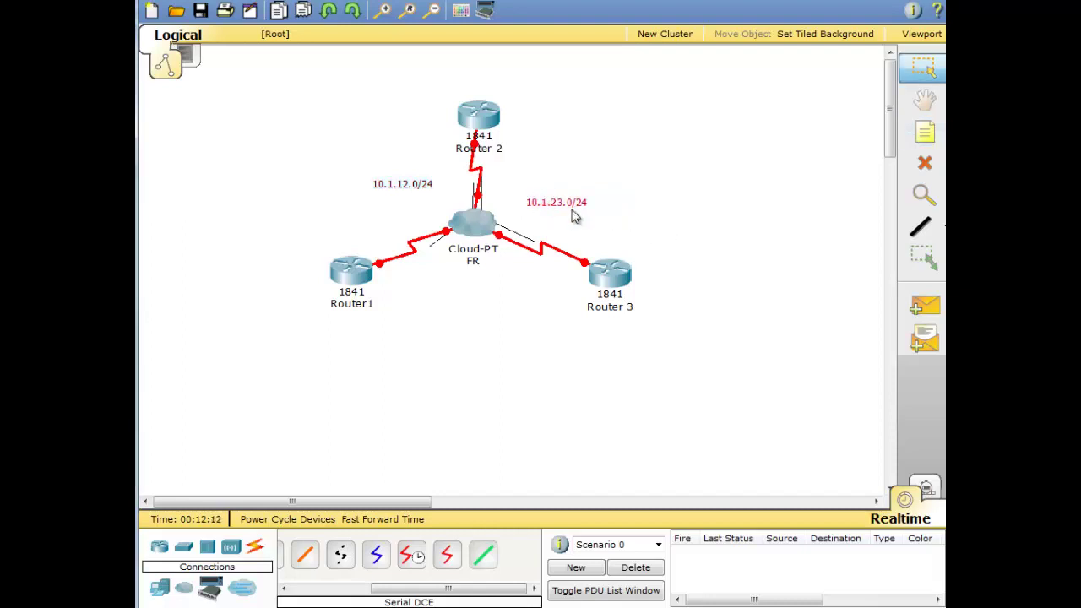
drag(572, 214, 554, 201)
click(543, 428)
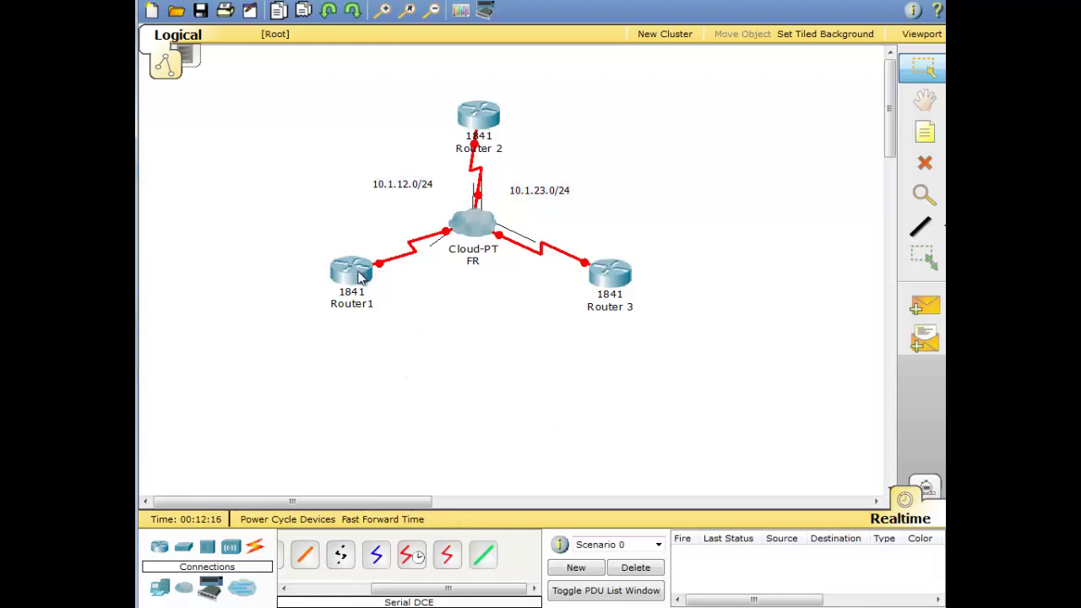
Step: Write R1's s0/0/0 block: frame-relay encapsulation, IP 10.1.12.1 255.255.255.0, map 10.1.12.2 to DLCI 102 broadcast
key(alt+Tab)
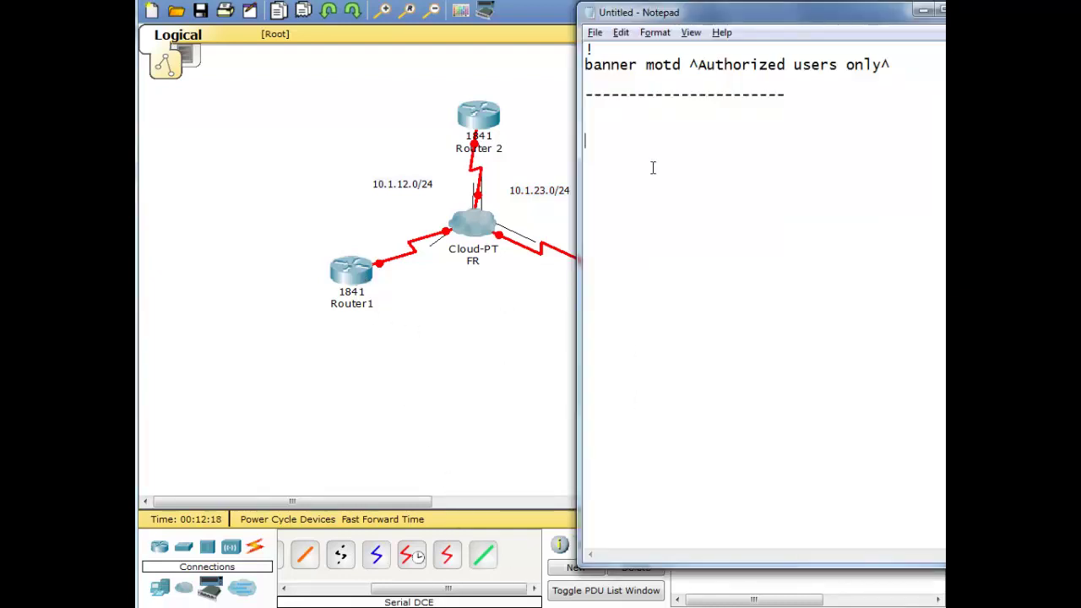
text(R1)
key(Return)
text(!)
key(Return)
text(int)
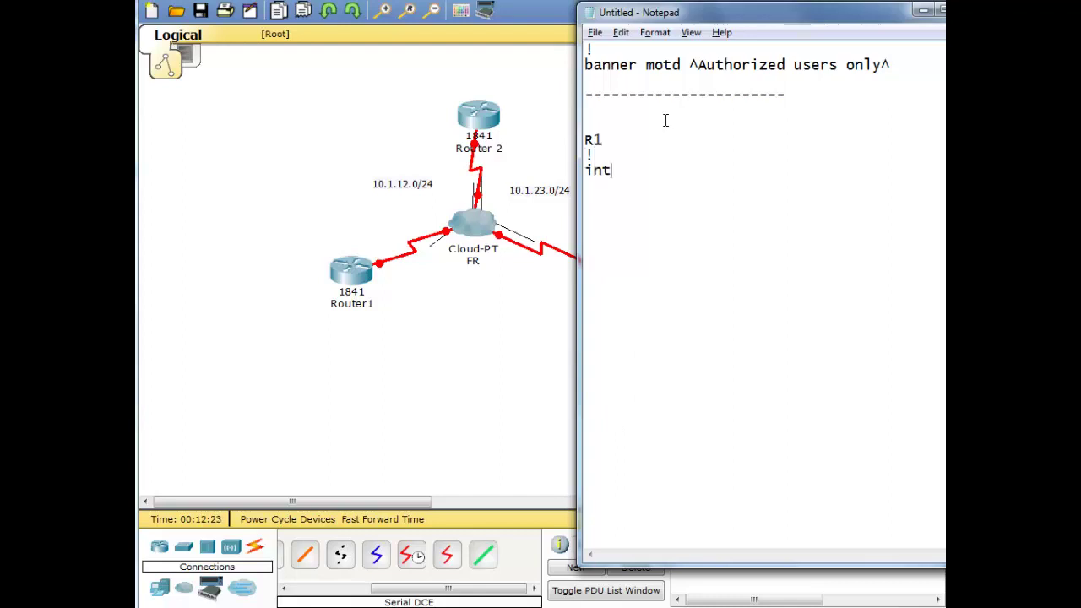
text(erface s0/0/0)
key(Return)
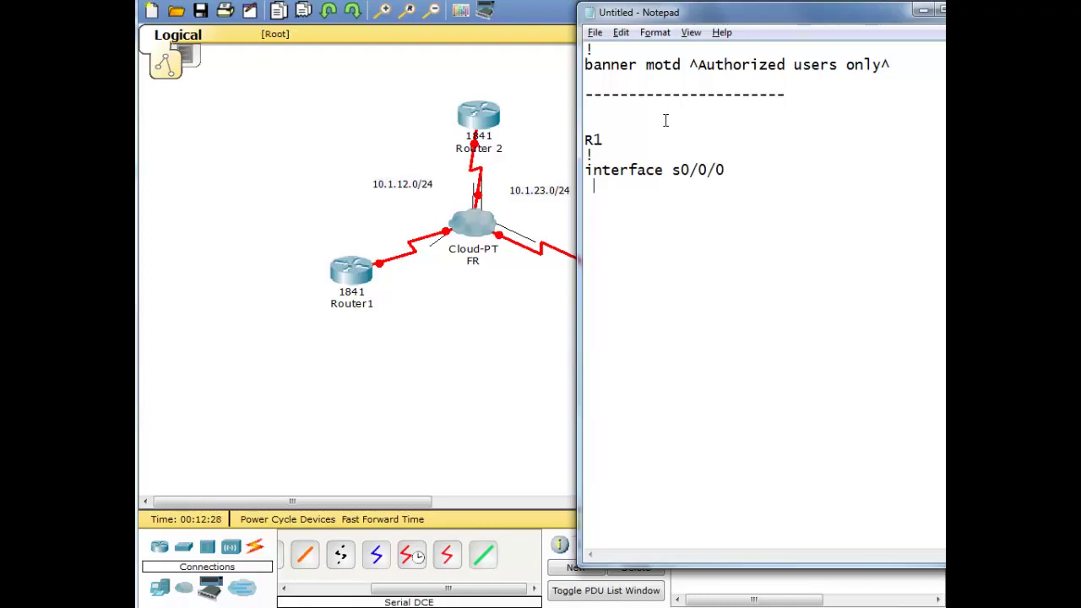
text(encapsulation frame)
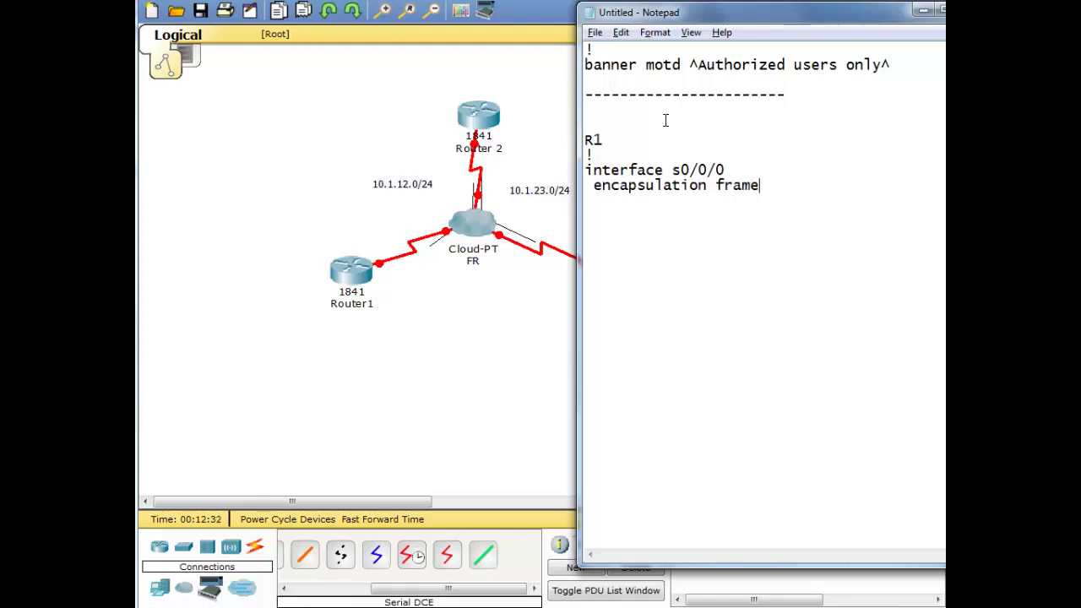
text(-relay )
text(p address )
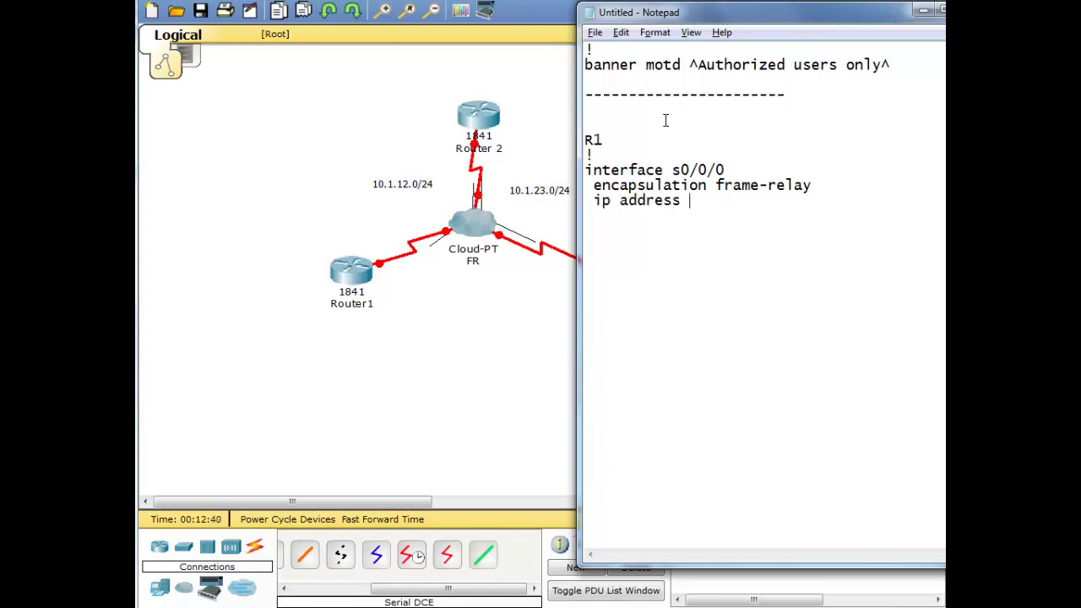
text(10.1.12.1 255.2)
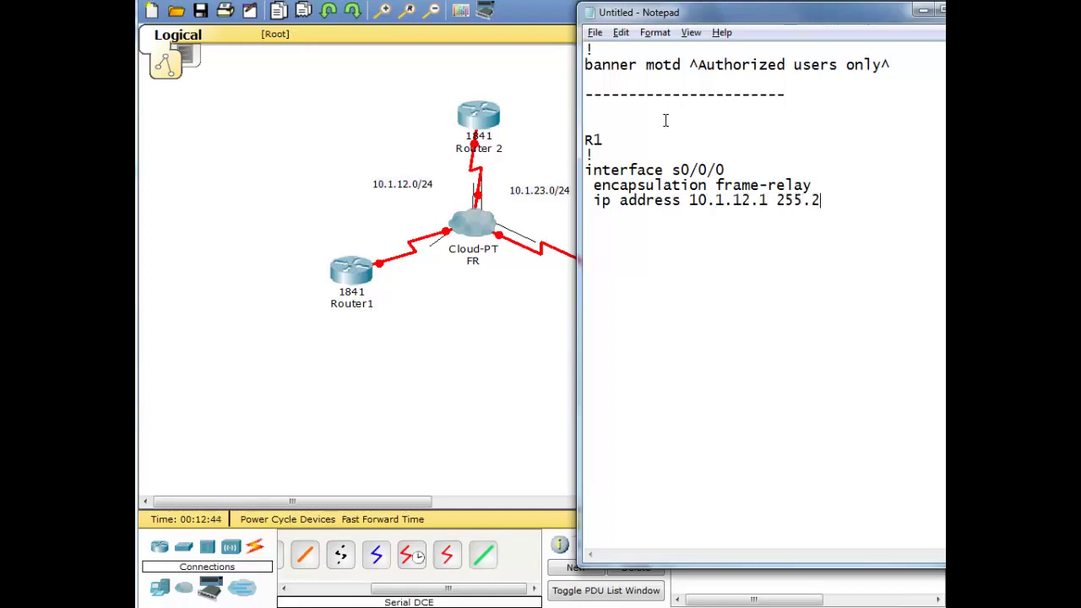
text(55.255.0far)
key(BackSpace)
key(BackSpace)
text(r)
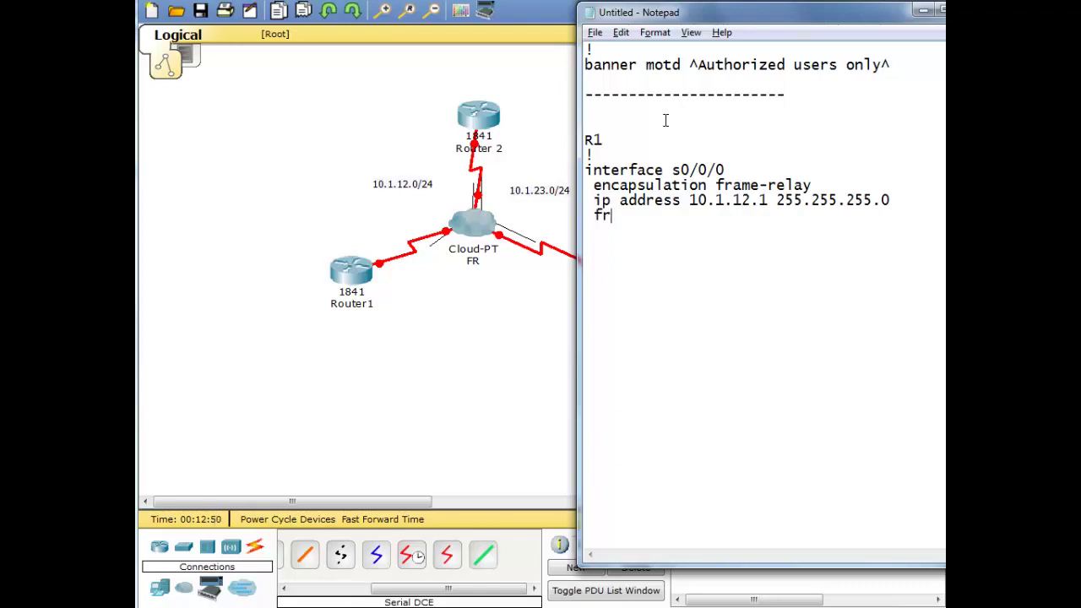
text(ame-relay m)
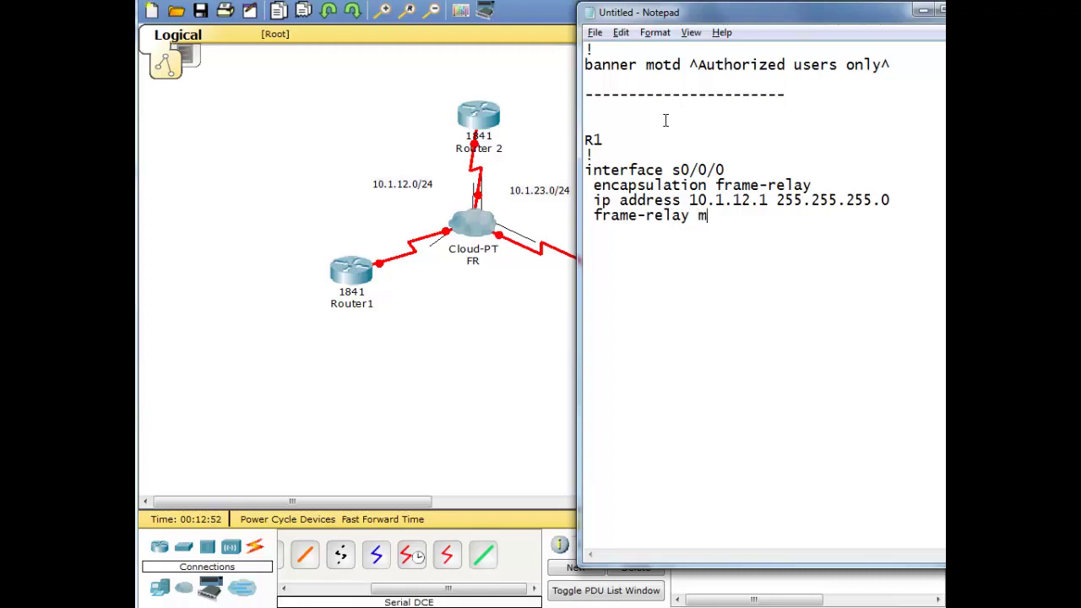
text(ap ip 10.1.12.2 )
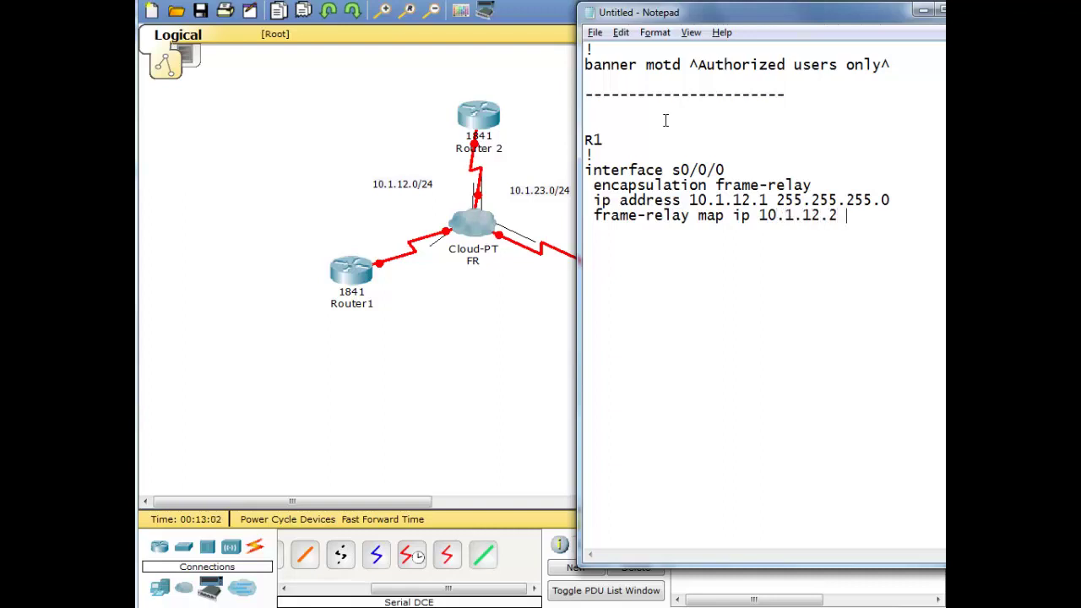
text(102 broadcas)
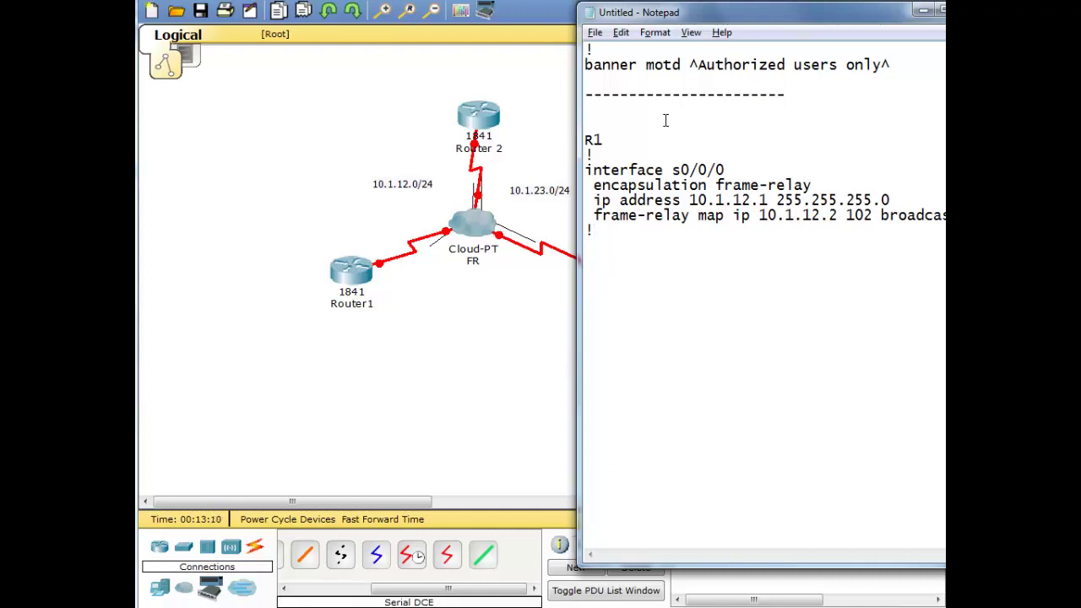
text( !    R)
text(2 ! )
text(interface )
text(s0/0)
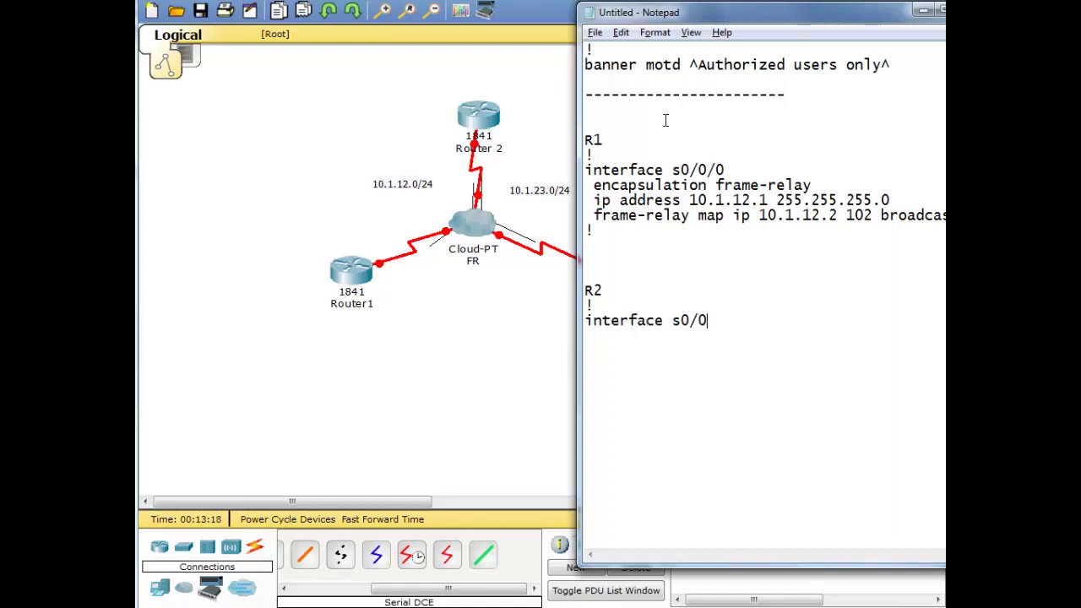
text(/0  encapsulation frame-)
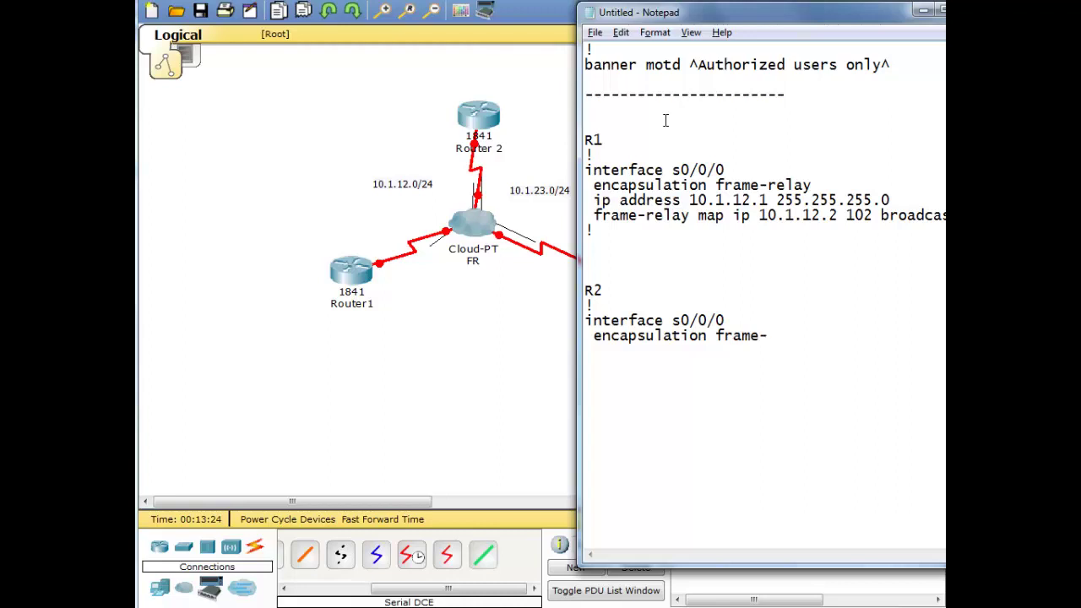
Step: Complete R2's encapsulation frame-relay line, add no shutdown to R1's block, and begin R2's next interface line
text(relay)
key(Return)
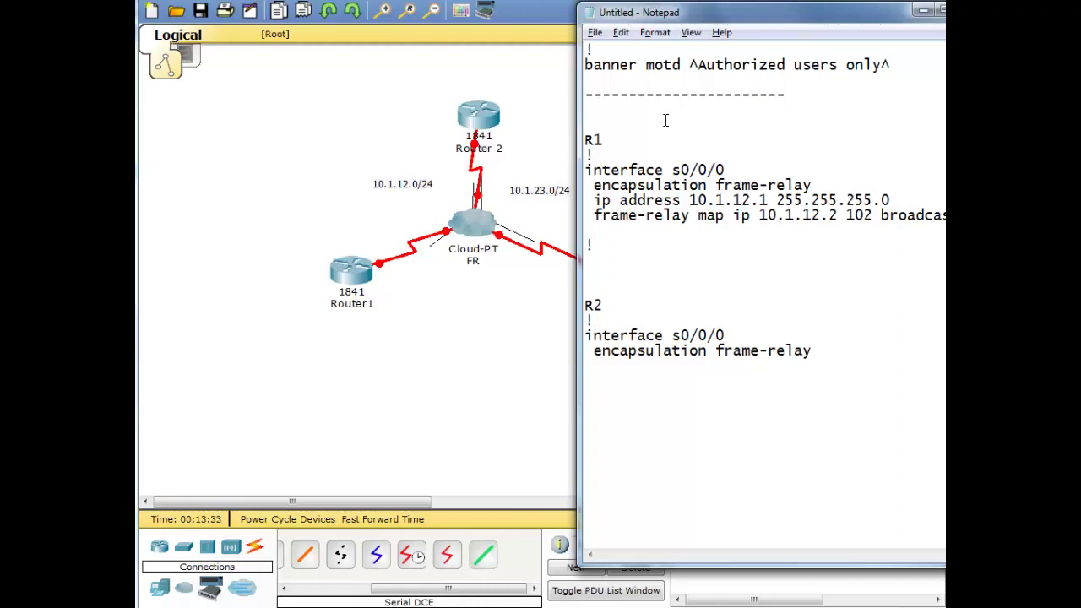
text(no shutdown)
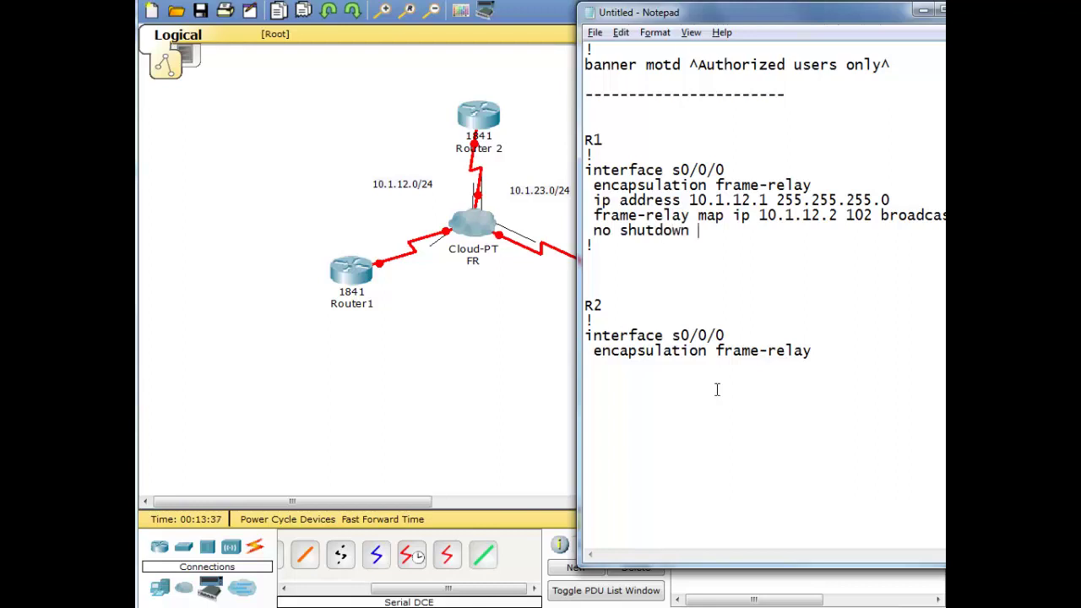
click(895, 354)
text(interf)
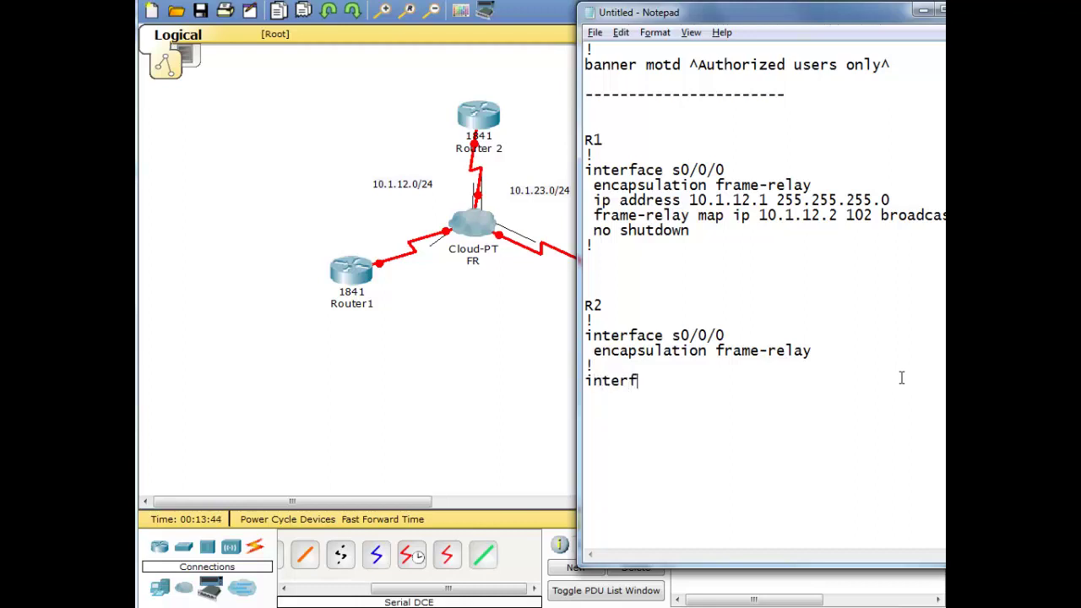
text(ace s0/)
Step: Type R2's s0/0/0.201 point-to-point subinterface with IP 10.1.12.2 255.255.255.0 and interface-dlci 201, then select it
right_click(903, 382)
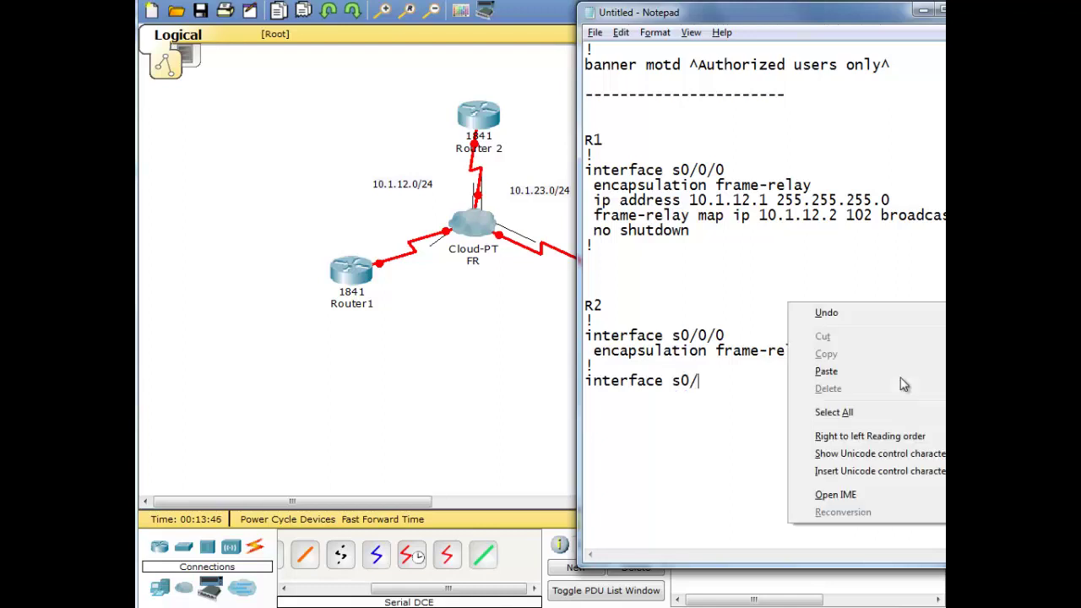
key(Escape)
text(0/0)
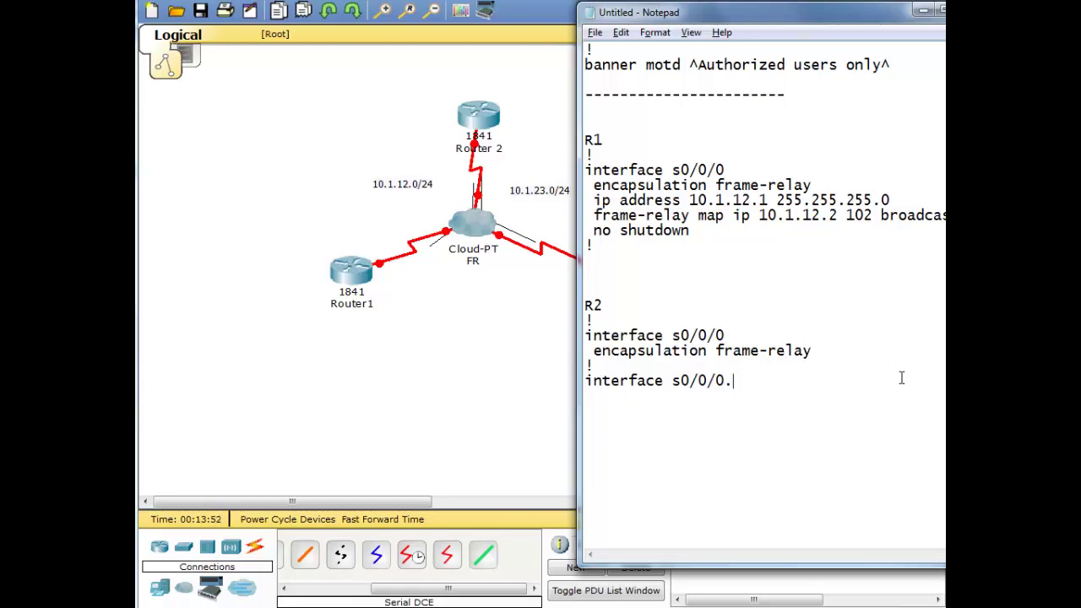
text(.201 point)
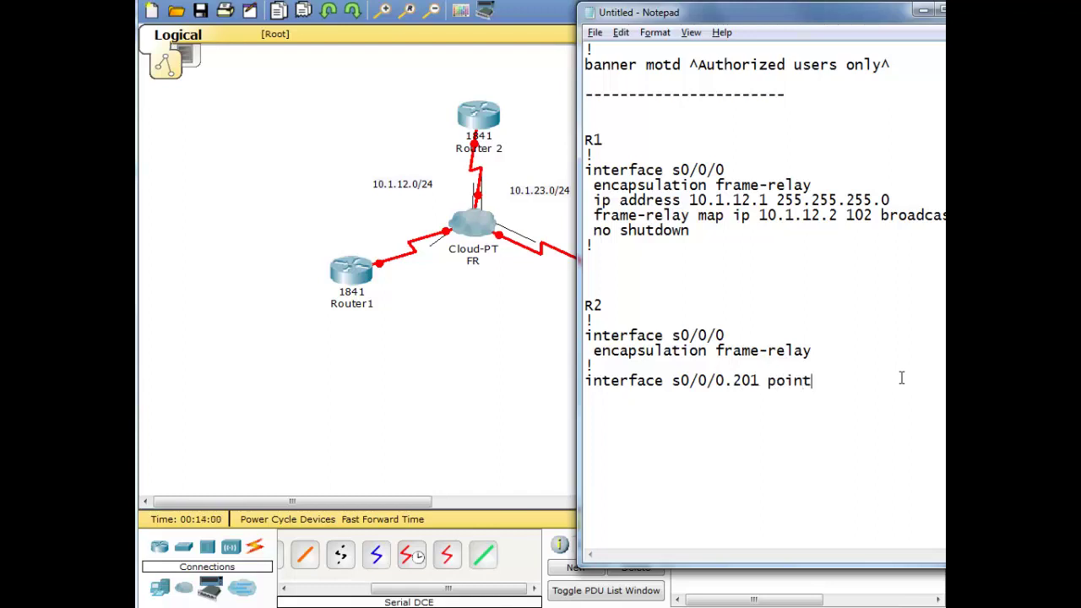
text(-to-point)
text(p a)
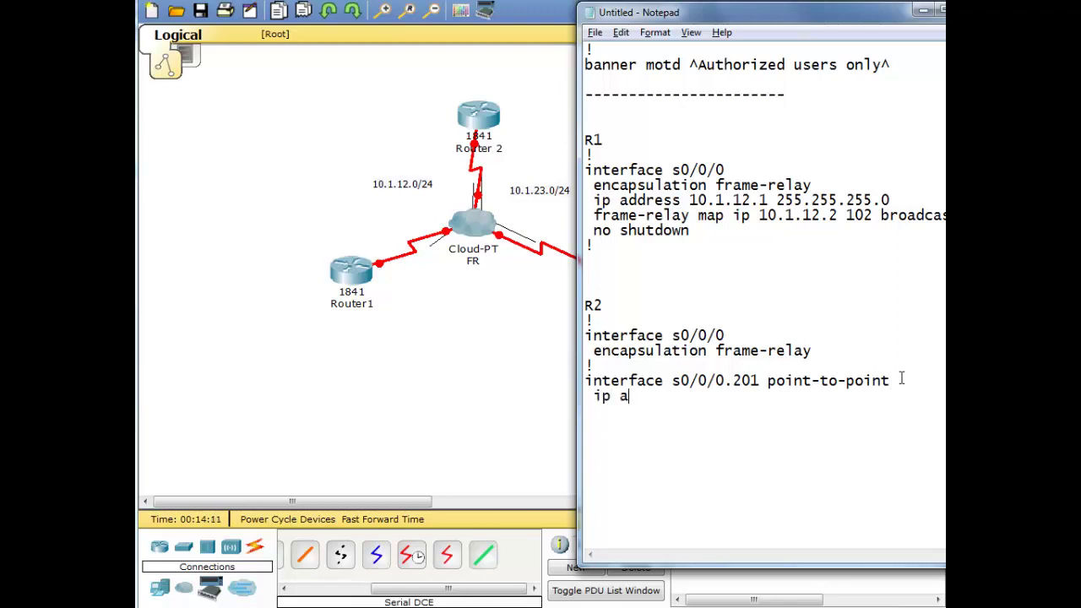
text(ddress 10.)
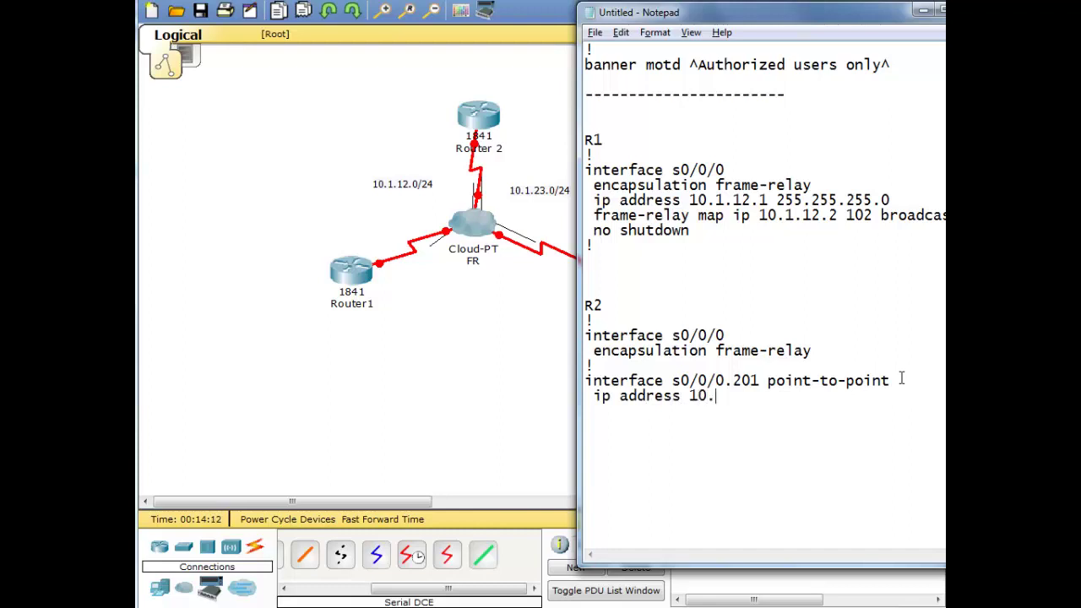
text(1.12.2 255.2)
text(55.255.255.0)
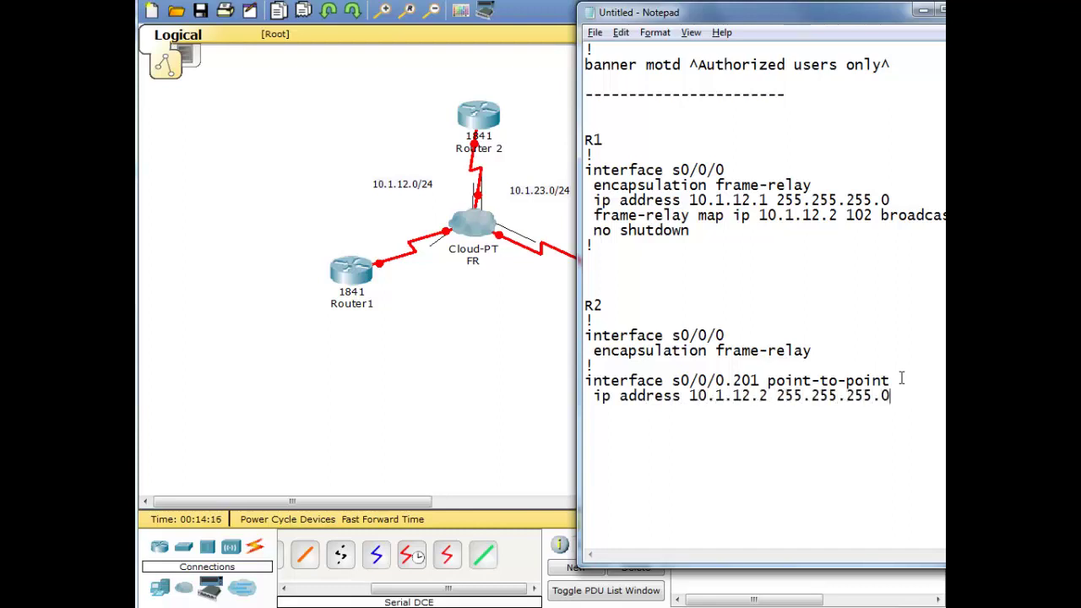
key(Return)
text(frame-relay inte)
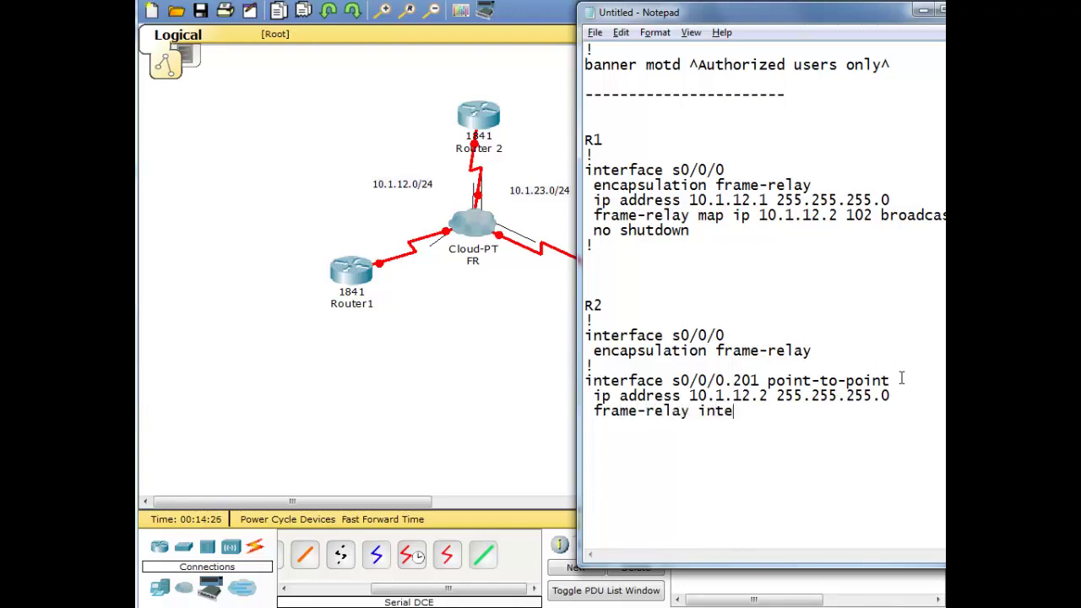
text(rface-dlci 201)
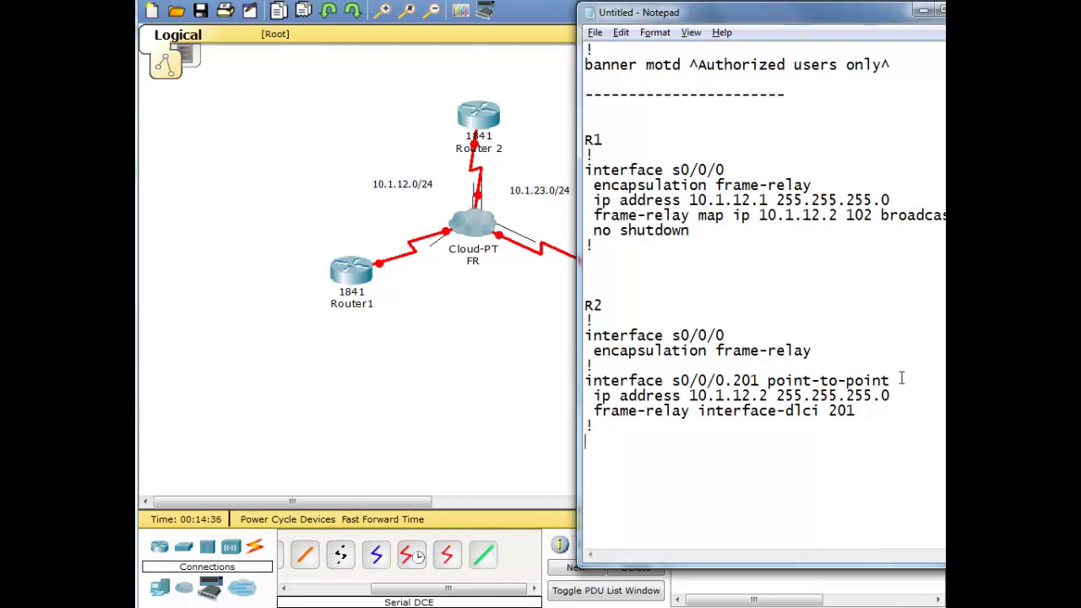
key(shift+Up)
key(shift+Up)
key(shift+Up)
key(shift+Up)
key(ctrl+c)
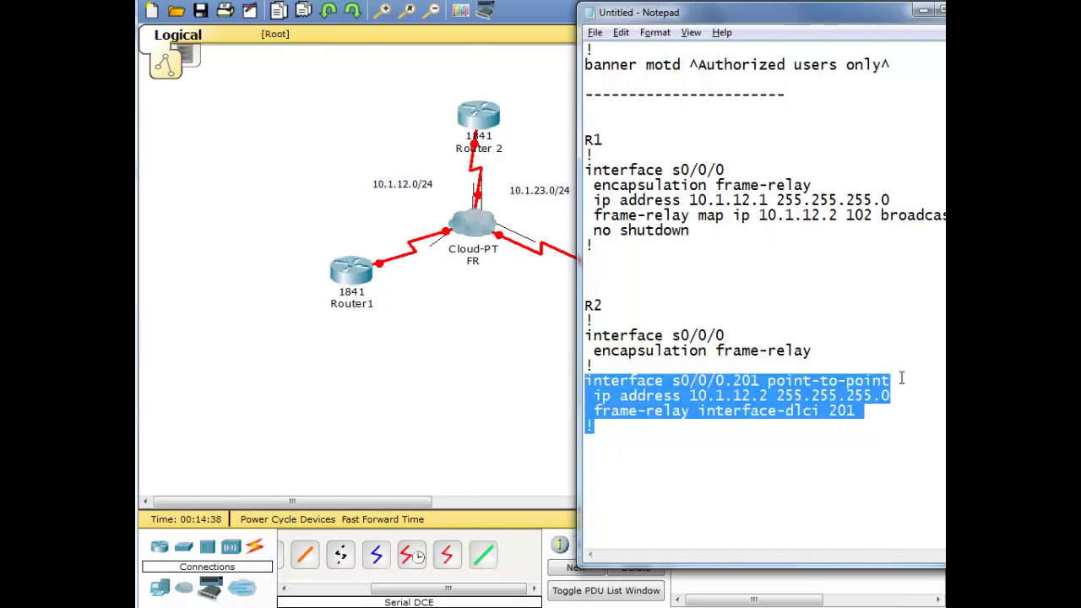
Step: Duplicate R2's subinterface block as s0/0/0.301 with address 10.1.23.2 and interface-dlci 203
key(Down)
key(Down)
key(ctrl+v)
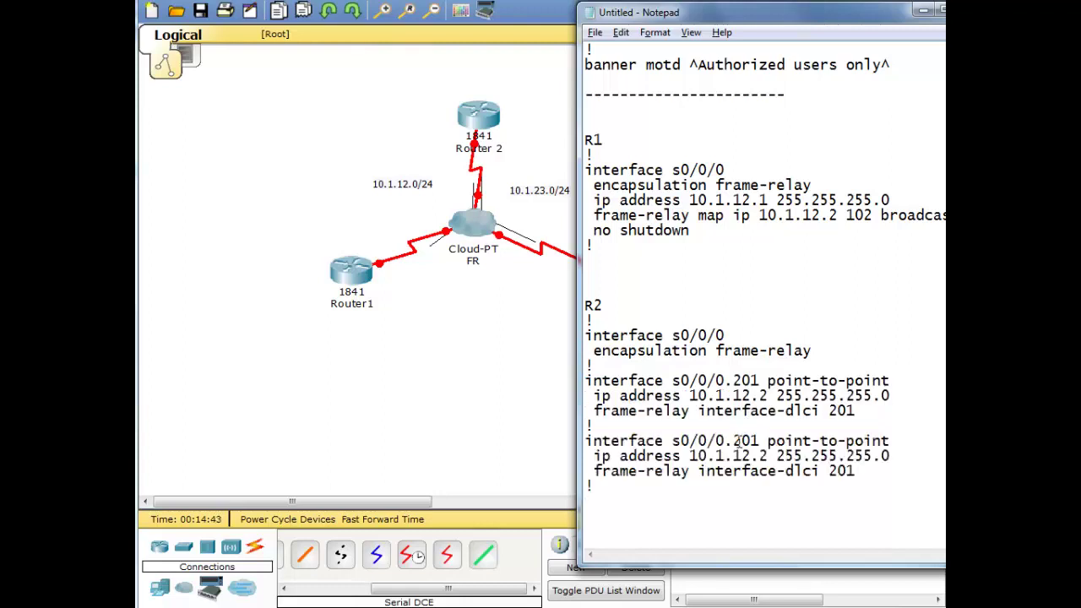
drag(734, 441, 743, 443)
text(3)
drag(732, 456, 750, 458)
text(23)
drag(829, 471, 876, 473)
text(3)
key(Return)
key(Return)
Step: Add an R3 heading followed by a '!' separator line
text(R3)
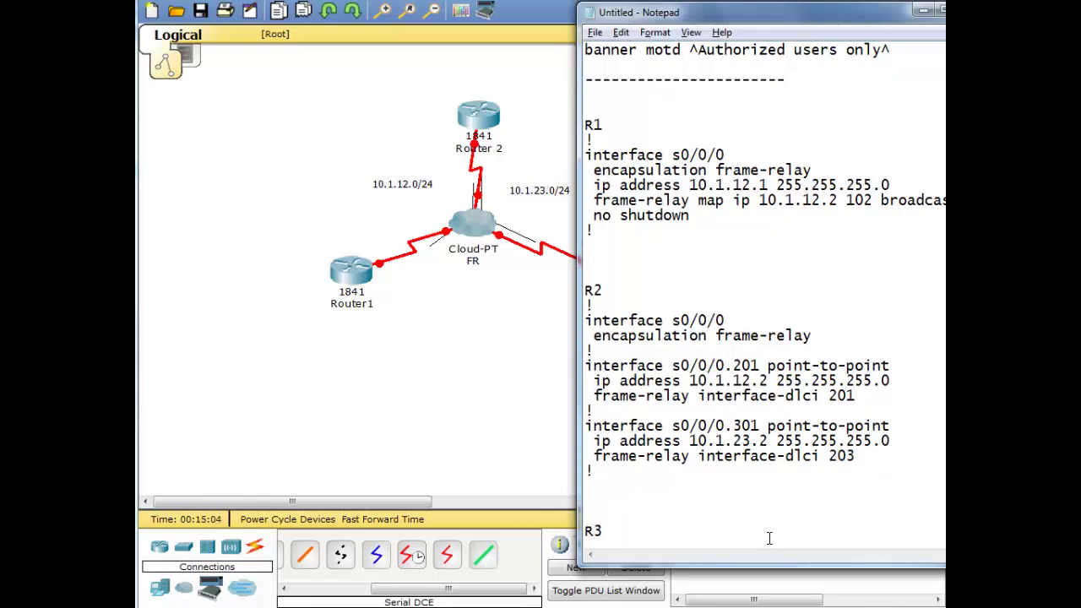
key(Return)
text(!)
key(Return)
Step: Finish R2's section with interface s0/0/0 and no shutdown
text(interfac)
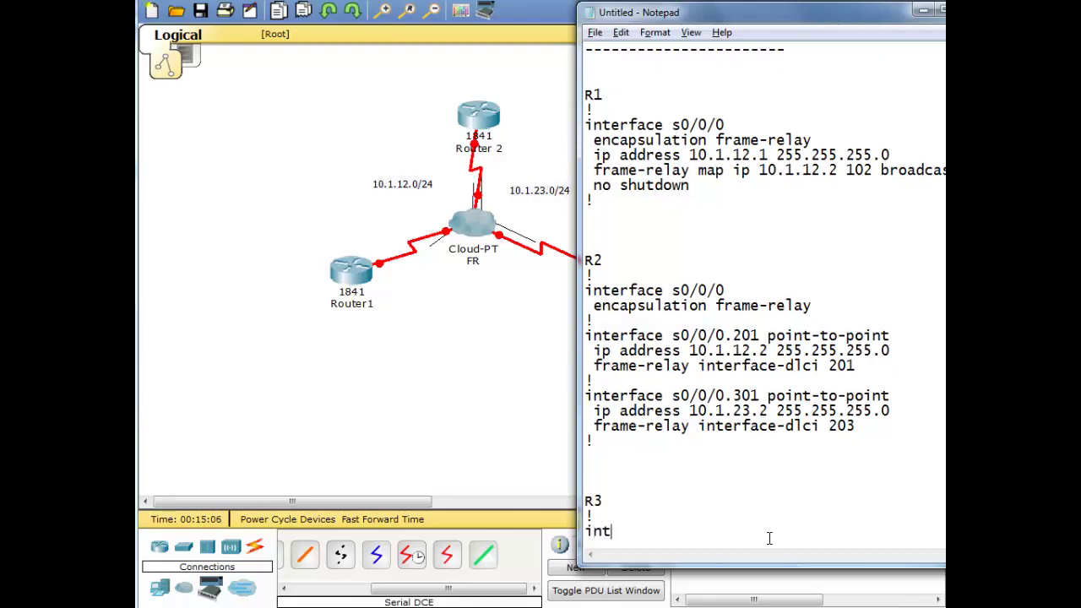
key(BackSpace)
key(BackSpace)
key(BackSpace)
text(face interface )
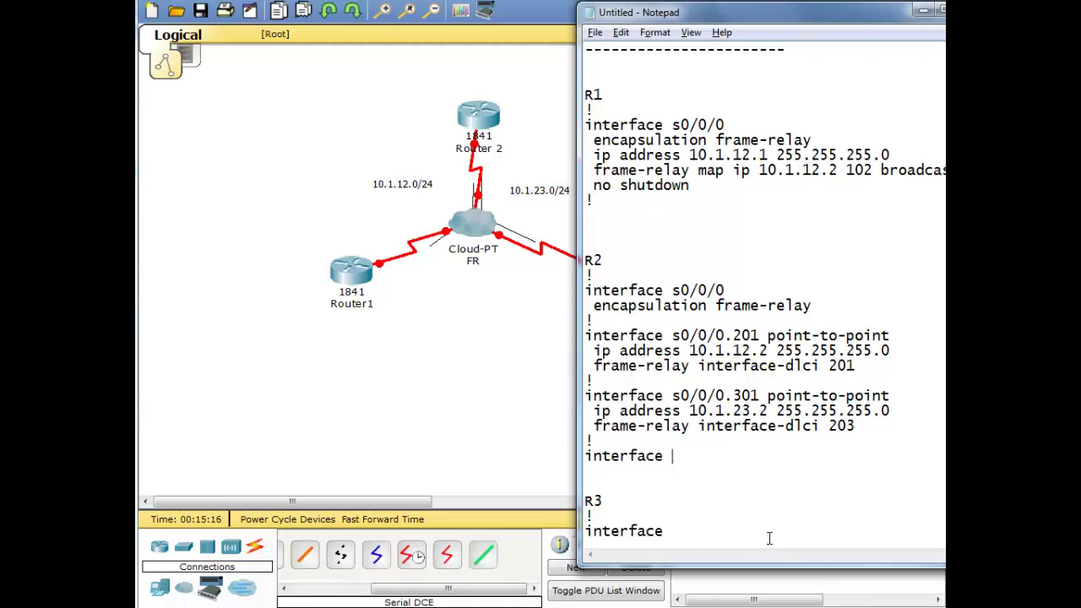
text(s0/0/0)
key(Return)
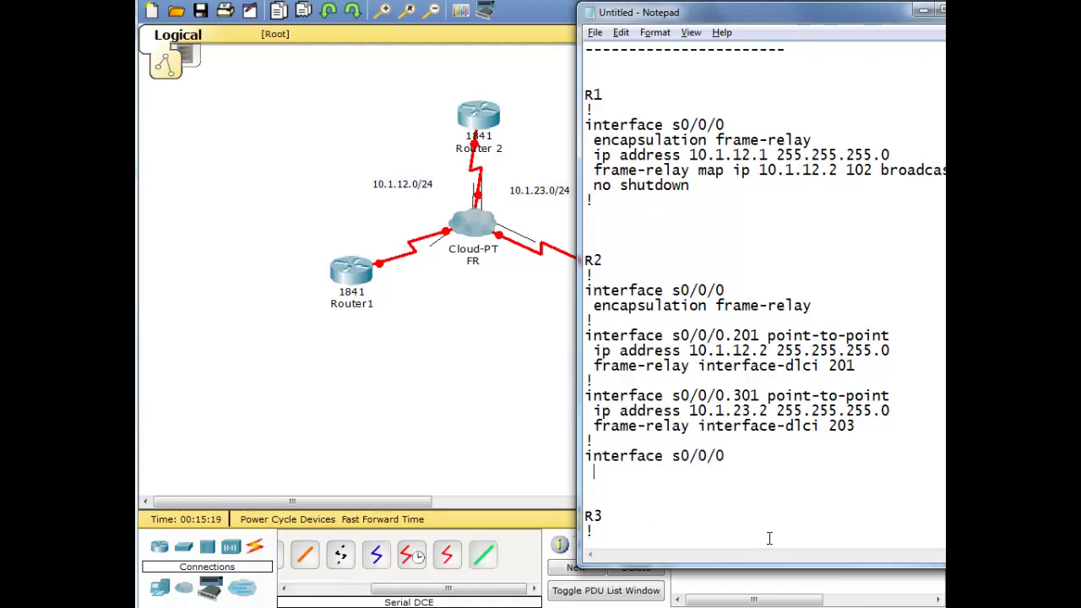
text(no shutdow)
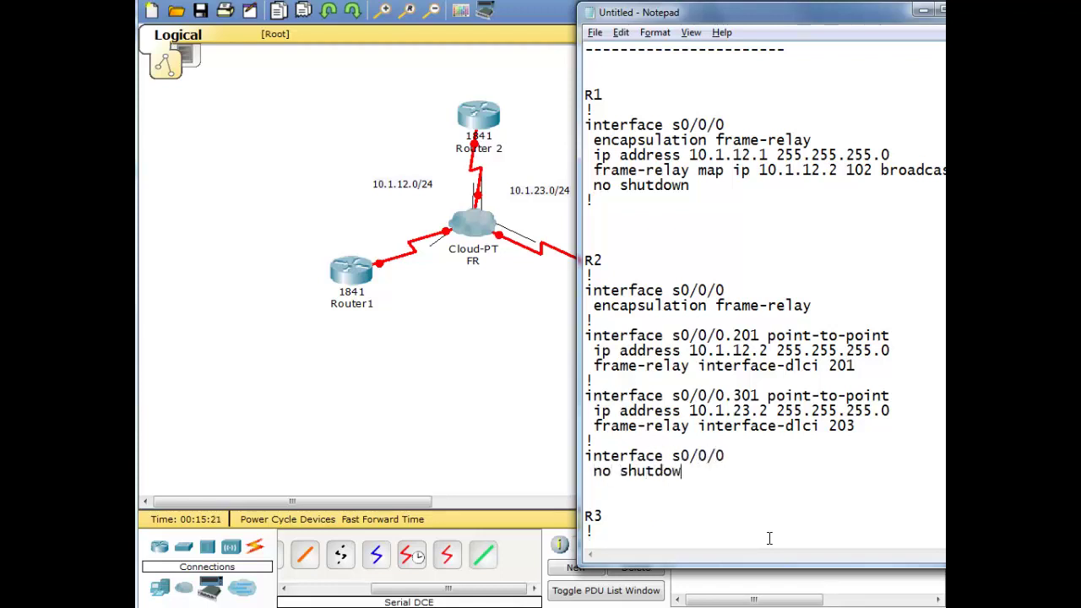
key(BackSpace)
key(BackSpace)
key(BackSpace)
text(down)
Step: Begin R3's block with an interface s0/0/0 line
key(Return)
text(interface)
scroll(765, 516, down, 2)
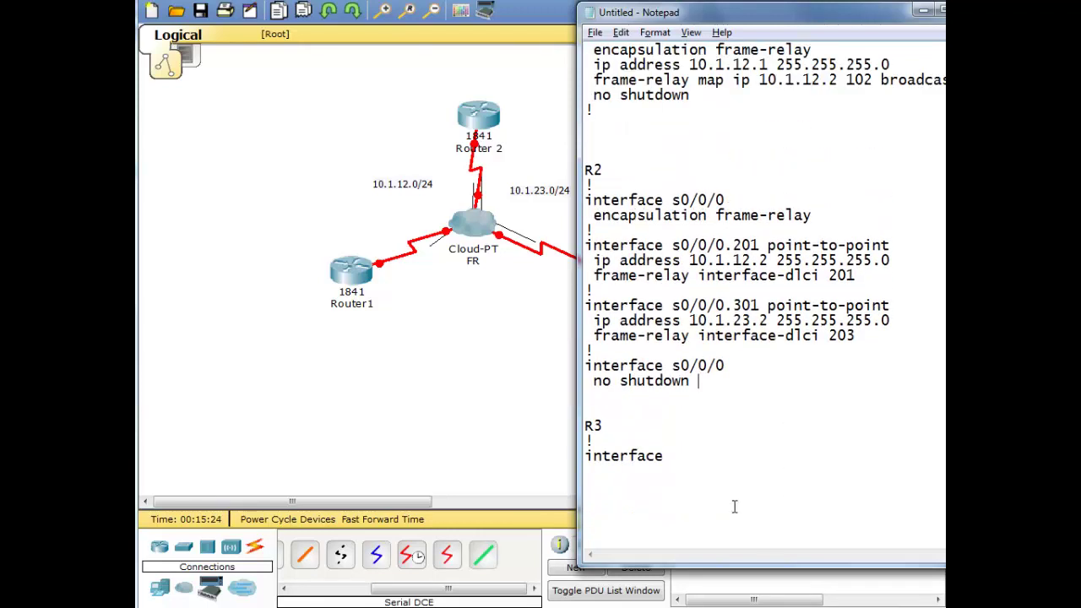
text(s0/0/0)
Step: Give R3's s0/0/0 frame-relay encapsulation, 10.1.23.3 255.255.255.0, a broadcast map to 10.1.23.2 on DLCI 302, and no shutdown
key(Return)
text(encap)
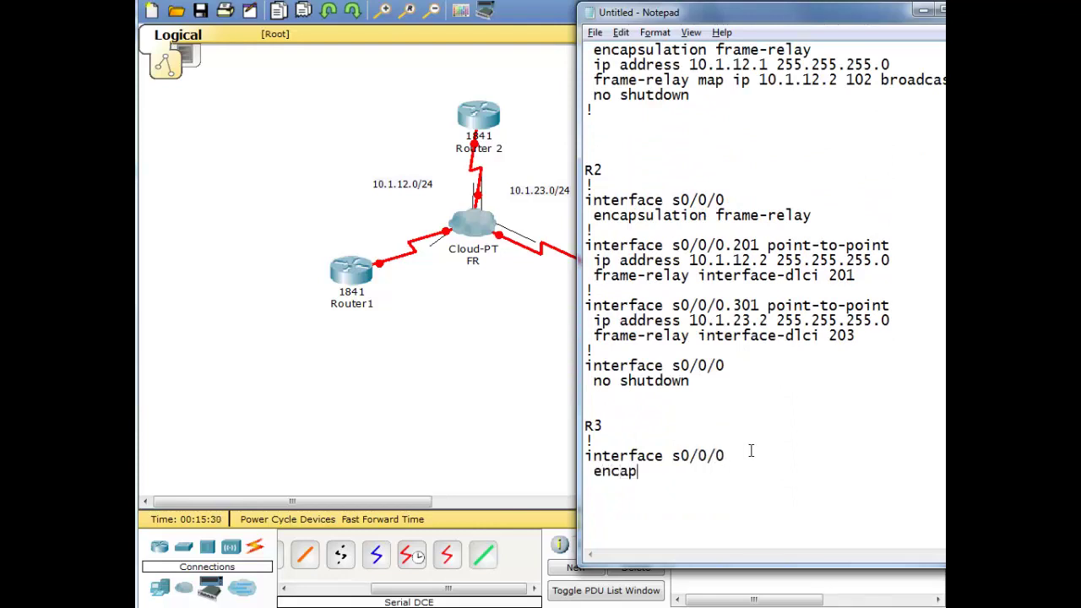
text(sulation frame-0)
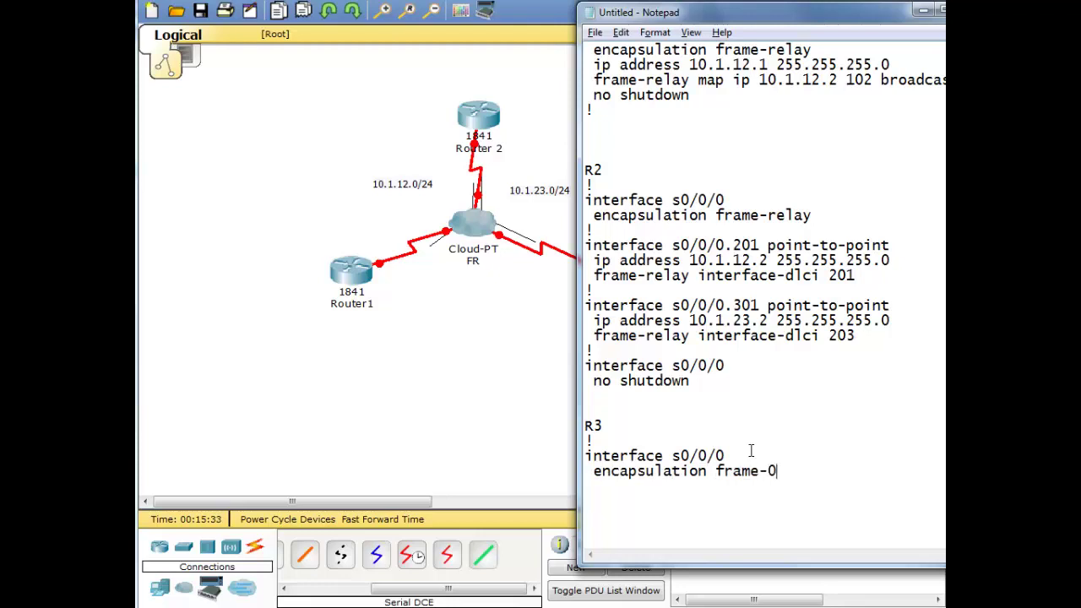
key(BackSpace)
text(relay )
text( ip address )
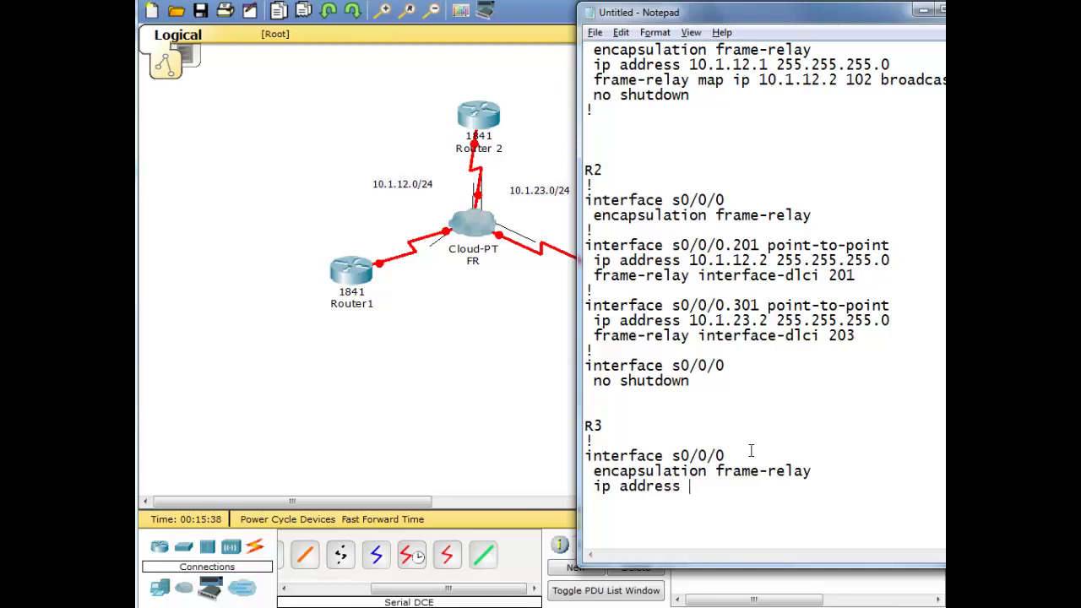
text(10.1.23.3 255.255)
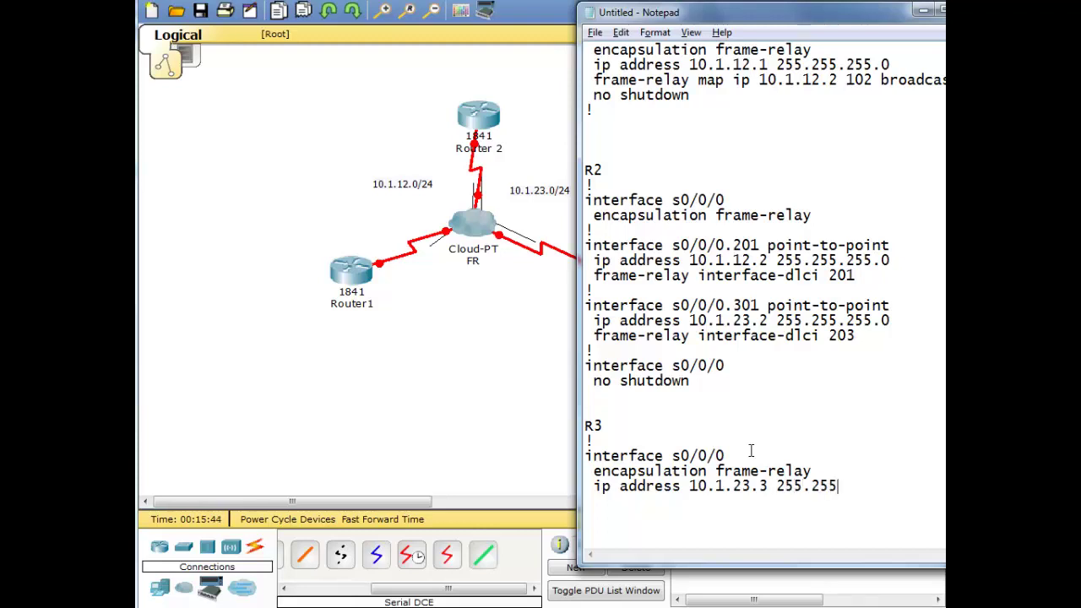
text(.255.0  frame)
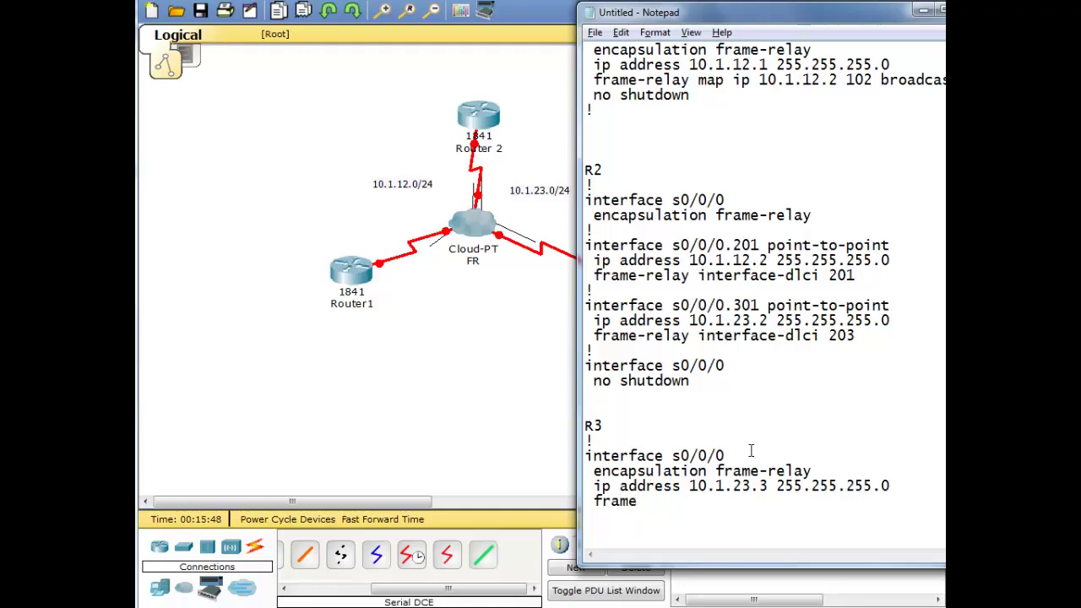
text(-relay map i)
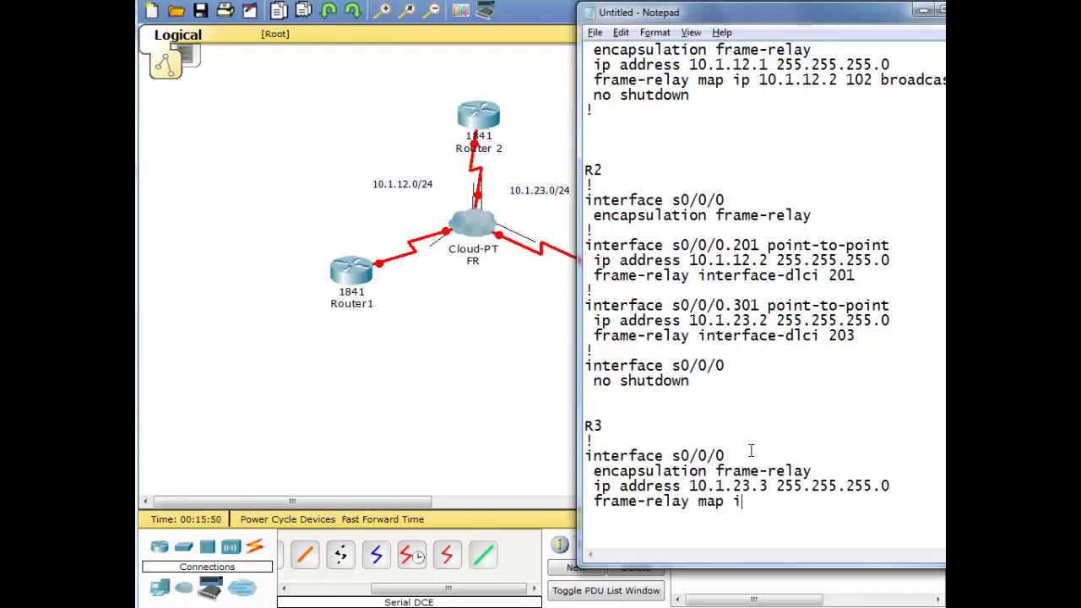
text(p 10.1.23.2 3)
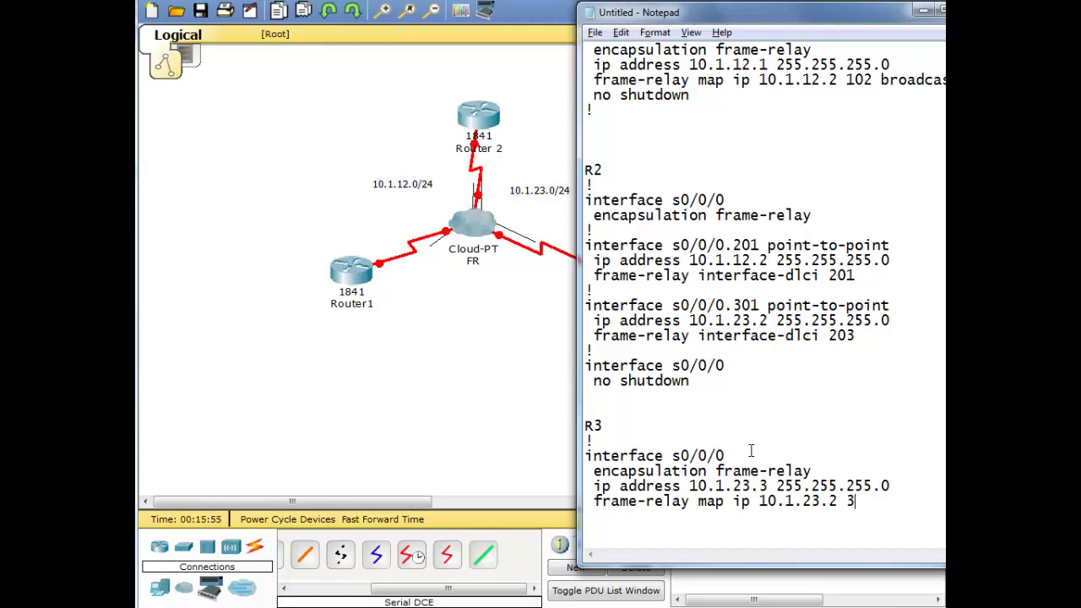
text(02 broadcas  )
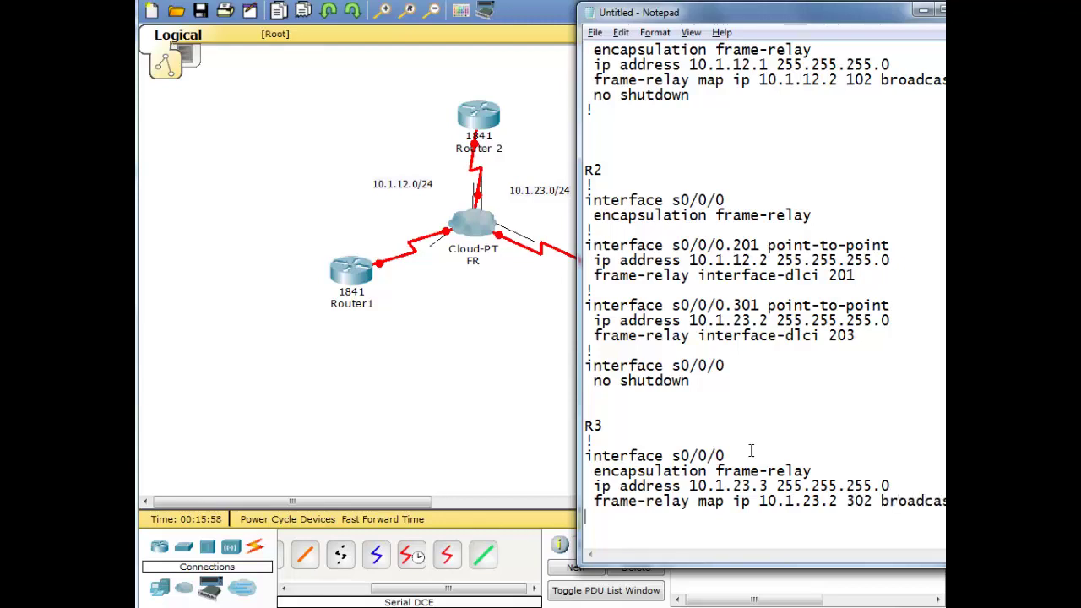
text(no shutdown)
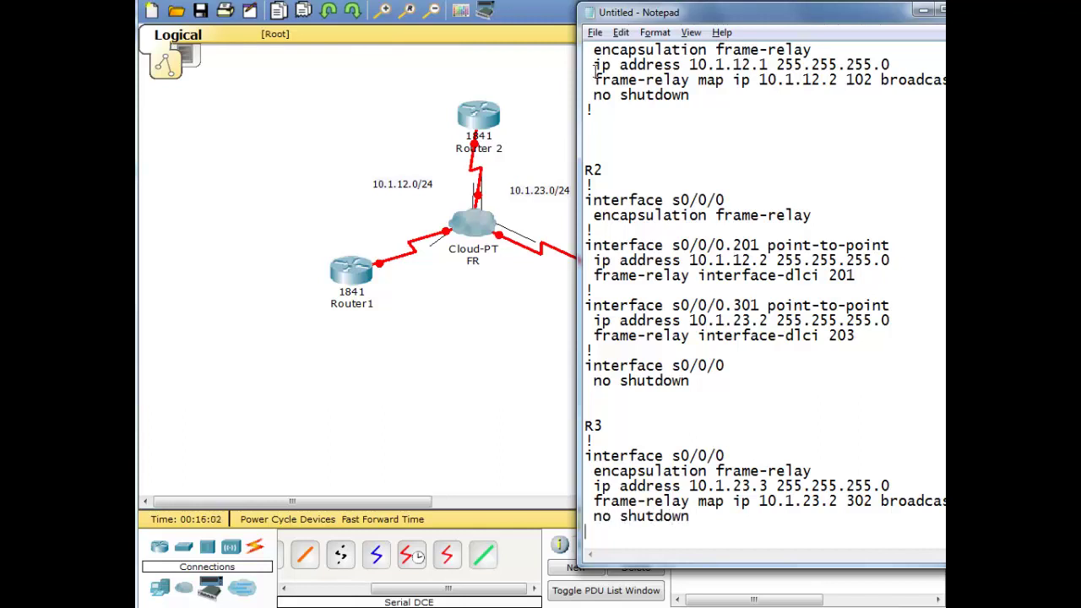
Step: Delete the blank lines and the '!' line between R1's and R2's sections
click(607, 142)
key(BackSpace)
key(BackSpace)
scroll(607, 141, up, 2)
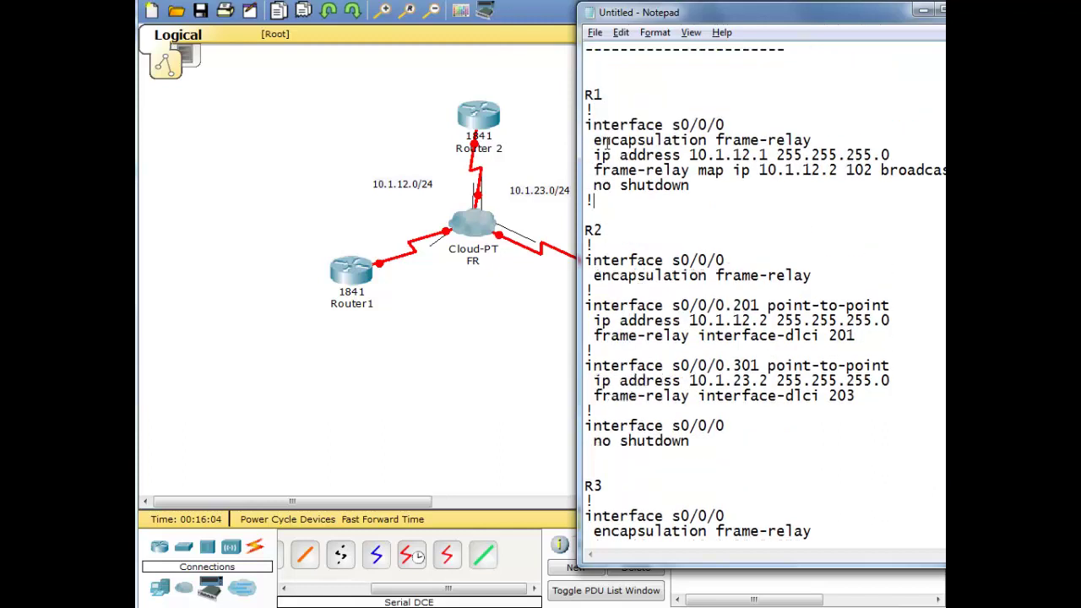
scroll(606, 144, down, 1)
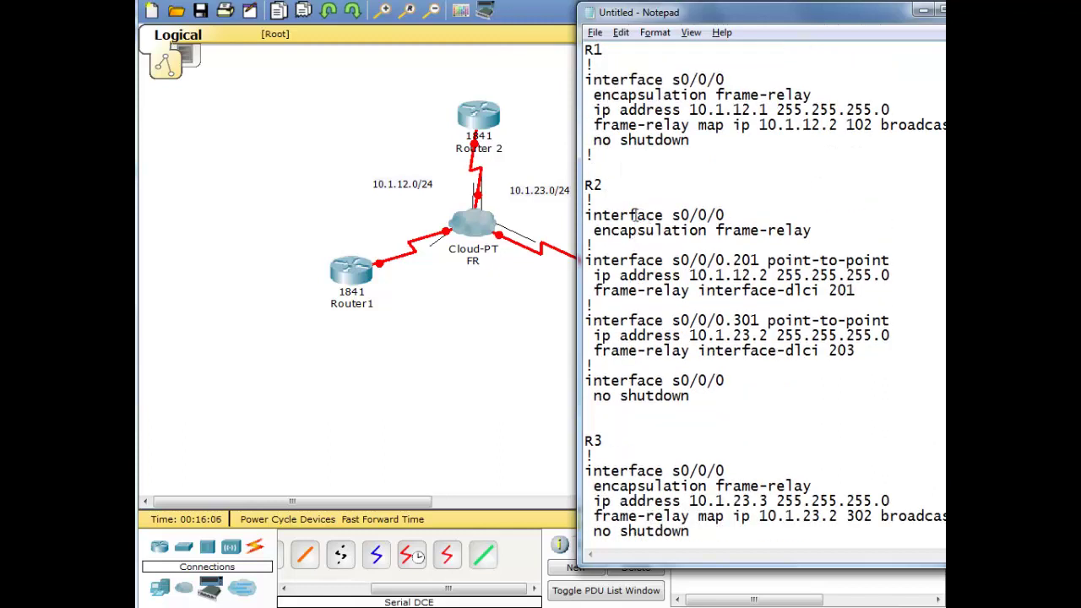
key(BackSpace)
key(BackSpace)
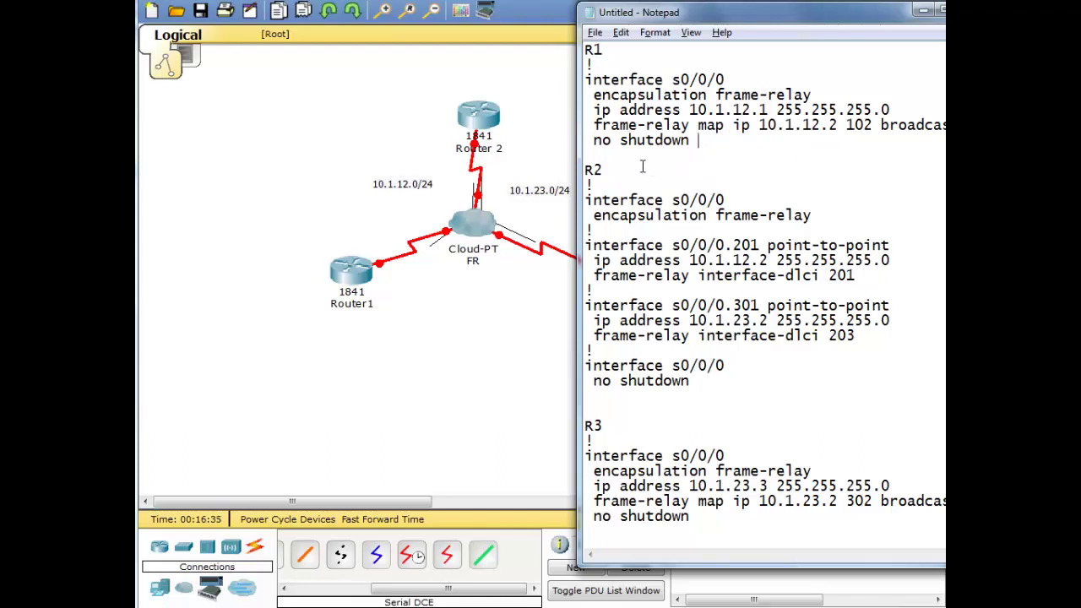
Step: Copy R1's Frame Relay block from Notepad and paste it into Router1's CLI
drag(603, 151, 567, 67)
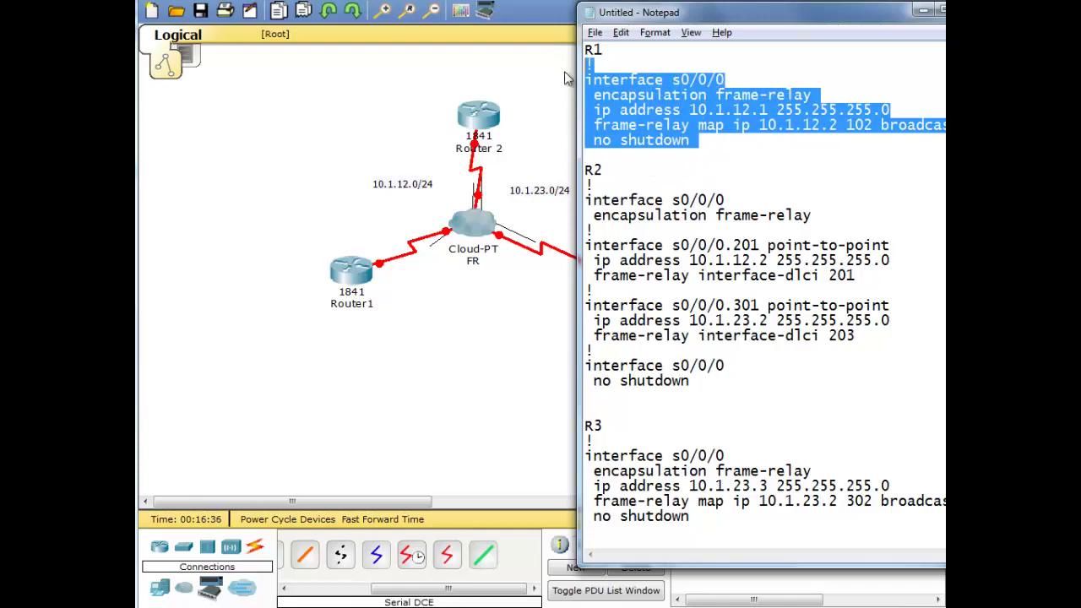
right_click(634, 119)
click(671, 168)
click(361, 278)
right_click(290, 306)
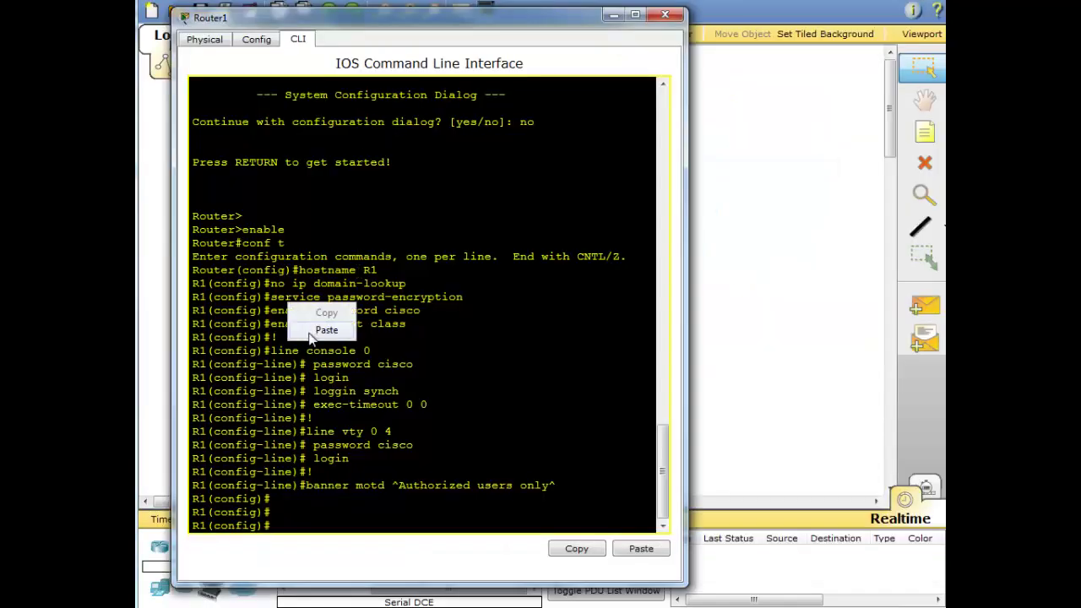
click(312, 333)
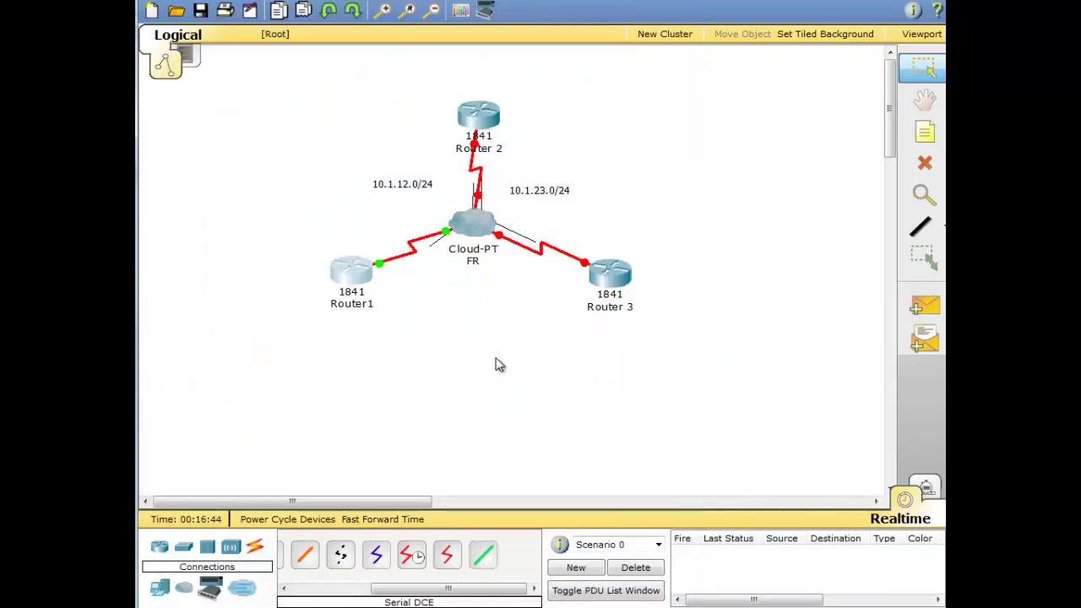
Step: Copy R2's Frame Relay block from Notepad and paste it into Router 2's CLI
key(alt+Tab)
key(alt+Tab)
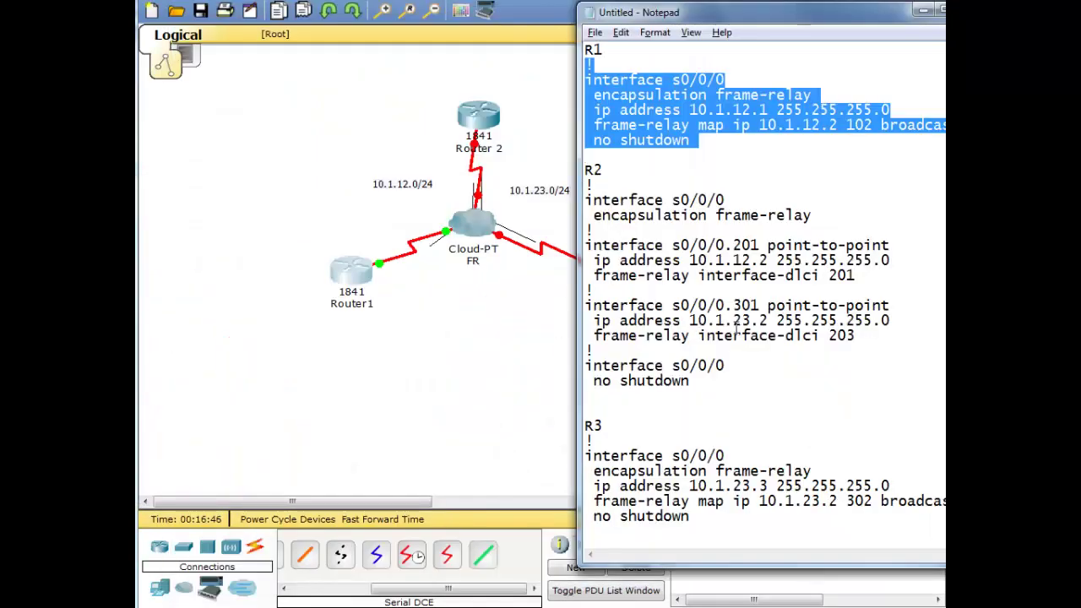
drag(629, 397, 587, 200)
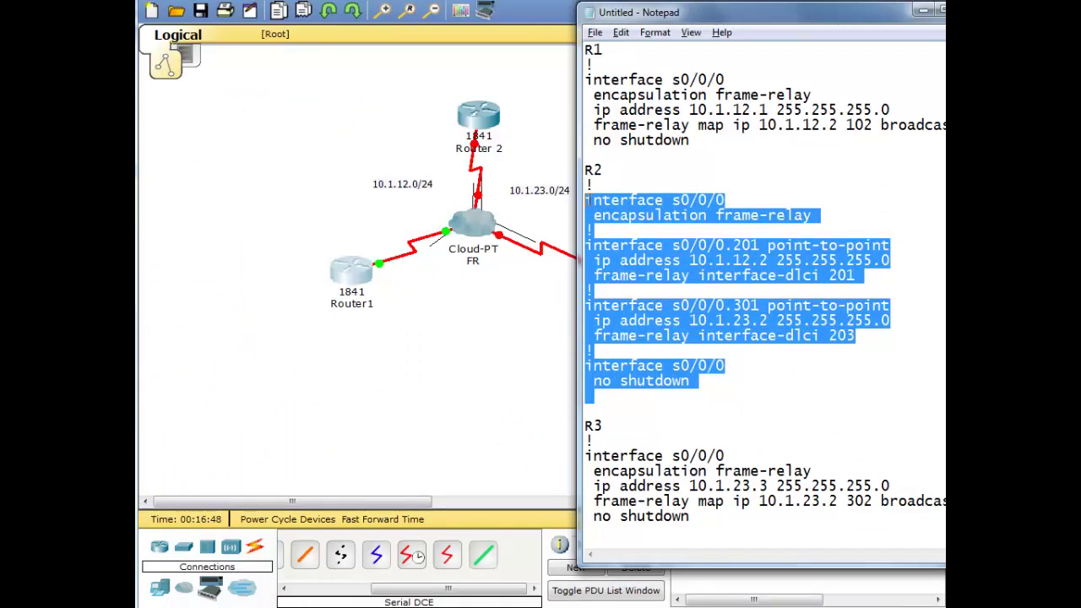
right_click(642, 203)
click(681, 257)
click(490, 119)
right_click(540, 289)
click(566, 316)
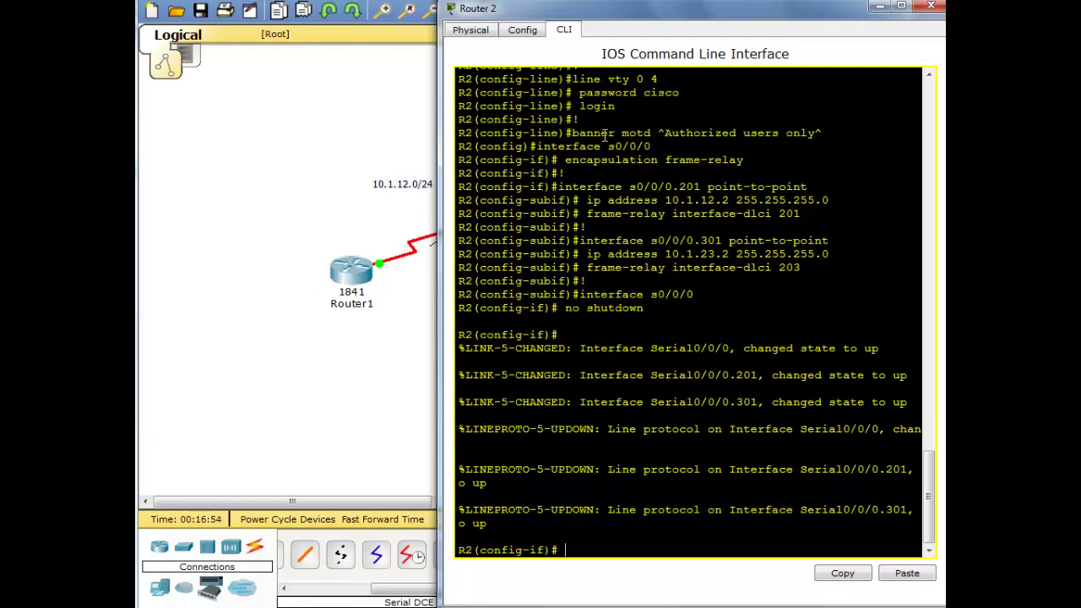
scroll(608, 221, up, 5)
scroll(608, 221, down, 5)
Step: Paste R3's Frame Relay block into Router 3's CLI and return to the topology
key(alt+Tab)
click(655, 532)
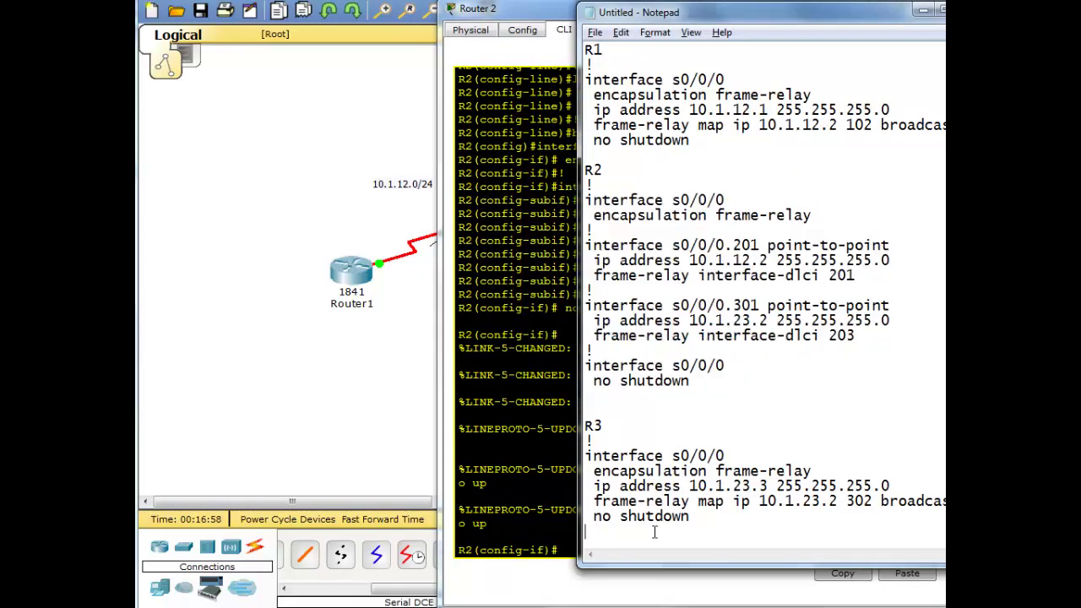
drag(655, 532, 588, 440)
right_click(631, 471)
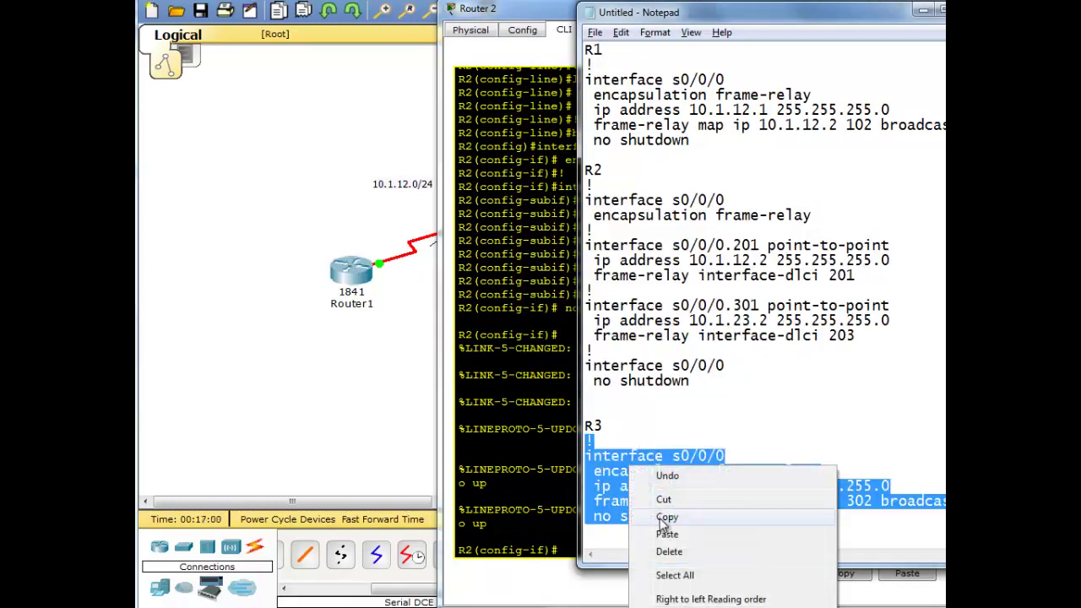
click(663, 514)
click(392, 427)
click(597, 275)
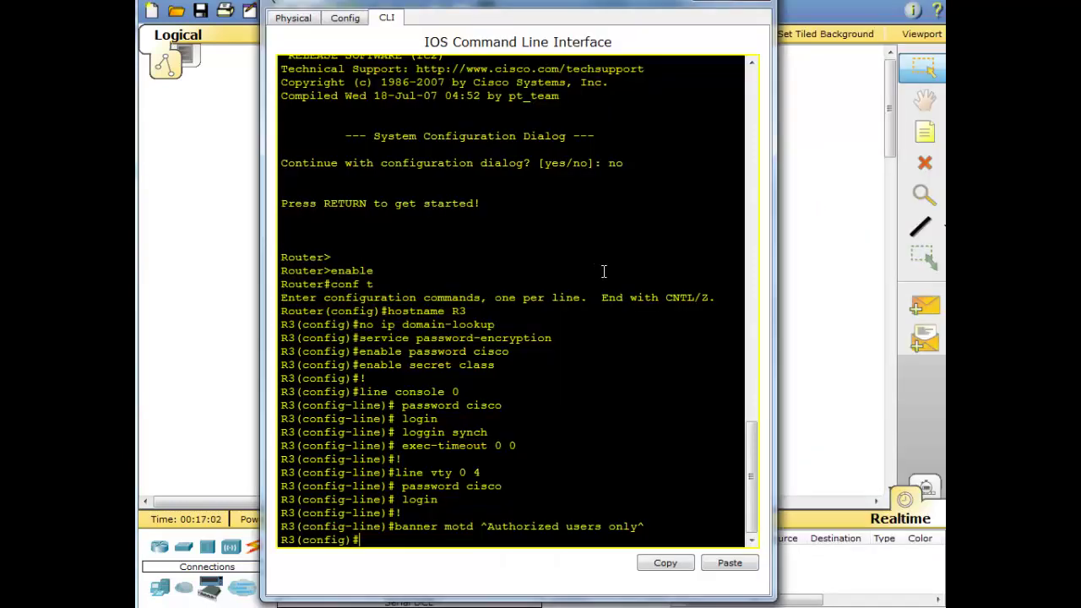
right_click(603, 272)
click(640, 300)
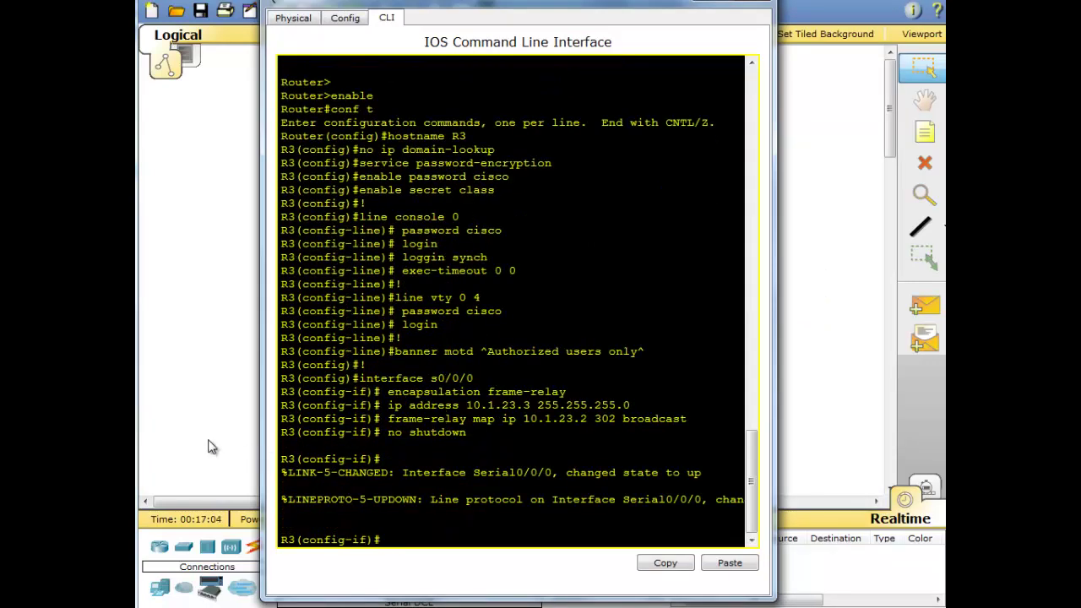
click(213, 446)
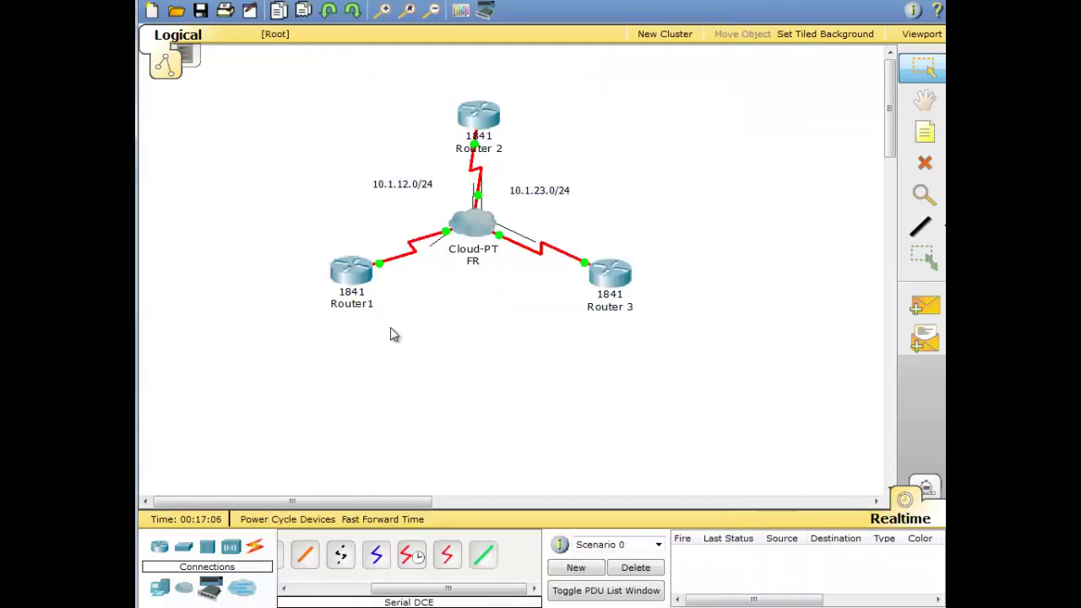
click(355, 281)
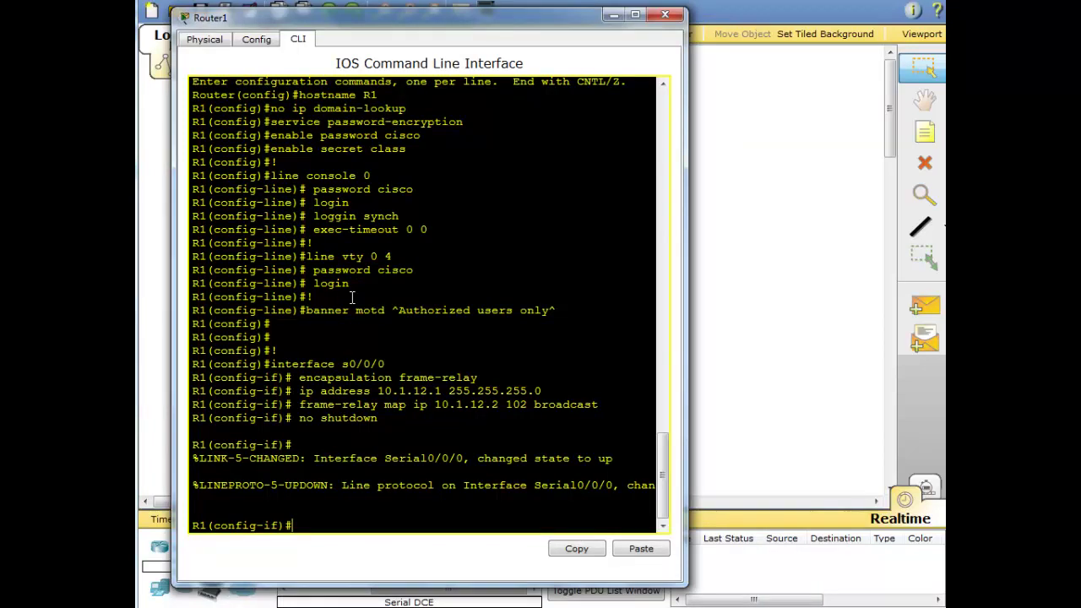
Step: Run 'do show ip interface brief' on Router1 and confirm Serial0/0/0 (10.1.12.1) is up/up
text(do shwo)
key(BackSpace)
text(ow inte)
key(BackSpace)
text(p inter)
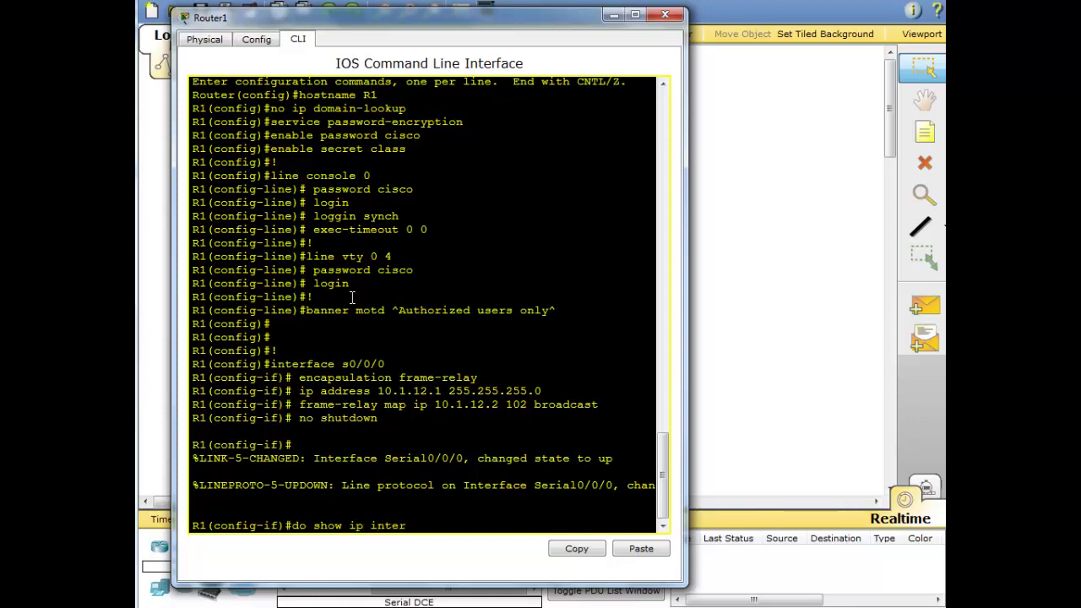
text(face brief)
key(Return)
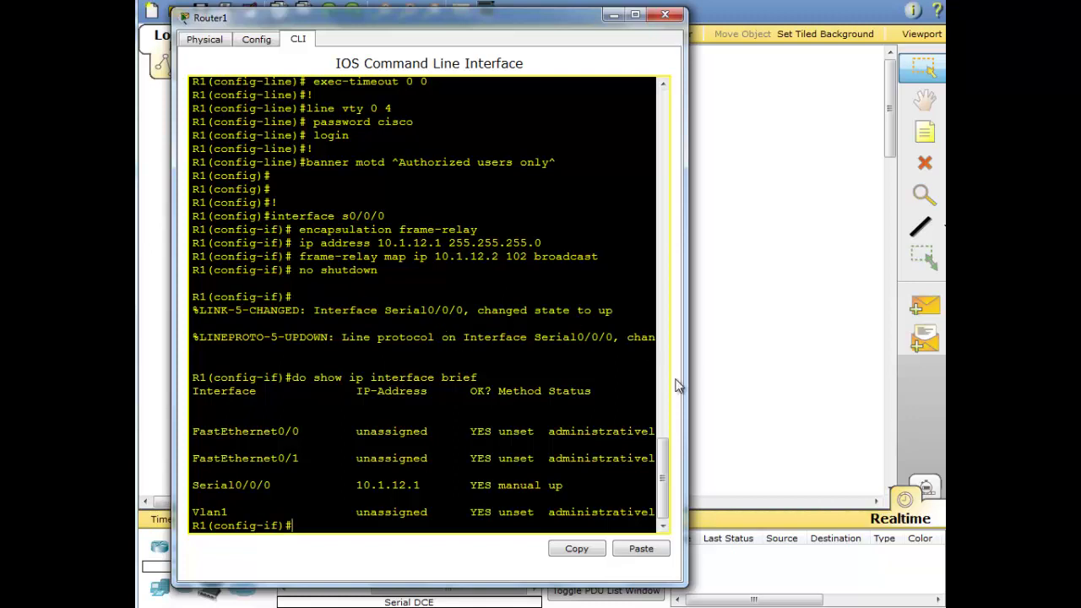
drag(684, 378, 889, 376)
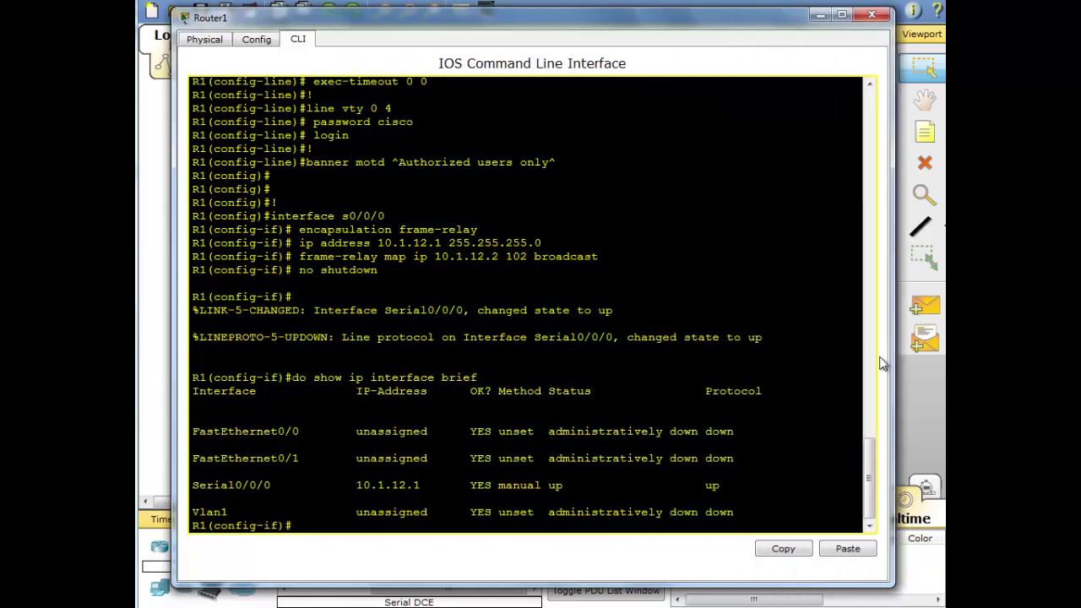
drag(543, 485, 580, 485)
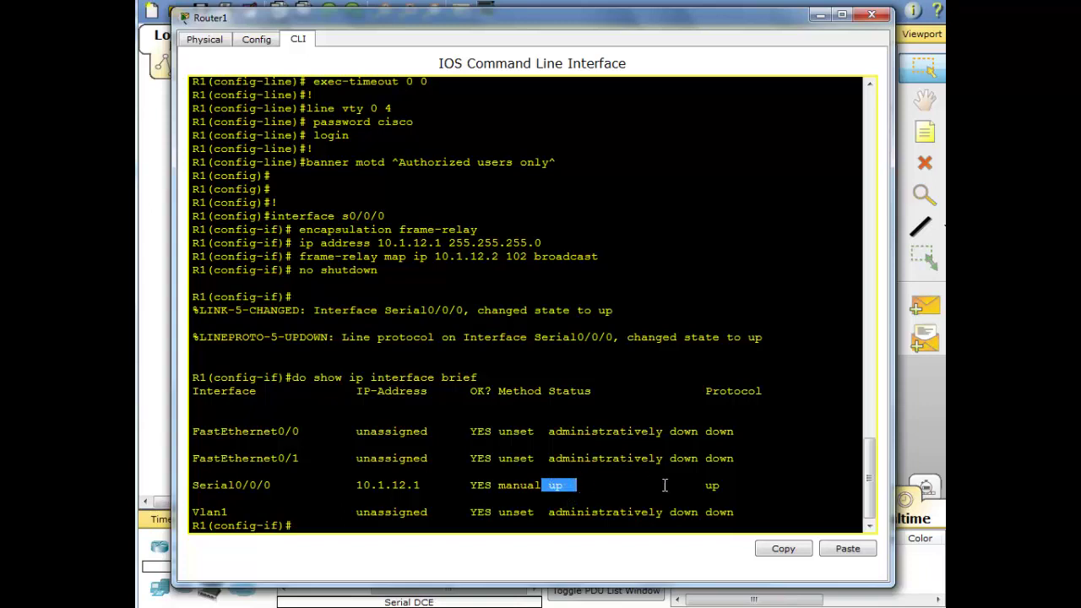
drag(691, 486, 730, 488)
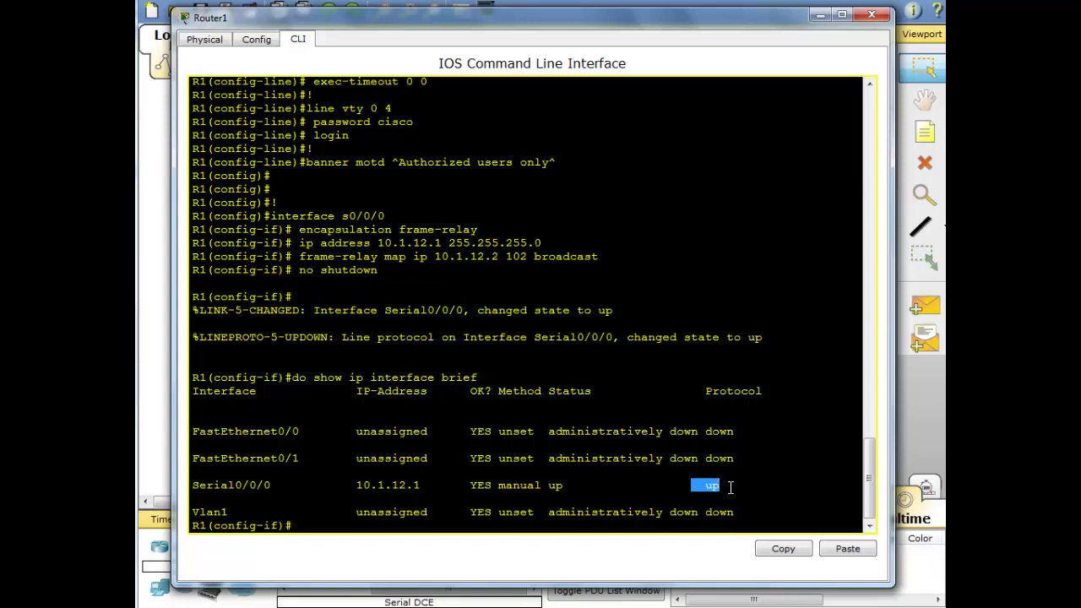
Step: Exit config mode with 'end', list 'show frame-relay ?' options, then run 'show frame-relay map'
text(end)
key(Return)
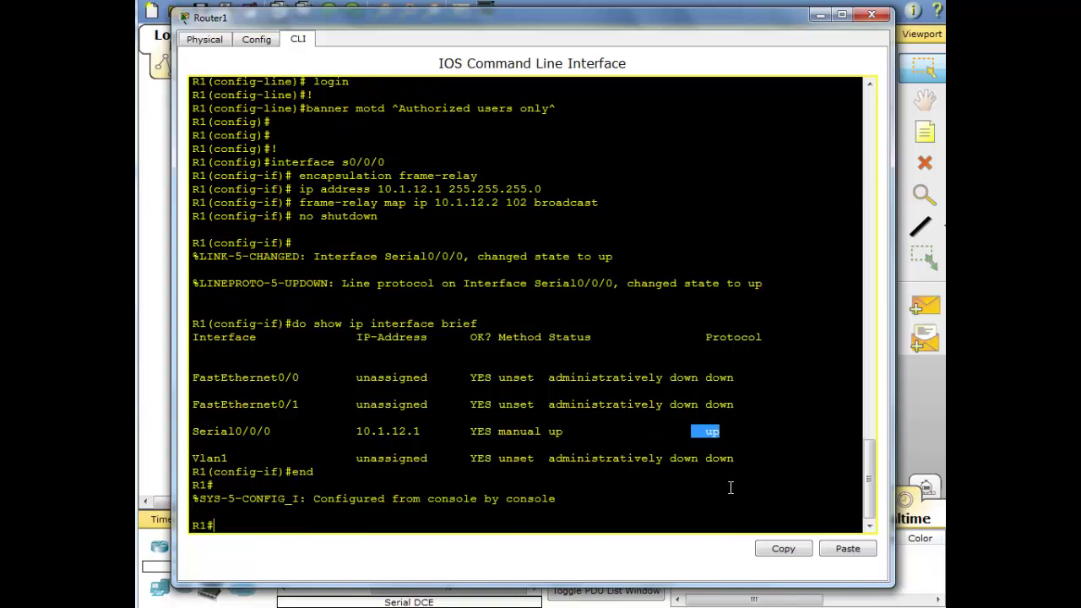
key(Return)
text(show frame)
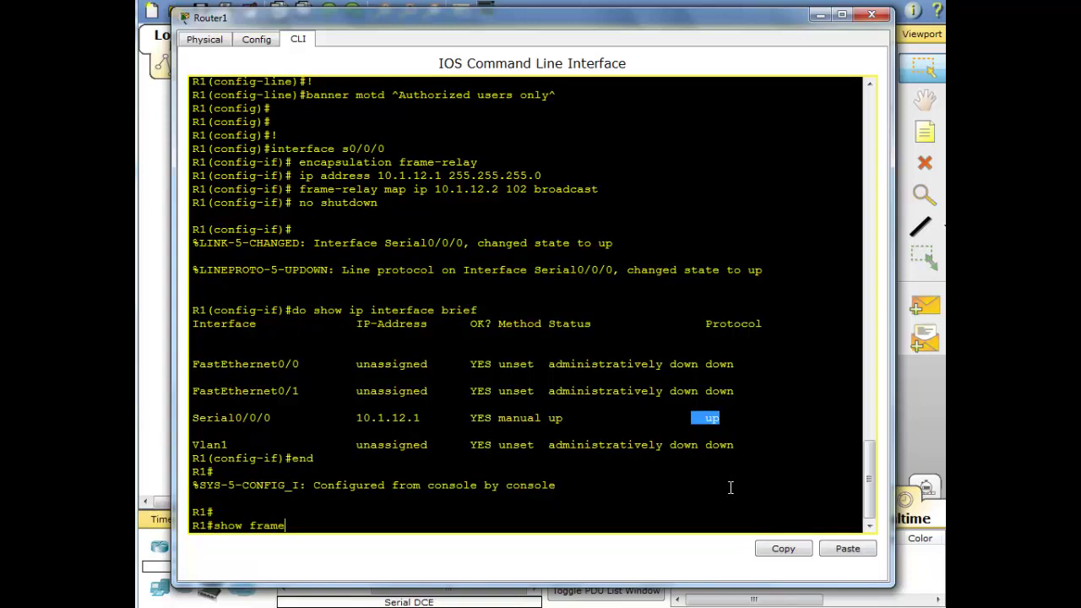
key(Tab)
text(?)
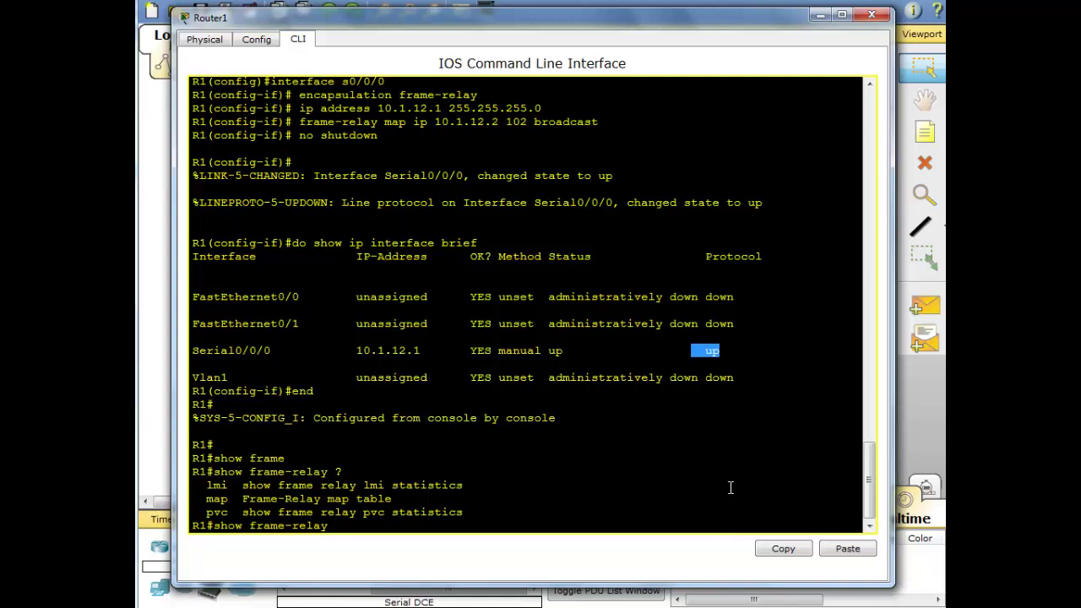
text(map)
key(Return)
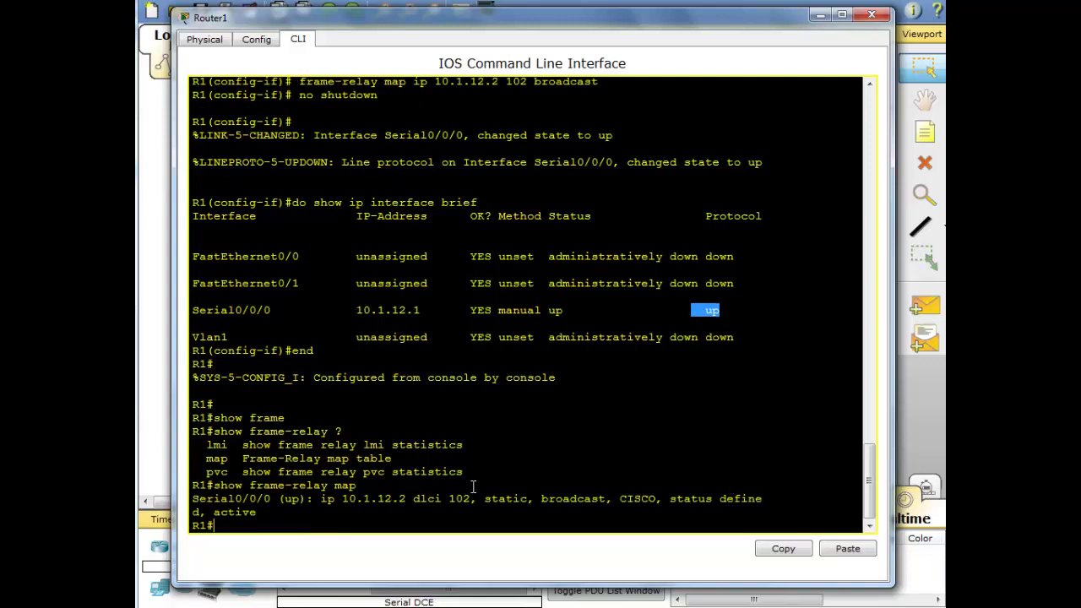
Step: Highlight the map entry's 10.1.12.2 address, DLCI 102, static, CISCO and active fields
drag(320, 499, 387, 499)
double_click(422, 499)
click(492, 499)
double_click(491, 499)
click(632, 503)
double_click(632, 503)
click(632, 513)
double_click(626, 500)
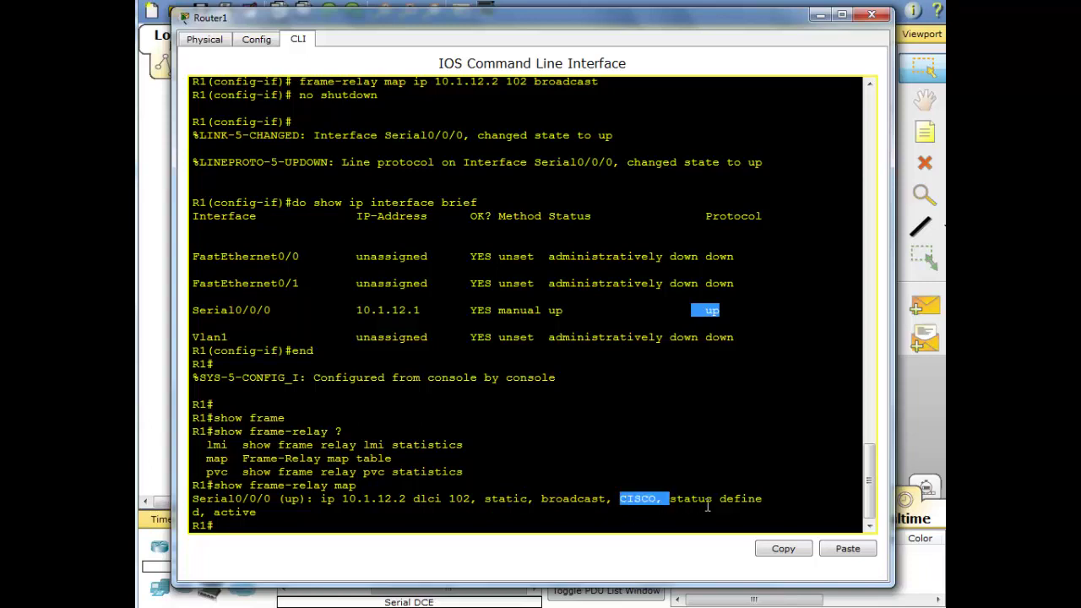
click(222, 513)
double_click(224, 513)
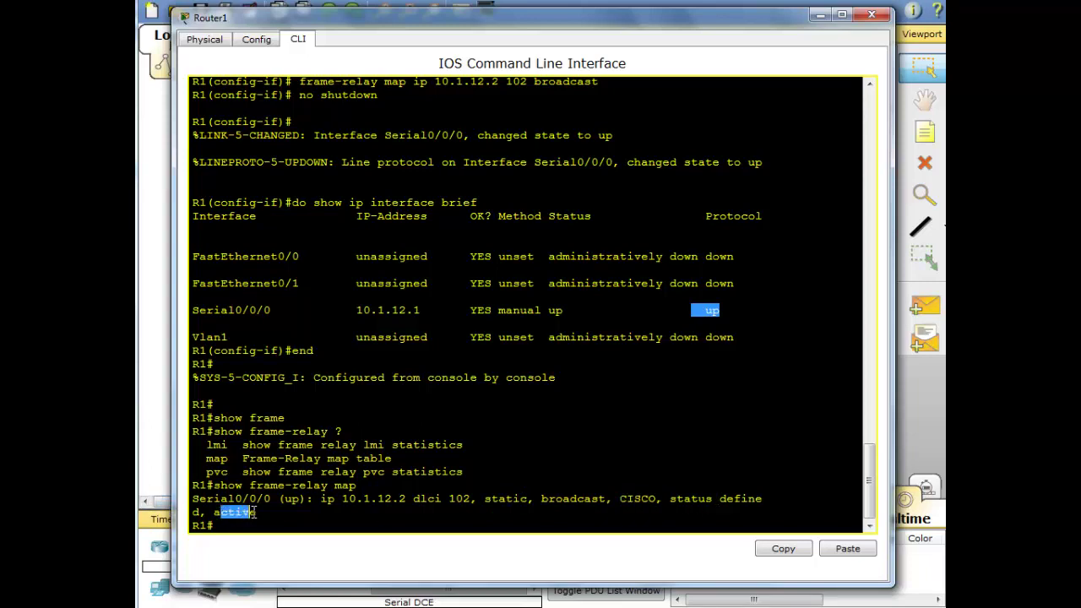
click(282, 518)
key(Return)
key(Return)
key(Return)
key(Return)
key(Return)
key(Return)
key(Return)
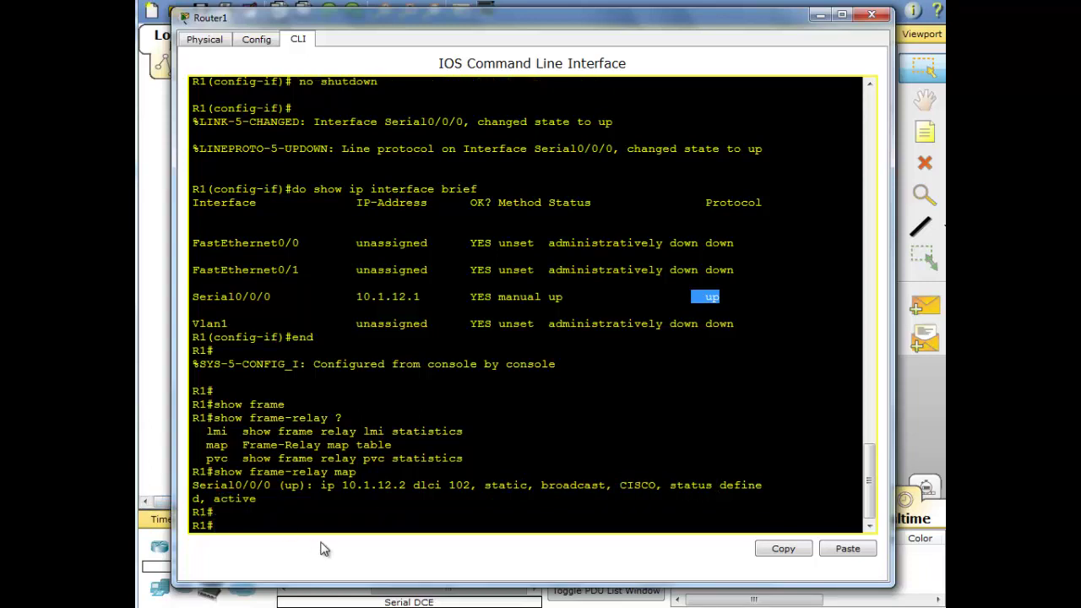
Step: Run 'show frame-relay lmi' on Router1 and highlight the invalid LMI counters and 19 status messages received
key(Up)
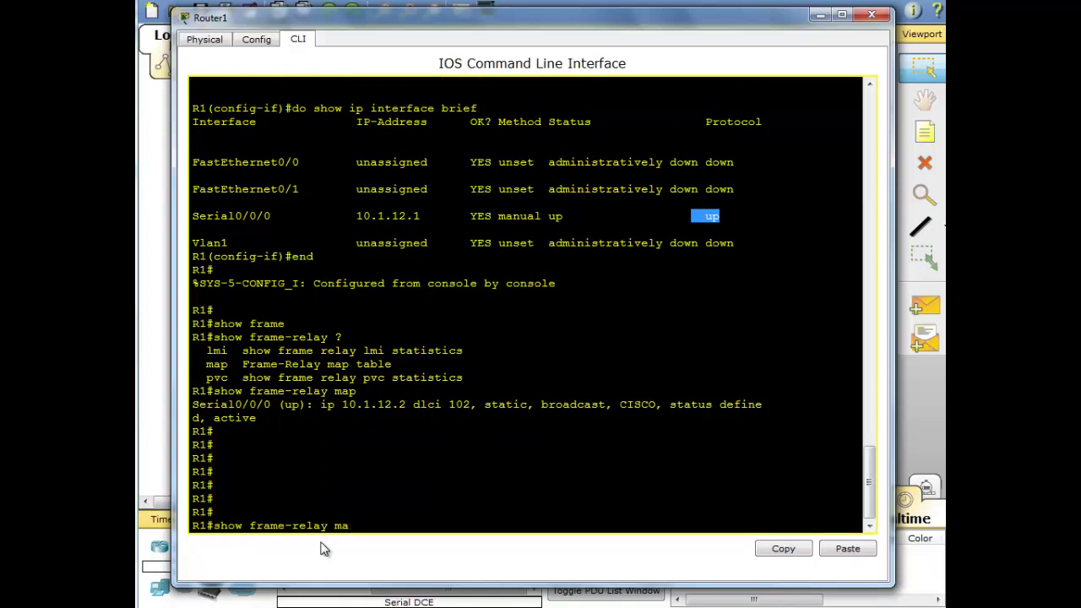
text(lmi)
key(Return)
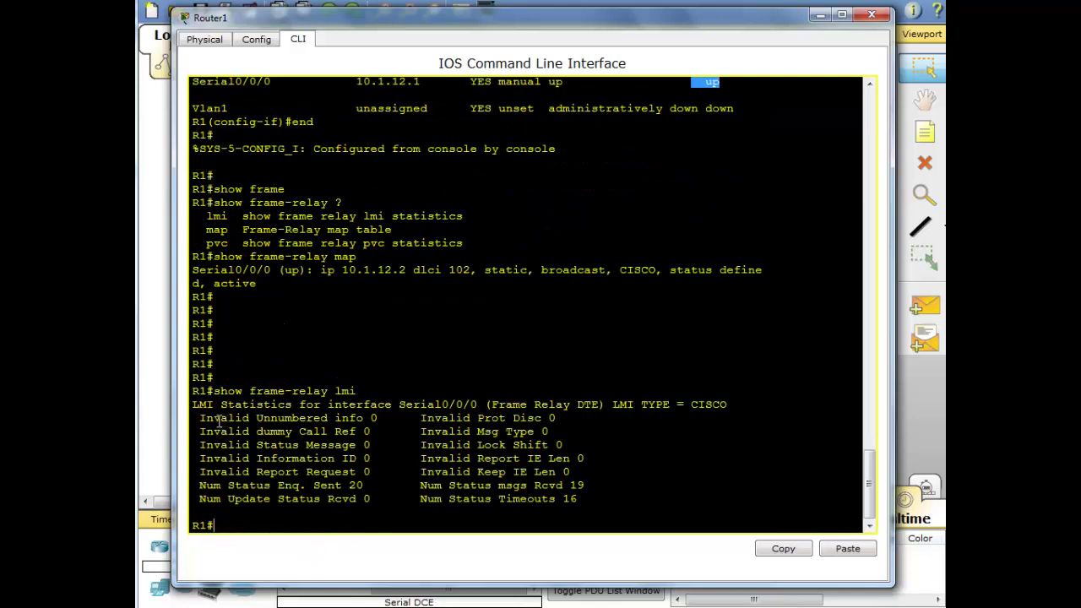
drag(217, 420, 200, 420)
drag(278, 425, 591, 472)
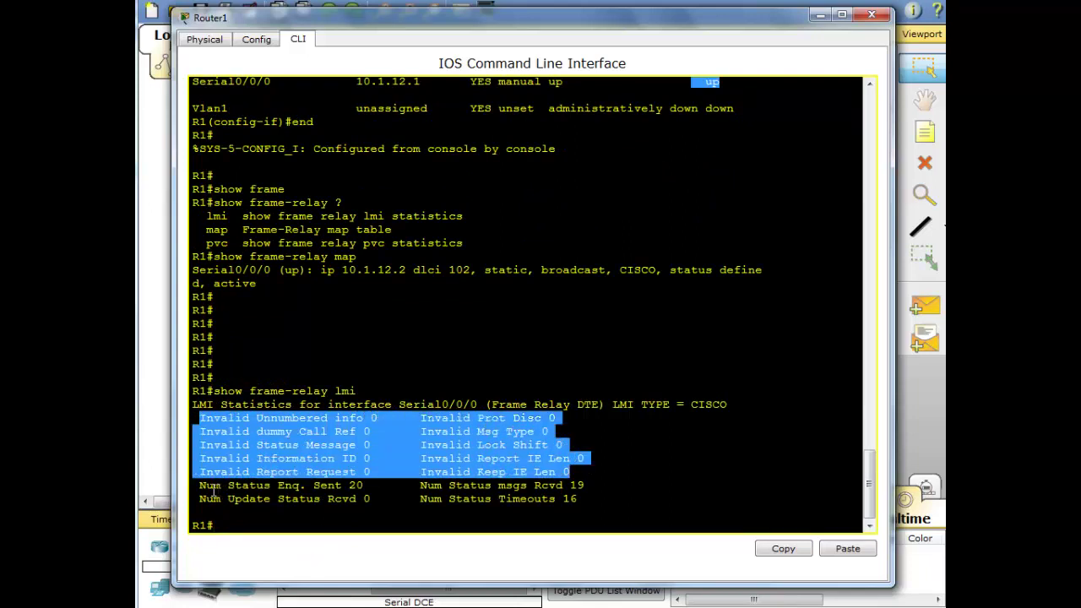
drag(214, 487, 511, 487)
click(623, 493)
click(527, 512)
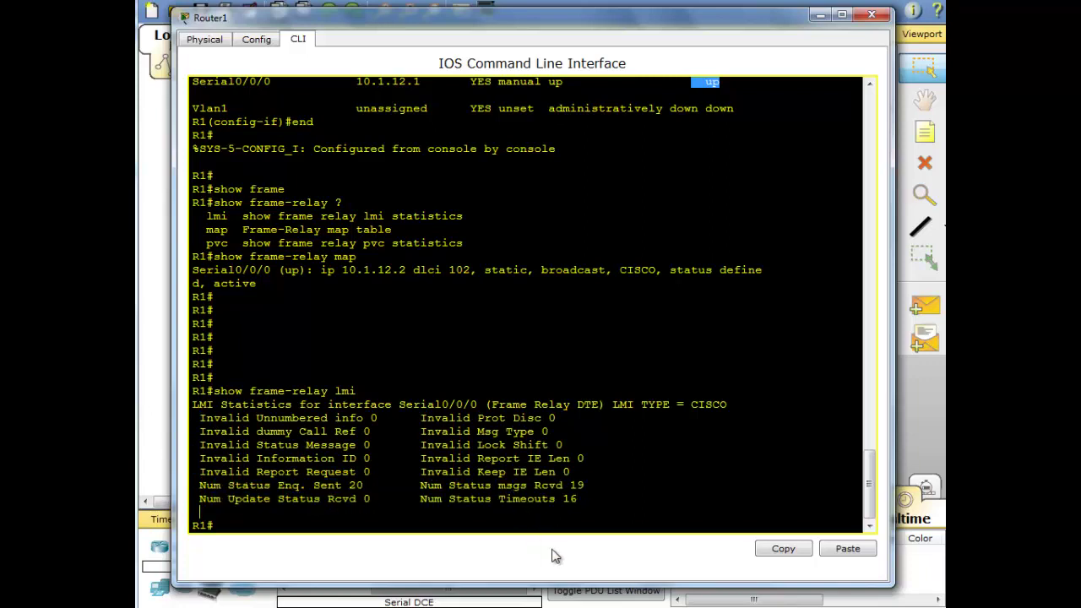
key(Return)
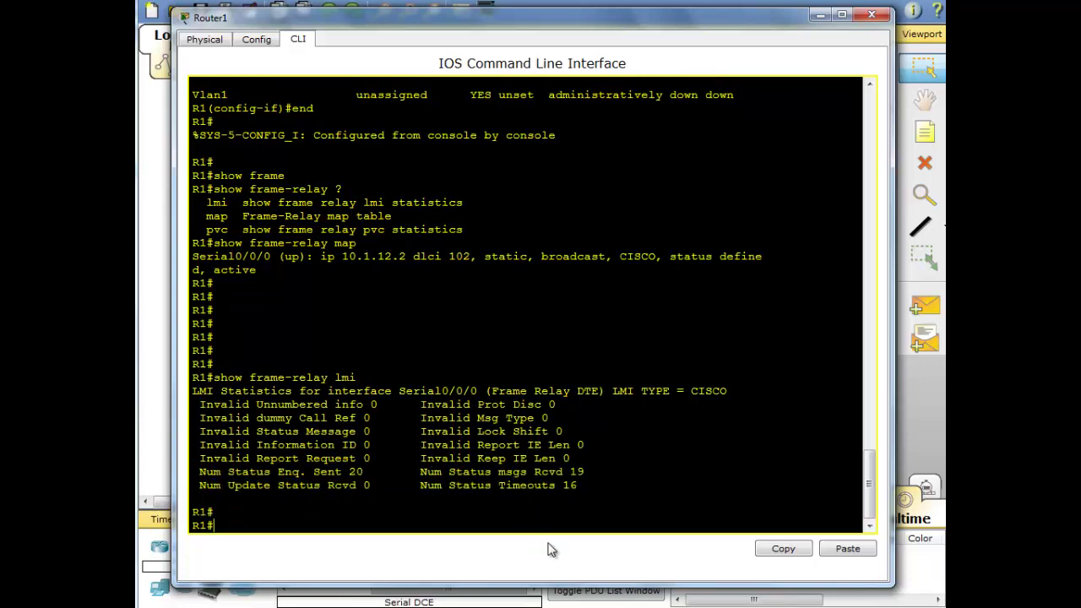
Step: Run 'show frame-relay pvc' and highlight DLCI 102, PVC STATUS = ACTIVE and BECN/FECN/DE counters
key(Return)
key(Up)
key(BackSpace)
key(BackSpace)
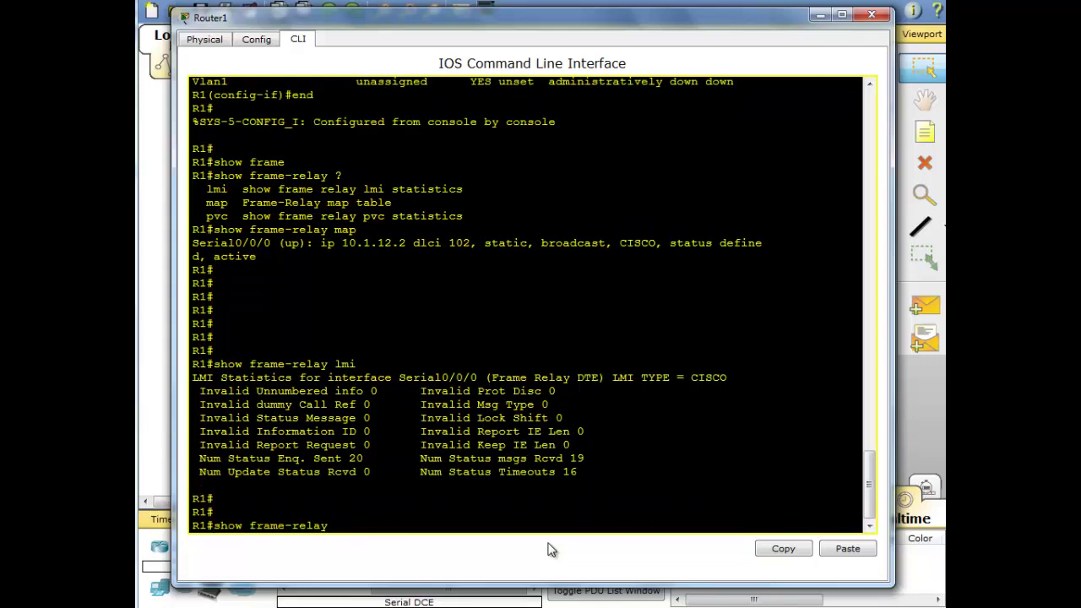
key(Return)
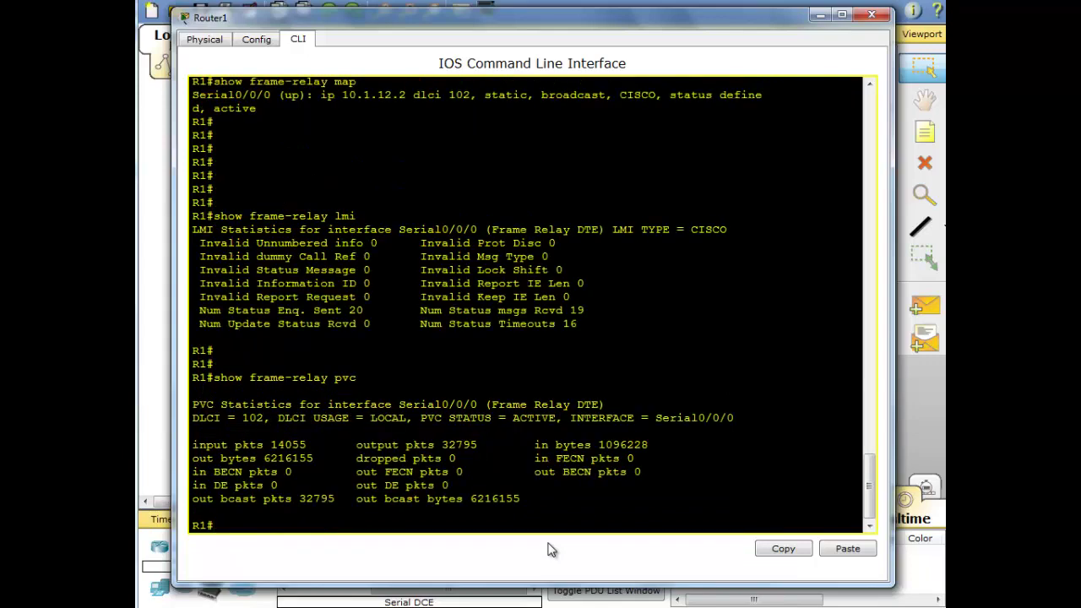
key(Return)
key(Return)
key(Return)
key(Return)
key(Return)
key(Return)
key(Return)
key(Return)
key(Return)
key(Return)
key(Return)
key(Return)
key(Return)
key(Return)
key(Return)
key(Return)
key(Return)
key(Return)
key(Return)
key(Return)
key(Up)
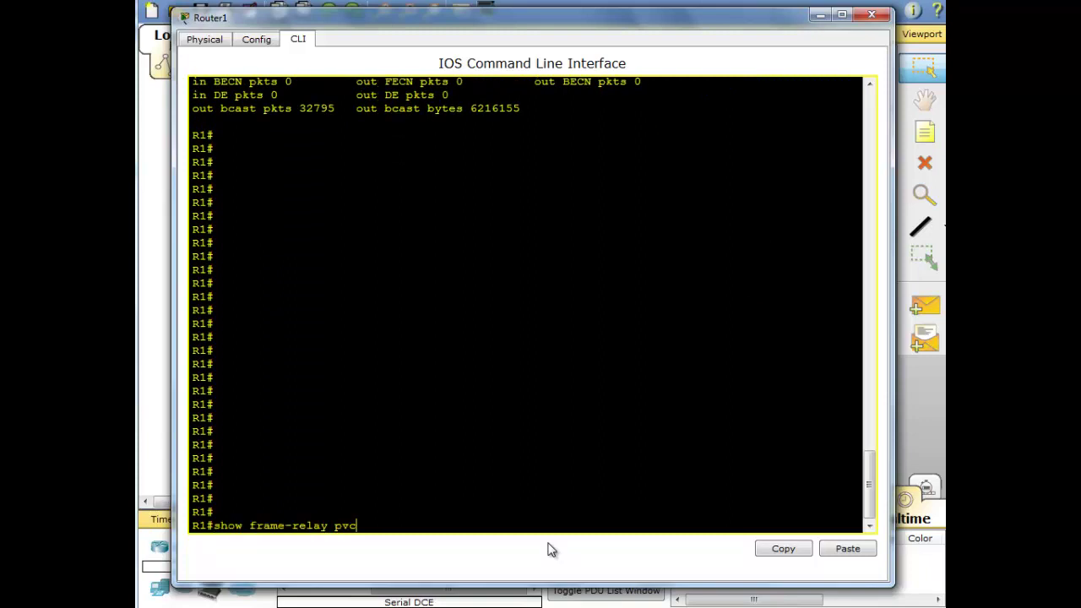
key(Return)
key(Return)
key(Return)
key(Return)
key(Return)
key(Return)
key(Return)
key(Return)
key(Return)
key(Return)
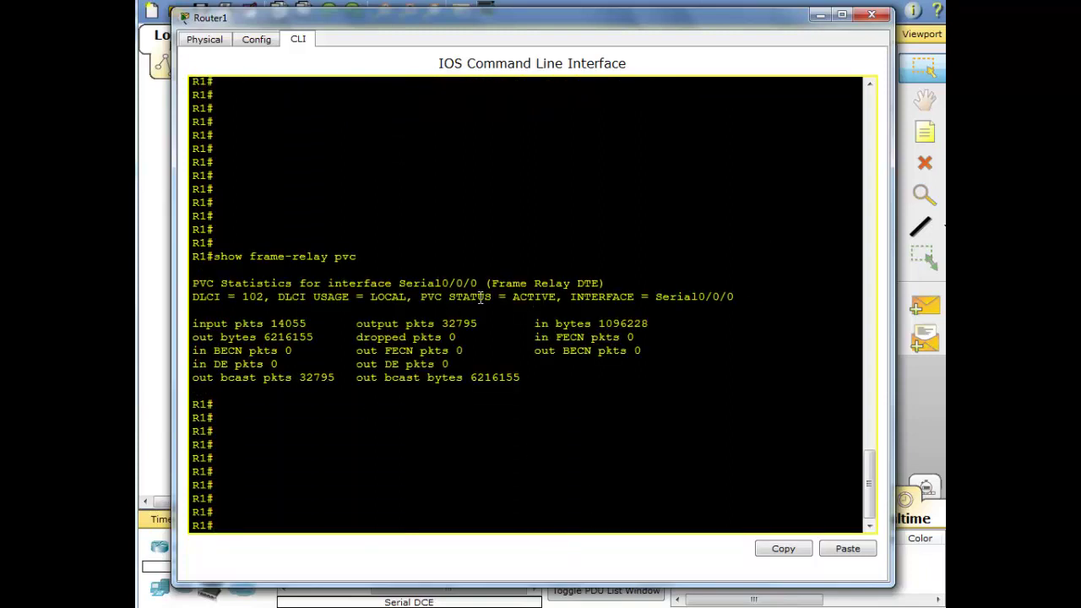
drag(421, 297, 529, 297)
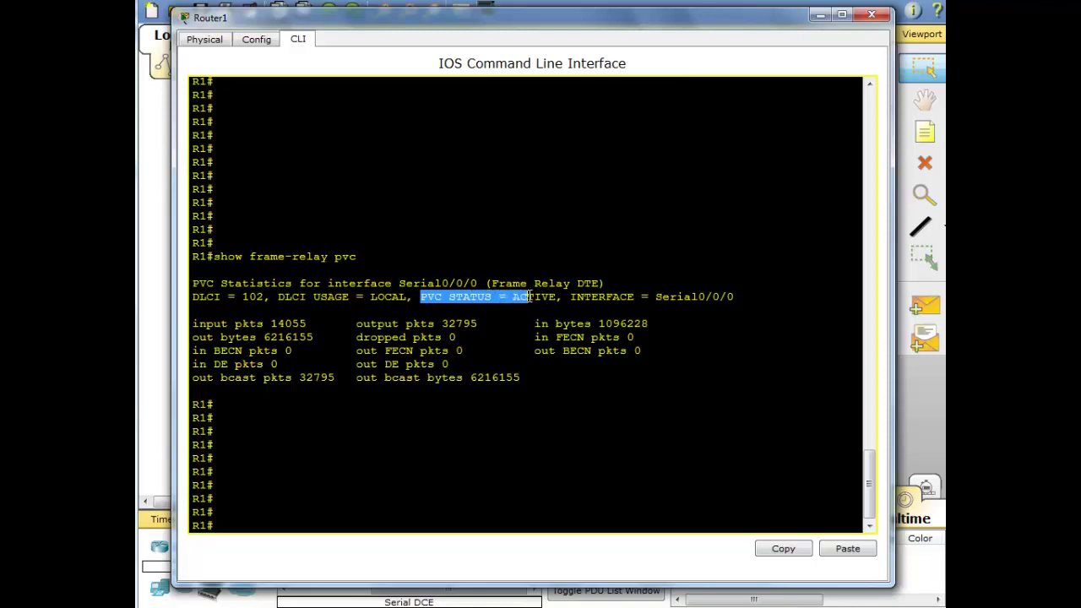
drag(199, 297, 301, 296)
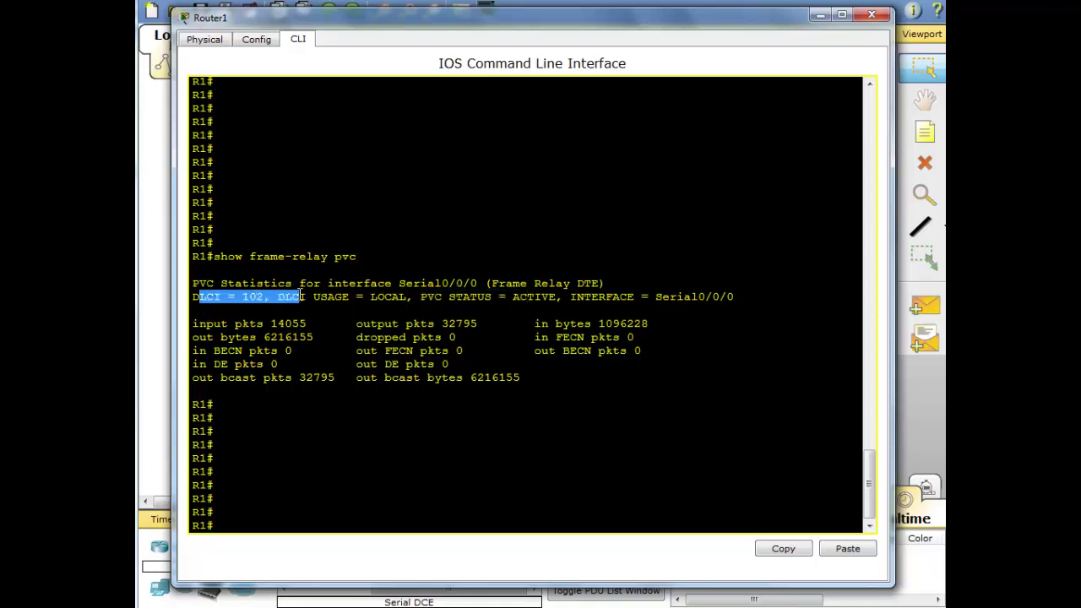
drag(237, 355, 666, 367)
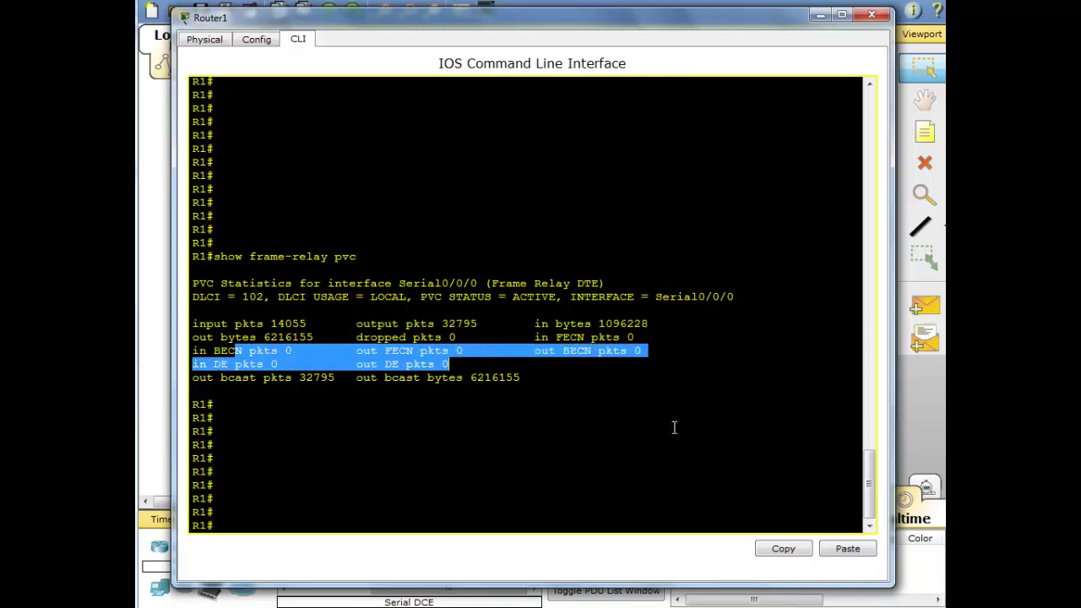
click(468, 510)
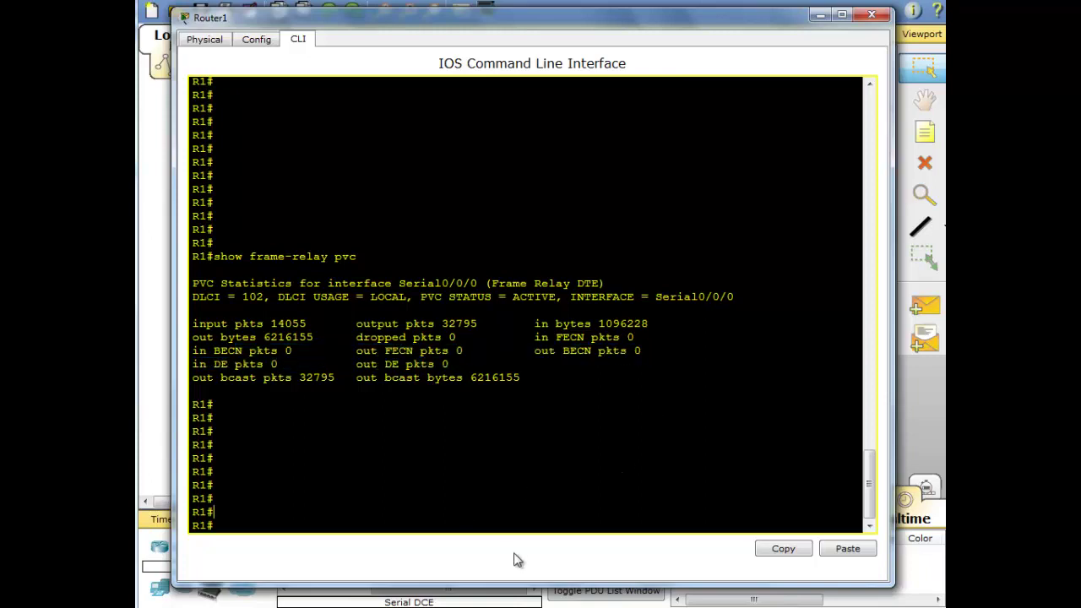
Step: Ping 10.1.12.2 from Router1, fixing the double-dot typo, for 5/5 success, then return to the topology
text(ping 10.1.12..2)
key(Return)
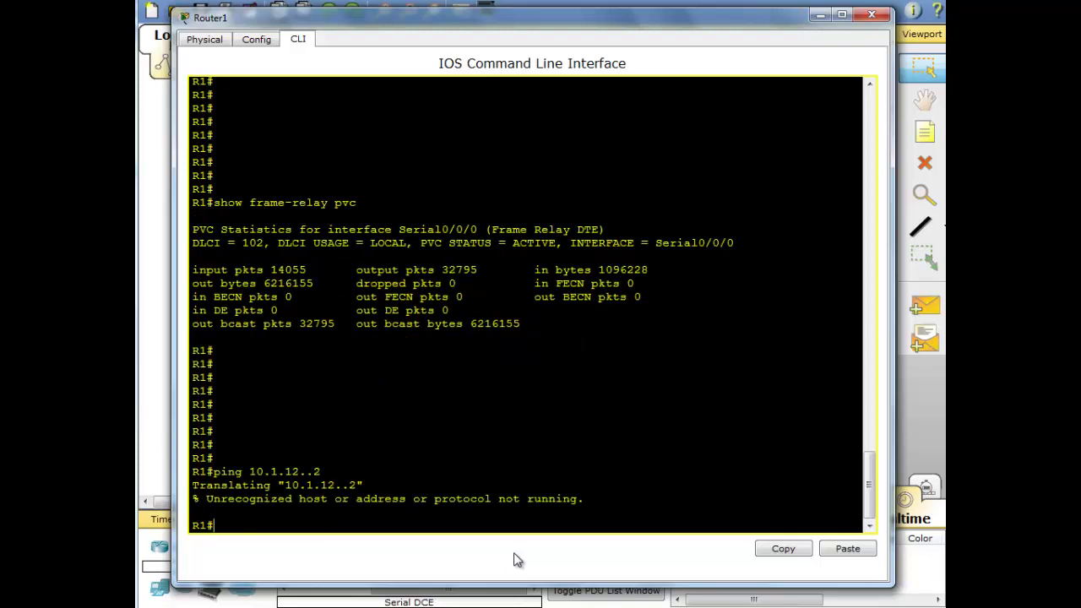
key(Up)
key(Left)
key(BackSpace)
key(Return)
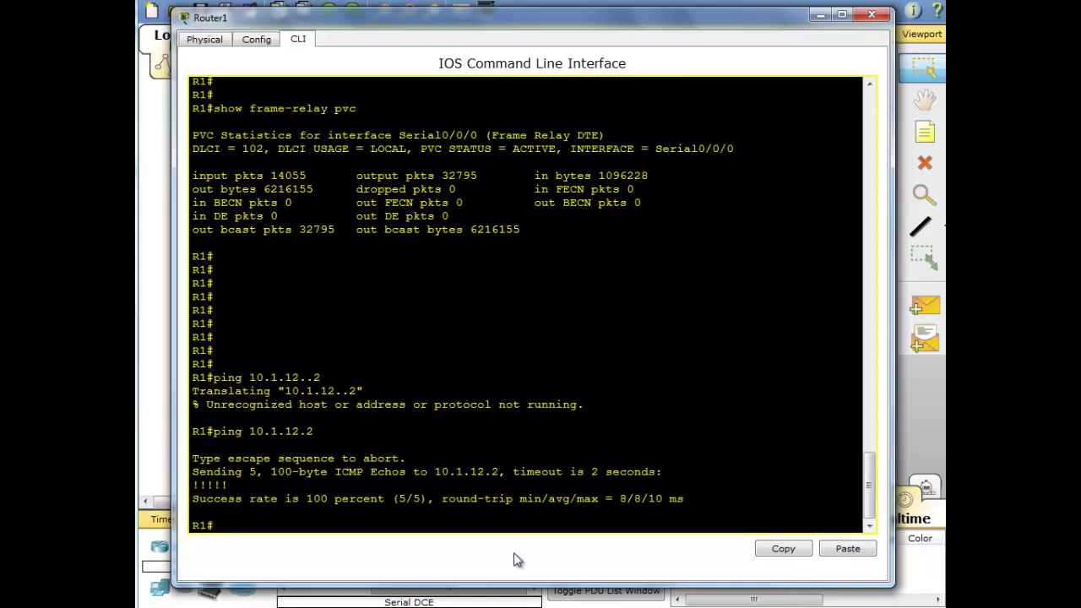
click(162, 316)
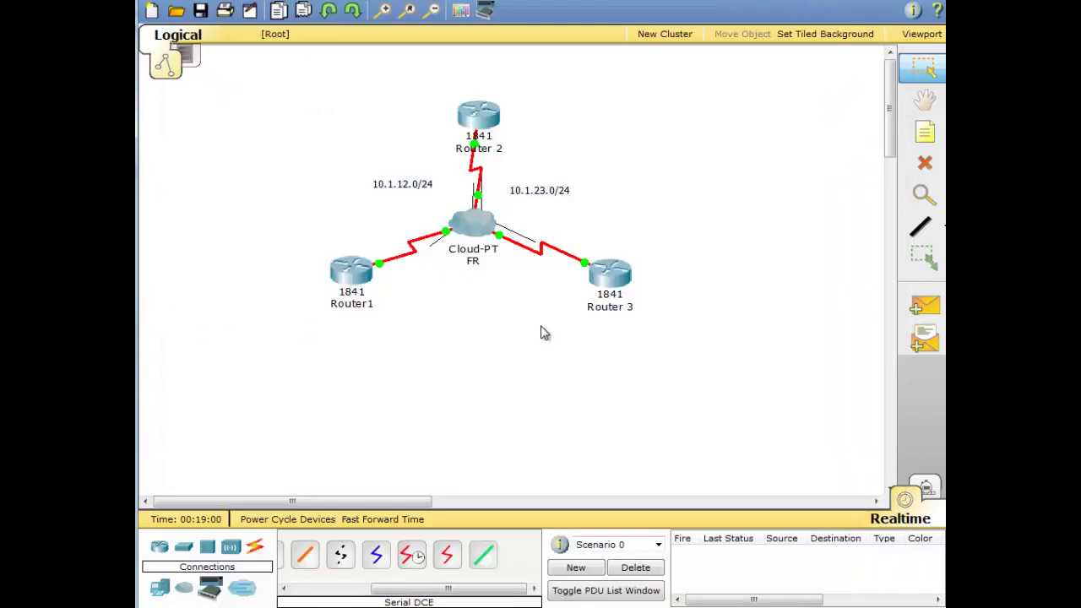
Step: On Router 3, exit config mode and run 'show ip int brief', confirming Serial0/0/0 is up
click(617, 285)
text(e)
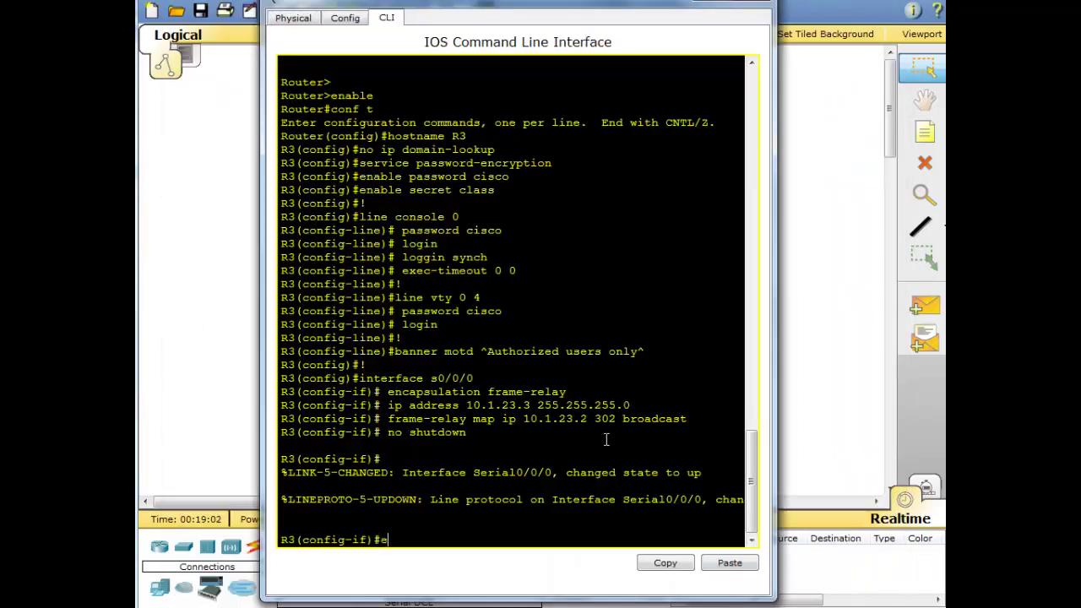
text(nd)
key(Return)
key(Return)
key(Return)
key(Return)
key(Return)
key(Return)
key(Return)
key(Return)
key(Return)
key(Return)
key(Return)
key(Return)
key(Return)
key(Return)
key(Return)
text(sh)
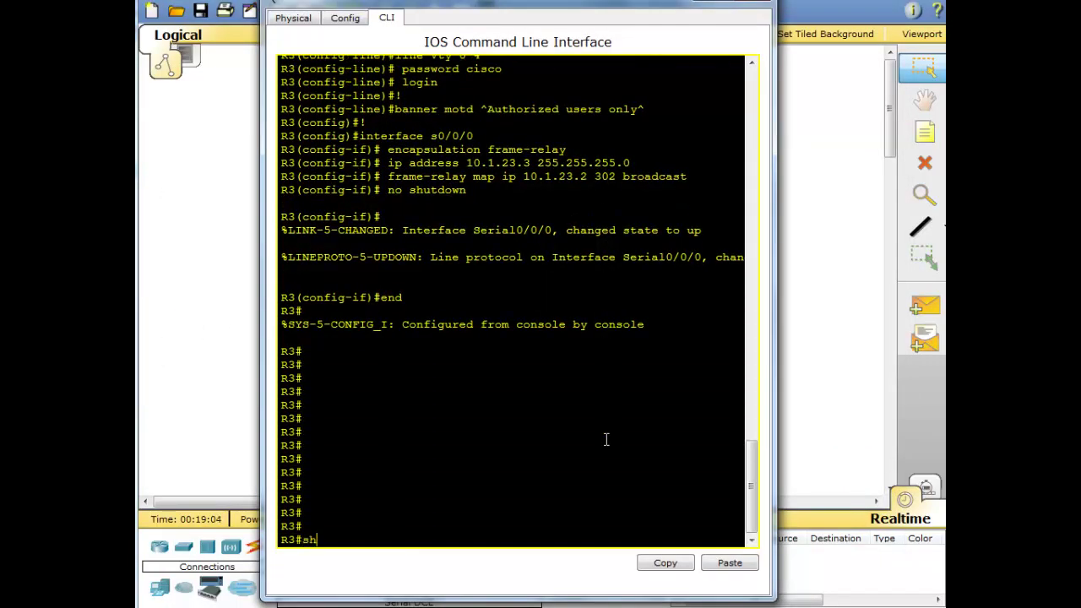
text(ow ip int brief)
key(Return)
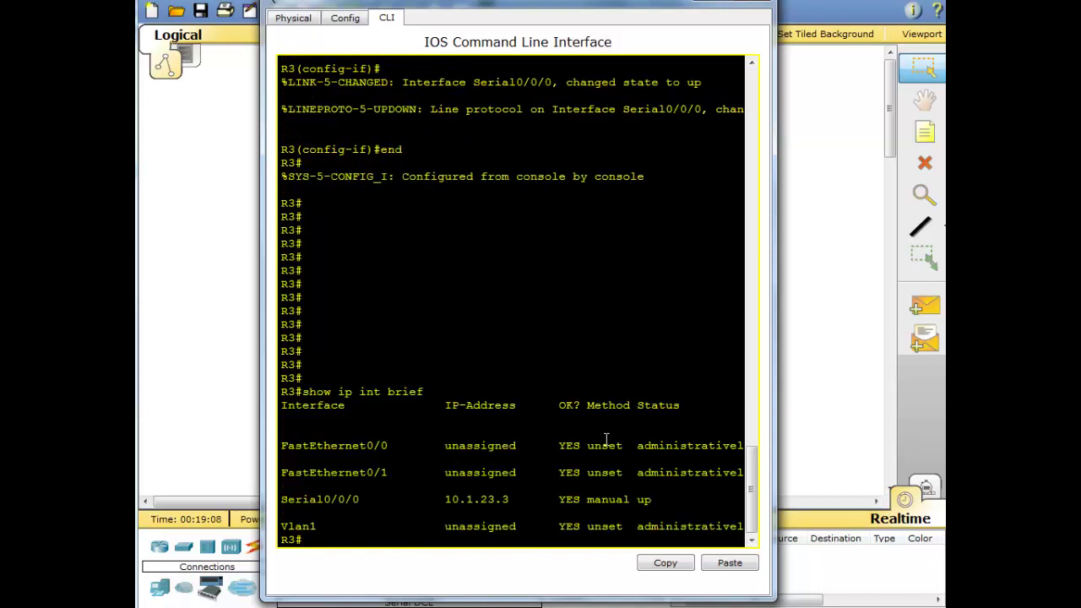
drag(772, 414, 940, 392)
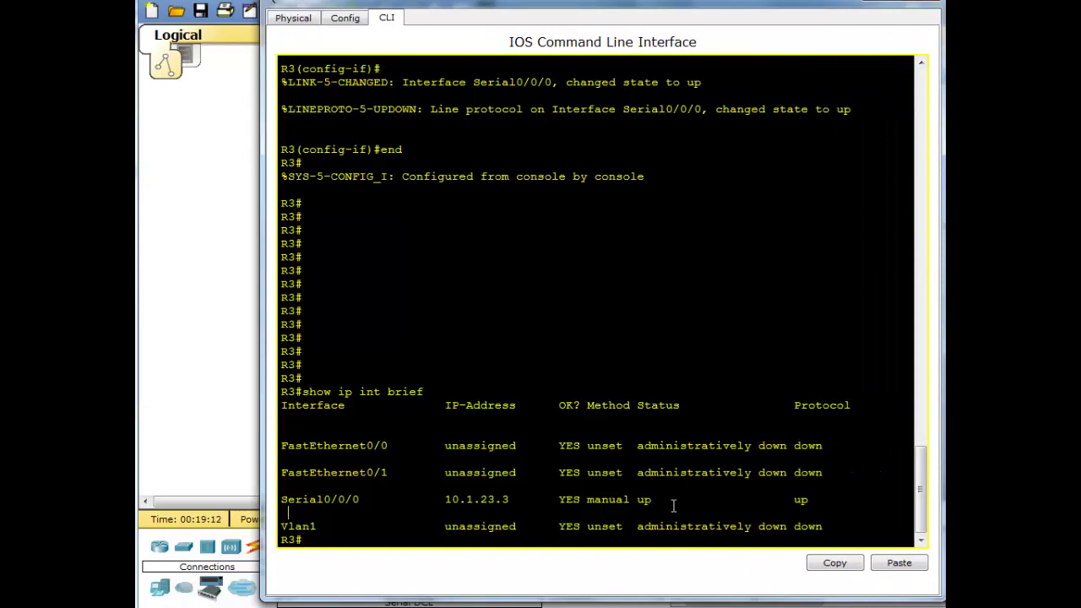
drag(816, 499, 737, 500)
key(Return)
key(Return)
key(Return)
key(Return)
key(Return)
key(Return)
key(Return)
key(Return)
key(Return)
key(Return)
key(Return)
key(Return)
key(Return)
key(Return)
Step: Run 'show frame-relay lmi' and 'show frame-relay pvc', highlighting DLCI 302 with PVC STATUS = ACTIVE
text(show)
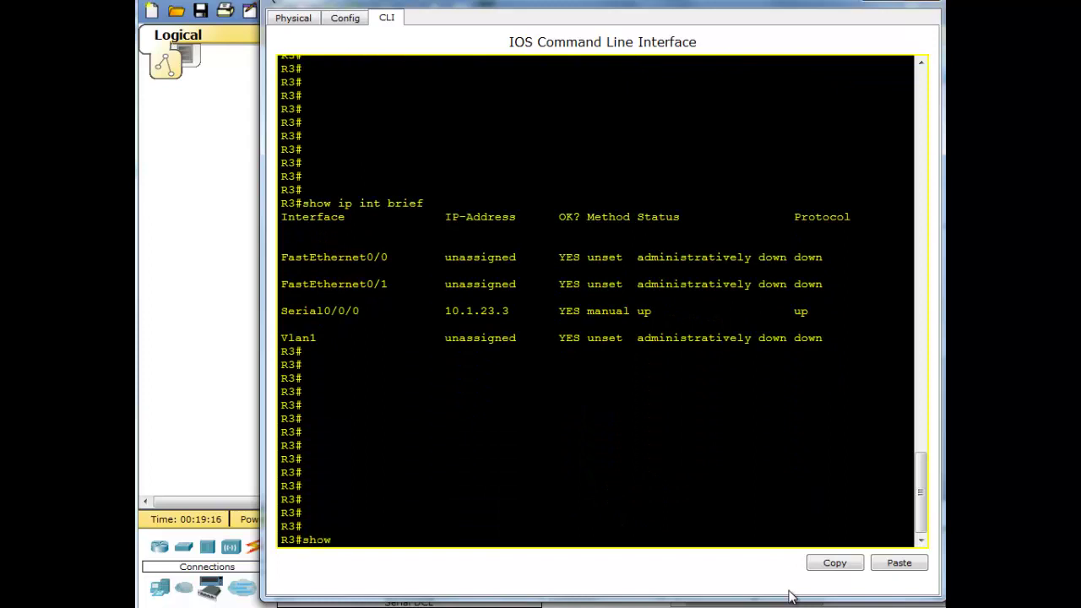
text( fram)
key(Tab)
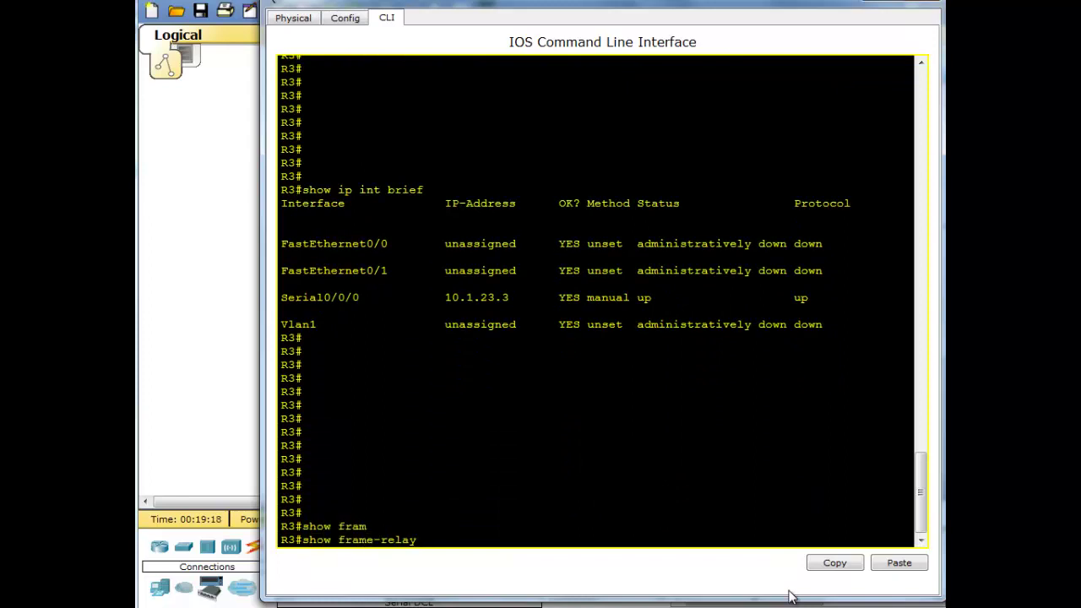
text(lmi)
key(Return)
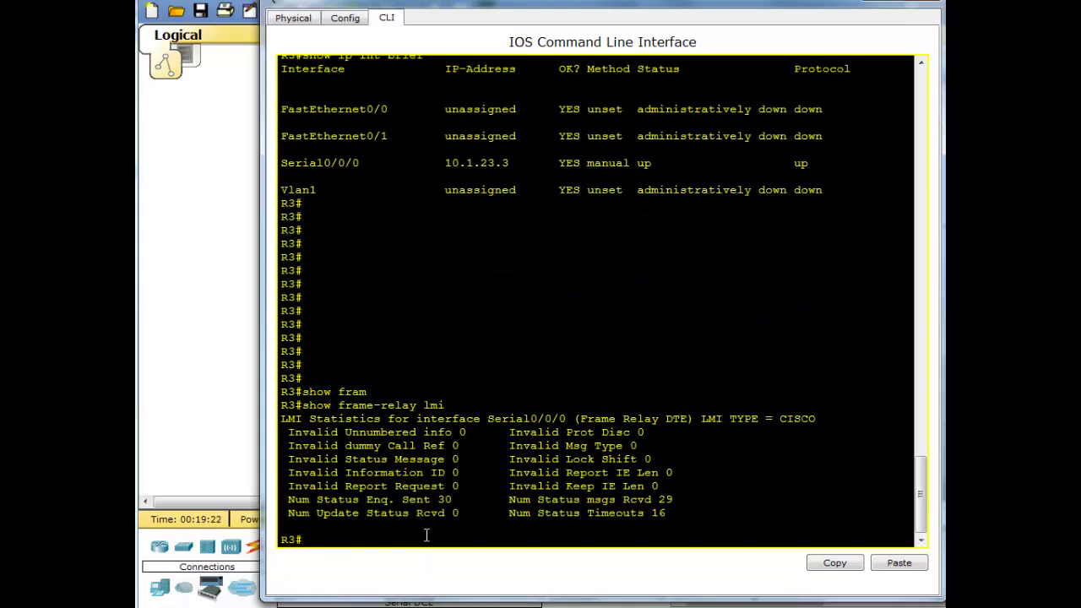
key(Return)
key(Return)
key(Return)
key(Return)
key(Return)
key(Return)
key(Return)
key(Return)
key(Return)
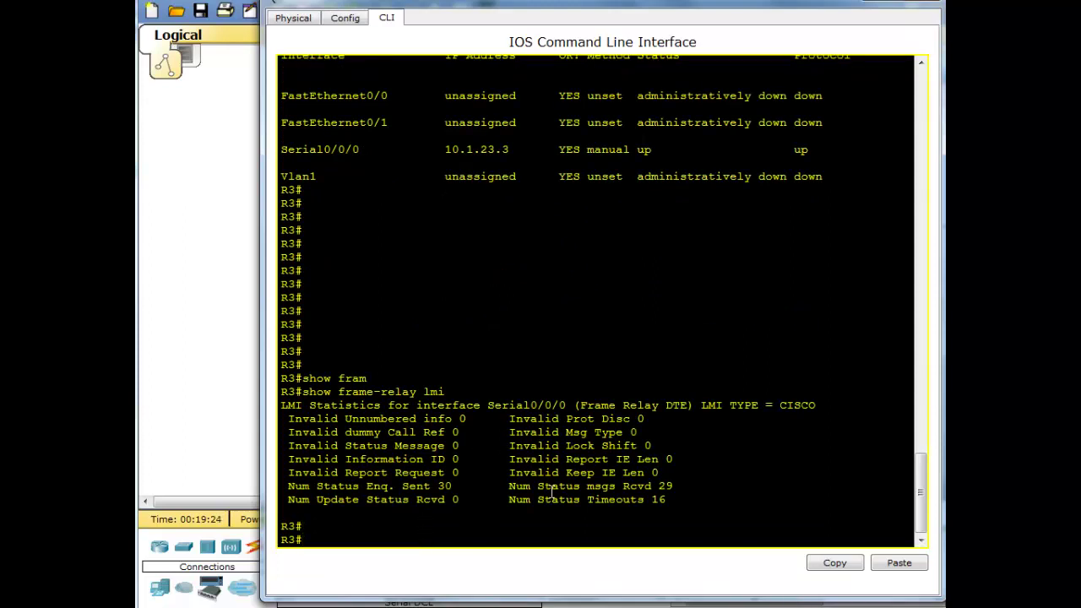
key(Up)
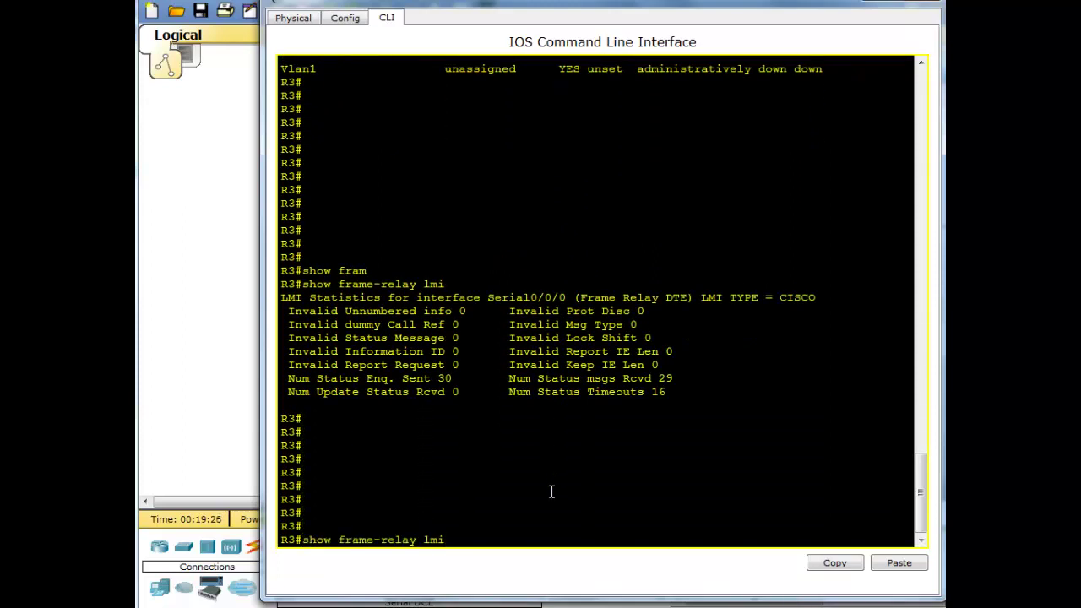
key(BackSpace)
key(BackSpace)
key(BackSpace)
text(pvc)
key(Return)
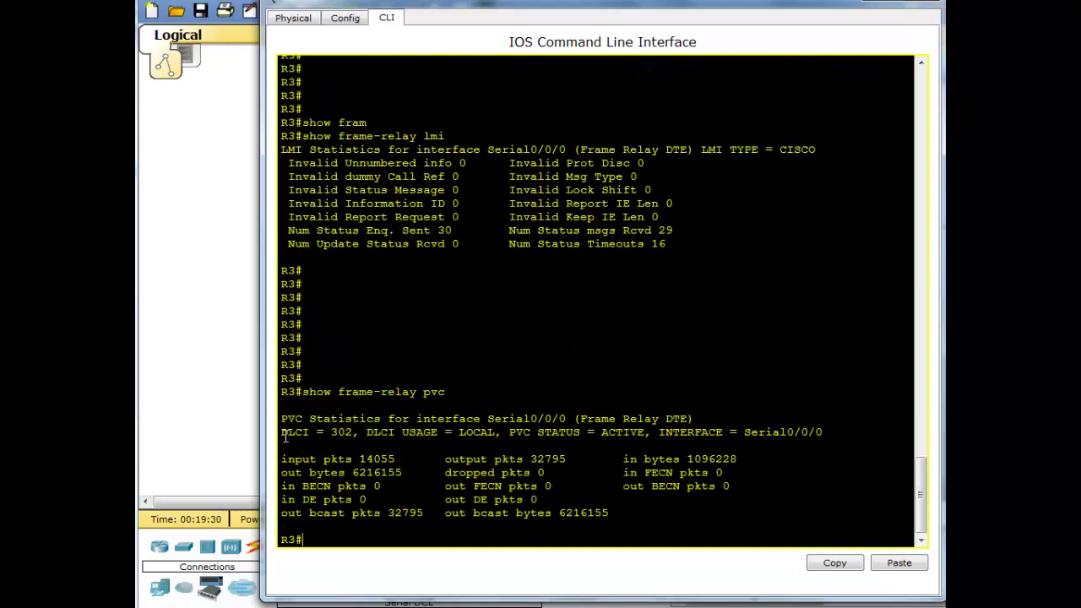
drag(283, 432, 341, 432)
drag(505, 431, 635, 429)
click(456, 545)
Step: Run 'show frame-relay map' and highlight static, CISCO and the 10.1.23 mapped address
key(Return)
key(Return)
key(Return)
key(Return)
key(Return)
key(Return)
key(Return)
key(Return)
key(Return)
key(Return)
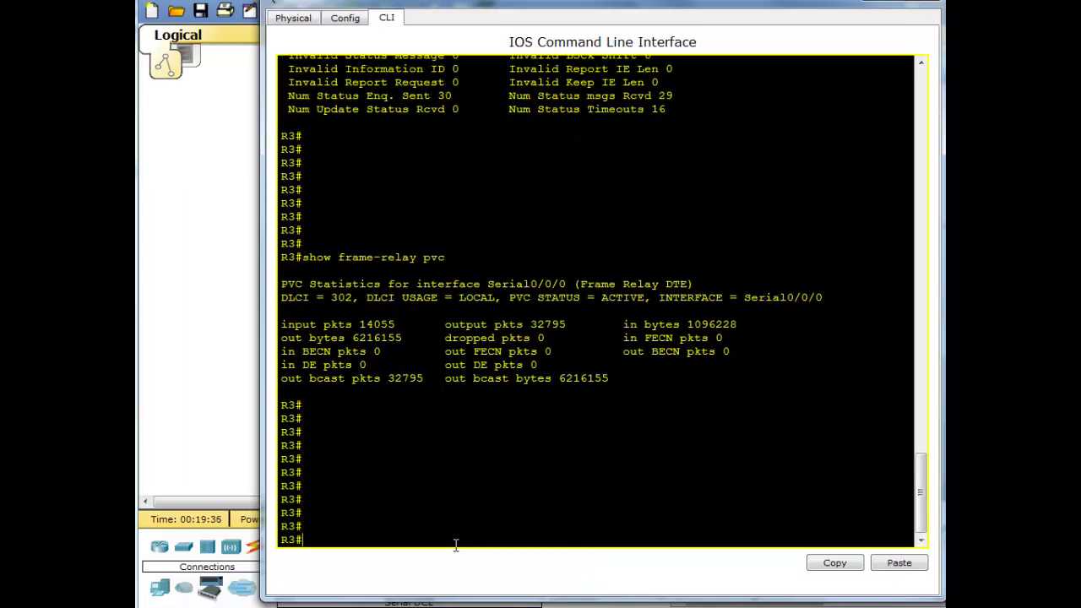
key(Up)
key(BackSpace)
key(BackSpace)
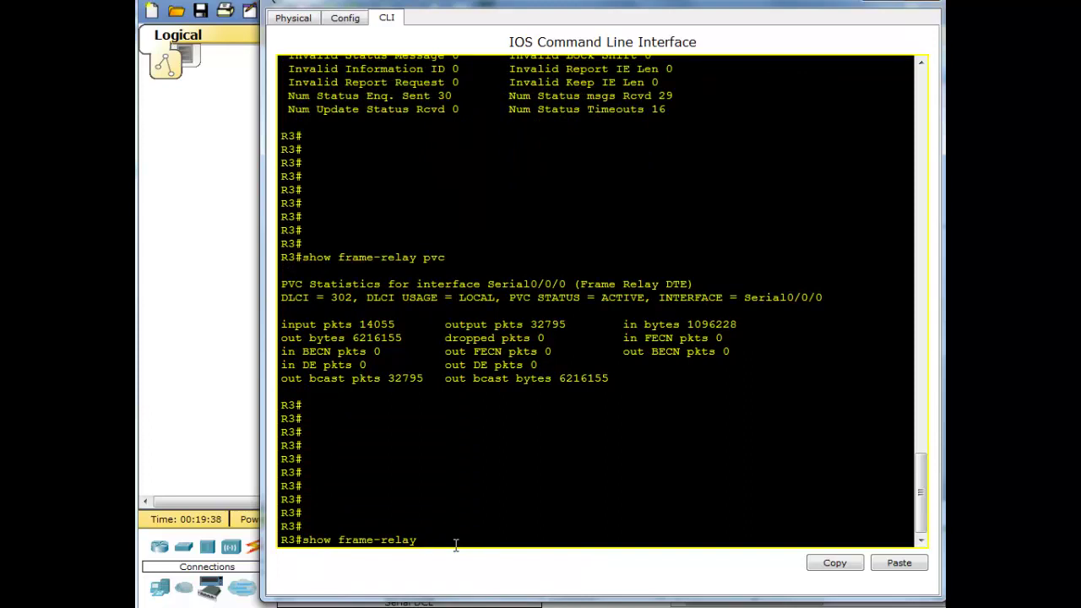
text(map)
key(Return)
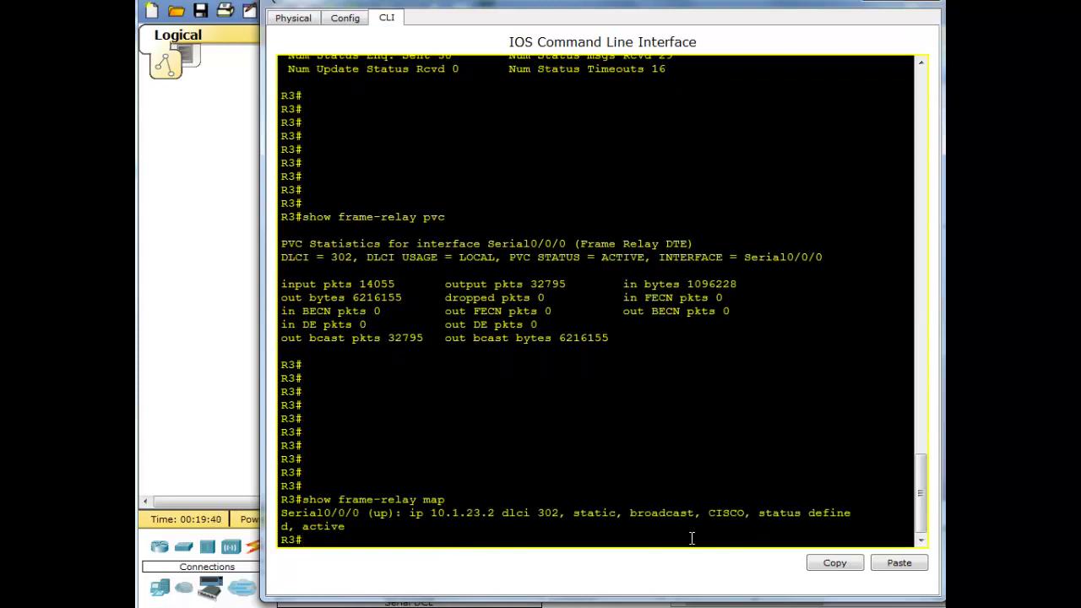
double_click(603, 513)
click(722, 513)
double_click(718, 513)
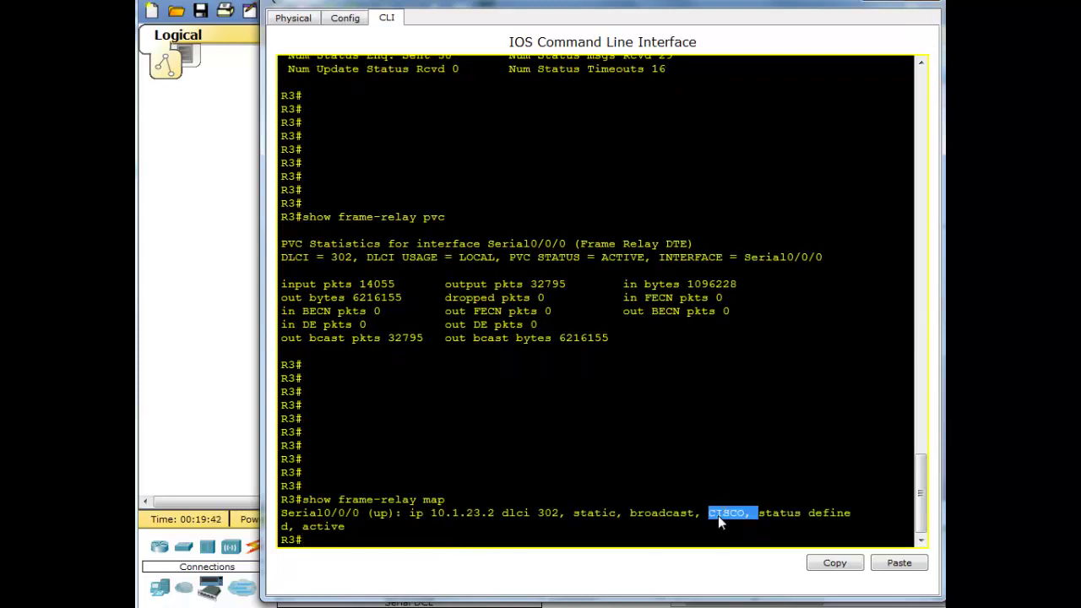
click(425, 511)
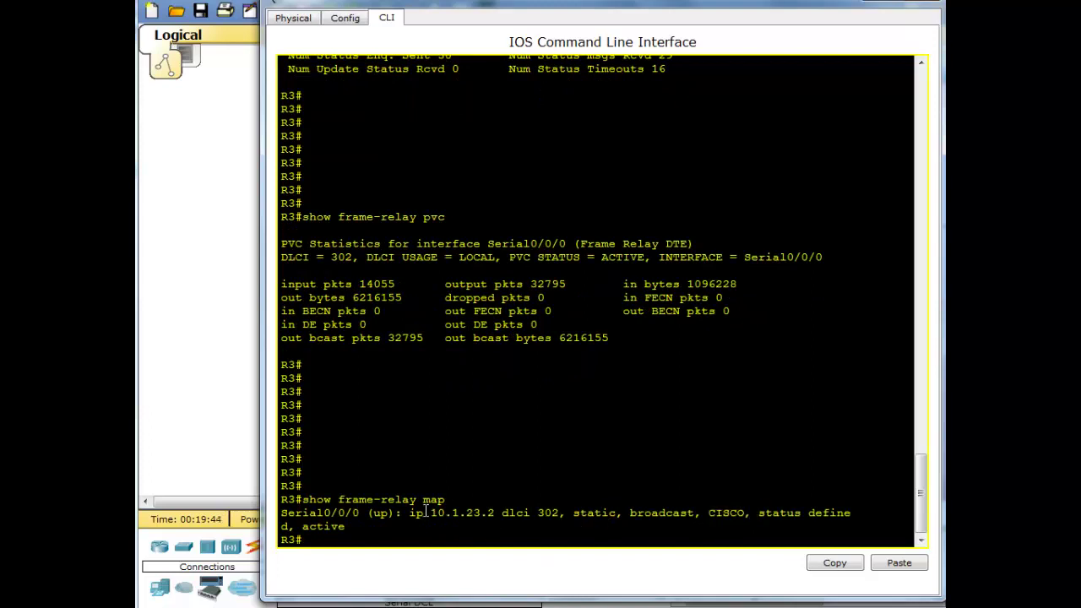
drag(443, 513, 477, 513)
click(509, 531)
Step: Ping 10.1.23.2 from Router 3 with 100 percent success and return to the topology
key(Return)
key(Return)
key(Return)
key(Return)
key(Return)
key(Return)
key(Return)
key(Return)
key(Return)
key(Return)
key(Return)
key(Return)
key(Return)
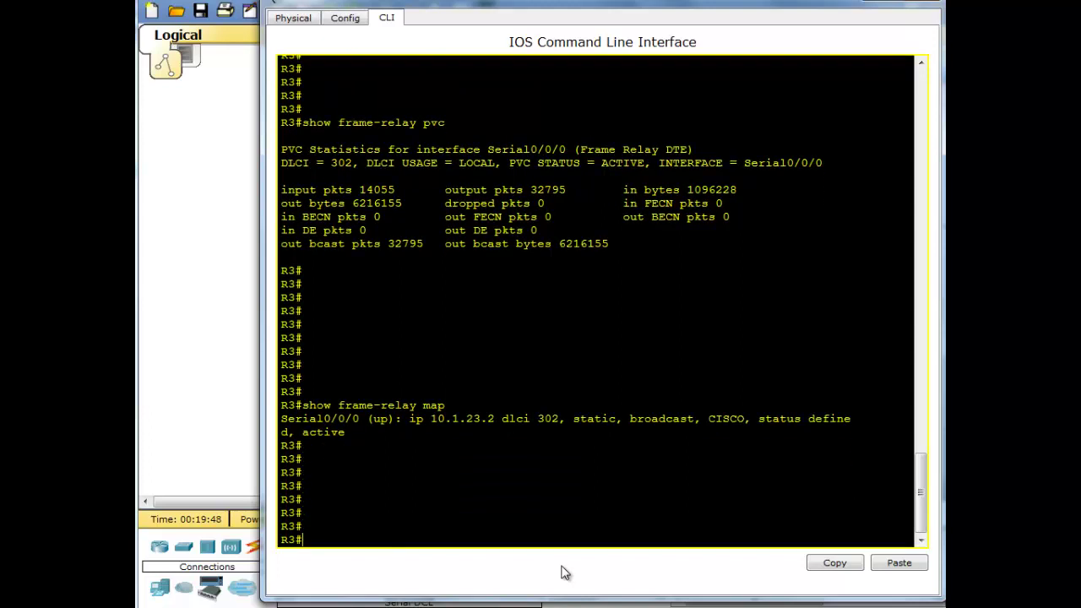
text(ping 1)
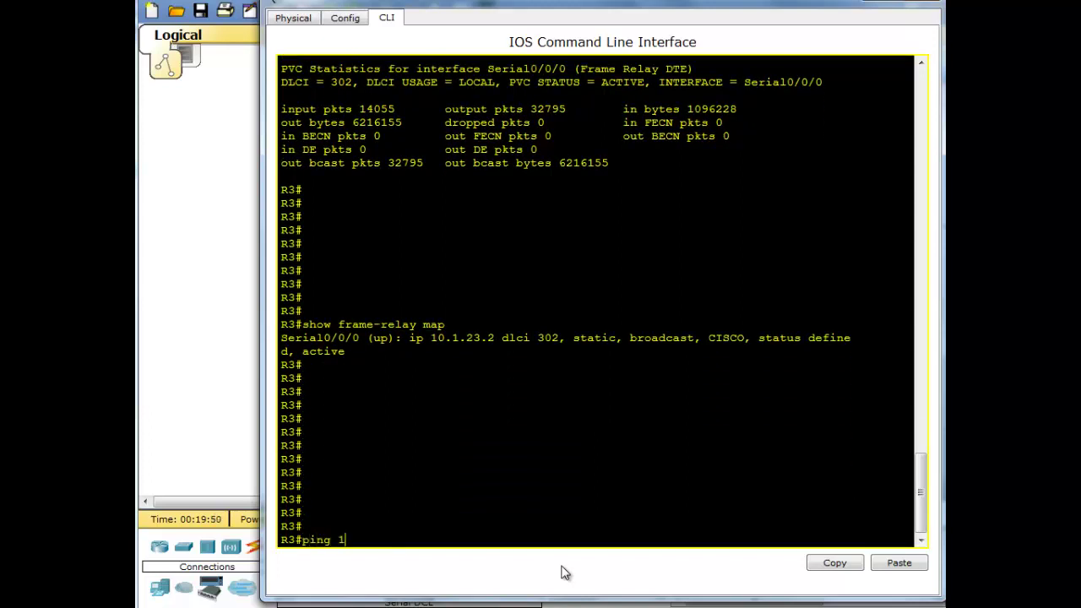
text(0.1.23.2)
key(Return)
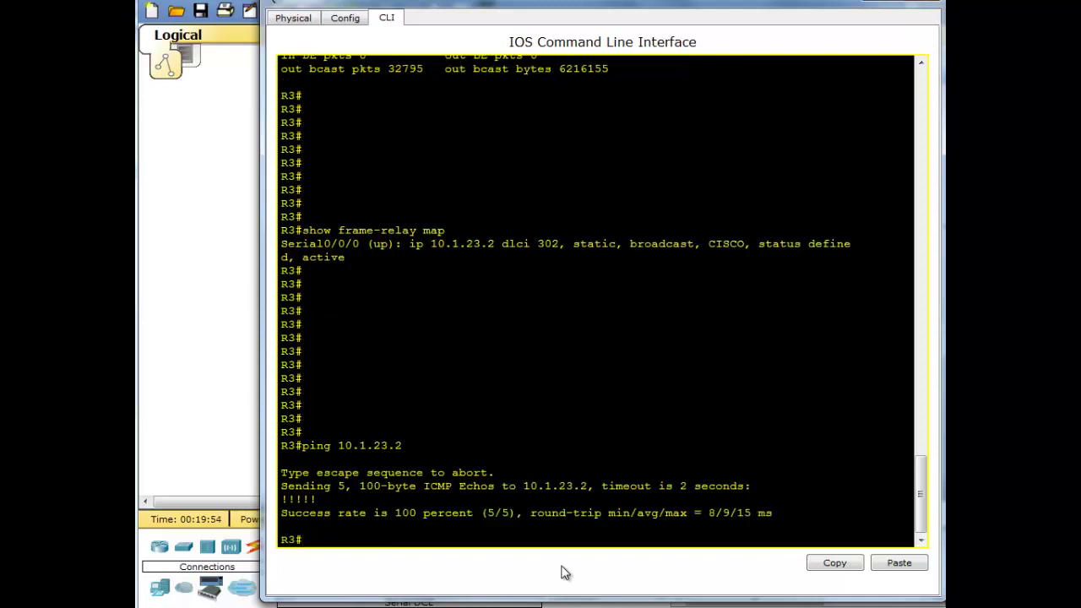
click(206, 464)
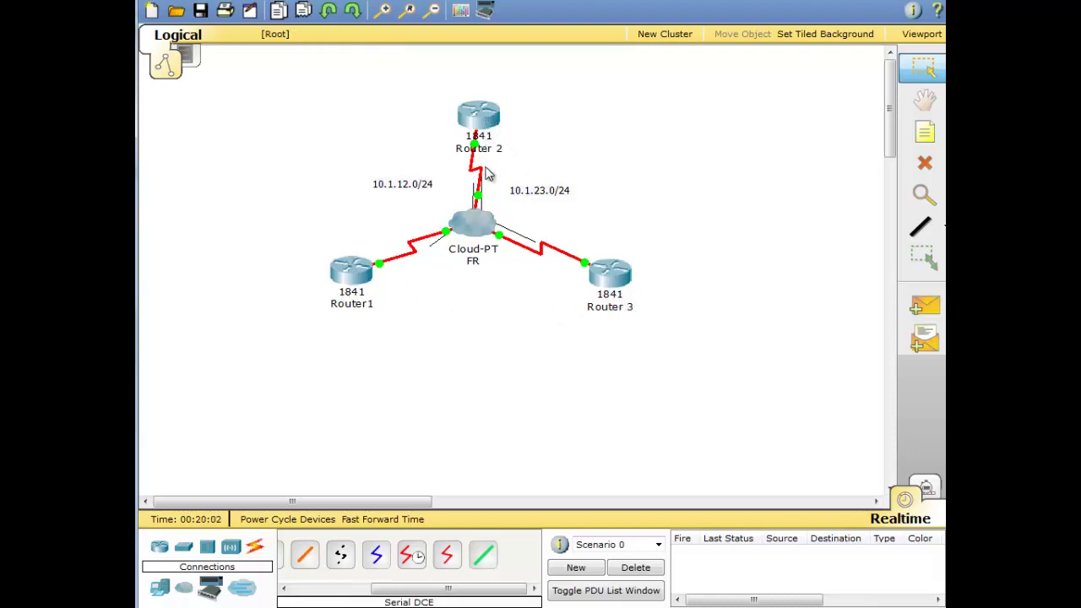
Step: In Router 2's widened console, leave config mode and run show ip int brief, highlighting the subinterface and Serial0/0/0 rows
click(464, 124)
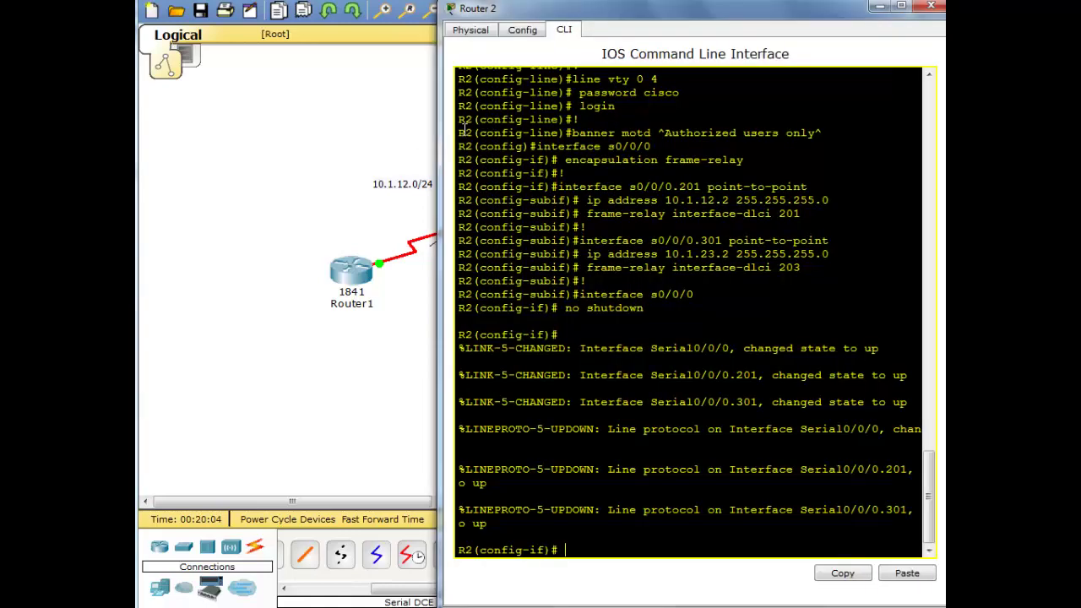
drag(440, 444, 144, 414)
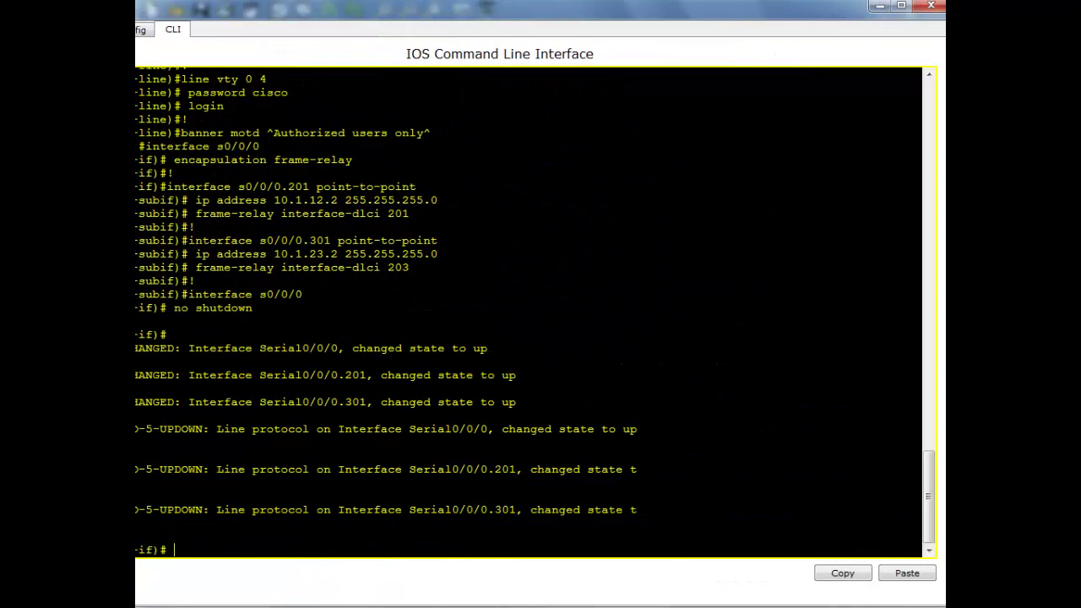
click(239, 418)
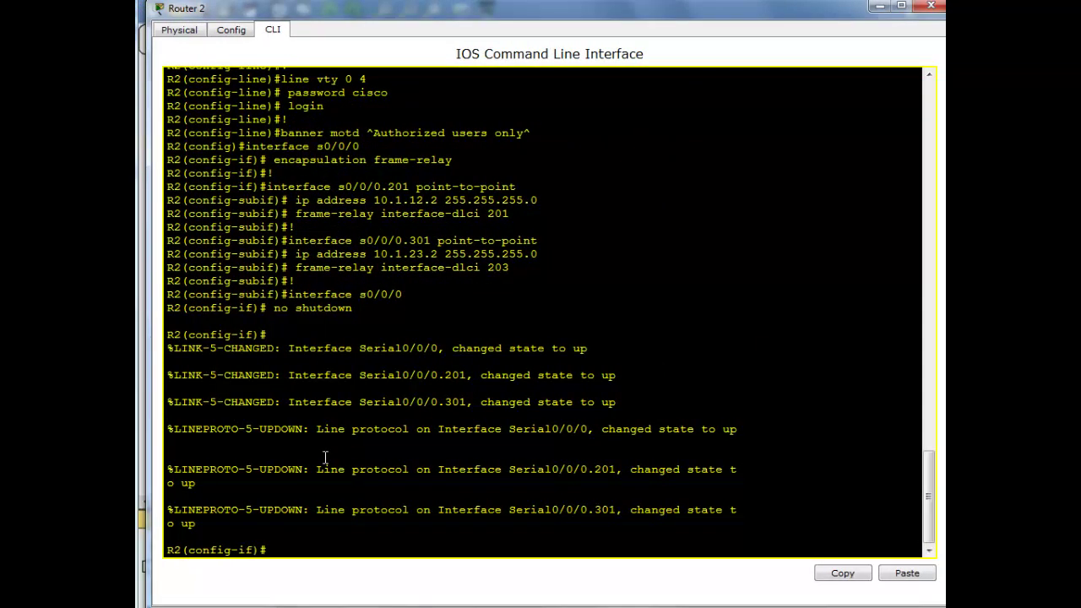
text(end)
key(Return)
key(Return)
key(Return)
key(Return)
text(show)
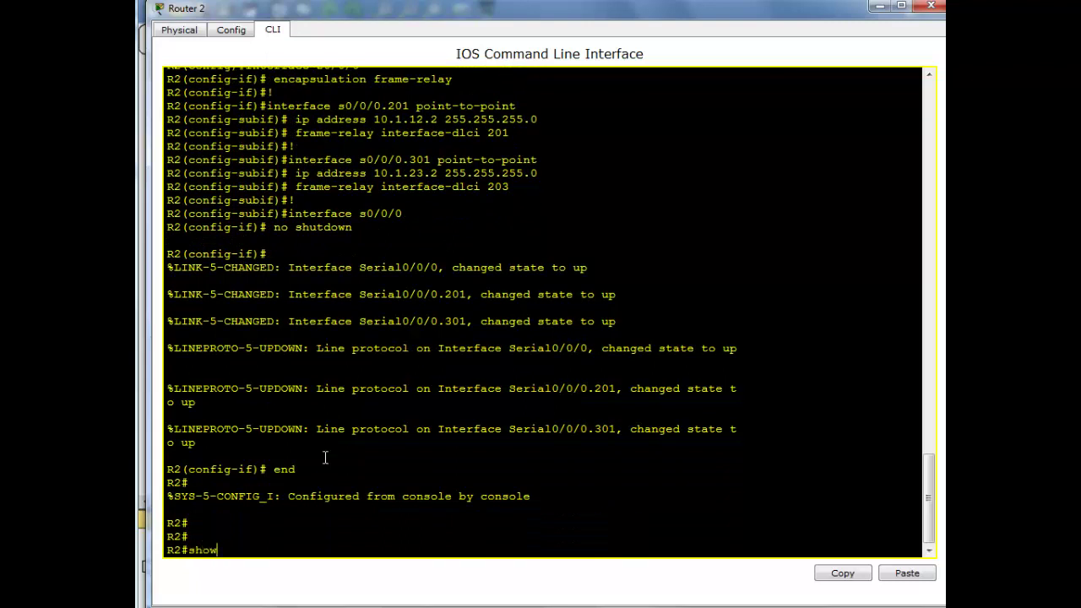
text( ip int brief)
key(Return)
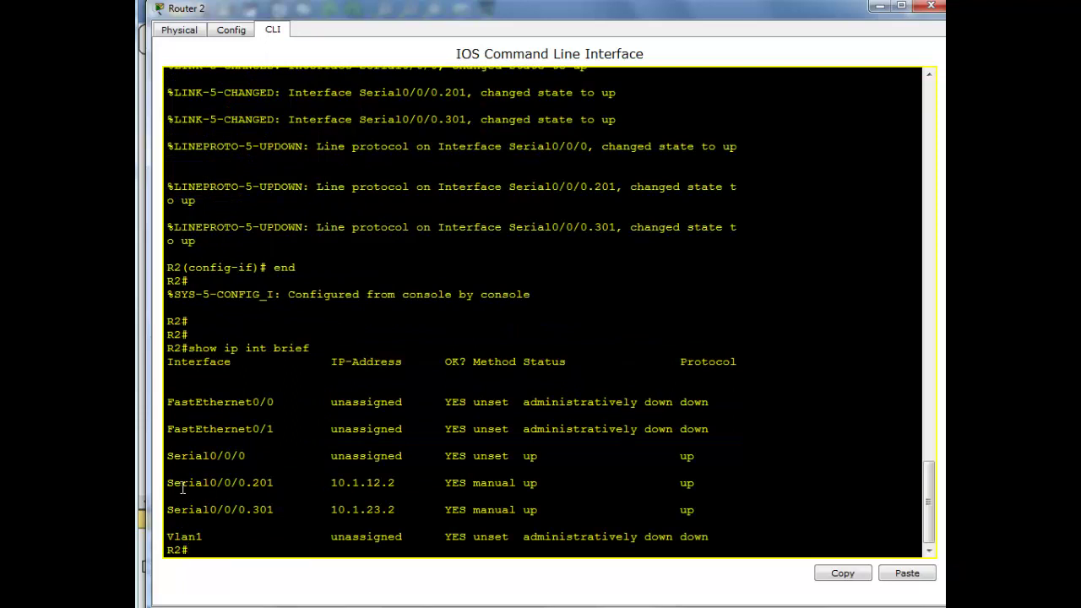
drag(183, 488, 739, 506)
drag(597, 483, 209, 456)
key(Return)
key(Return)
key(Return)
key(Return)
key(Return)
key(Return)
key(Return)
key(Return)
Step: Display Router 2's frame-relay map and highlight its point-to-point DLCI entry
text(s)
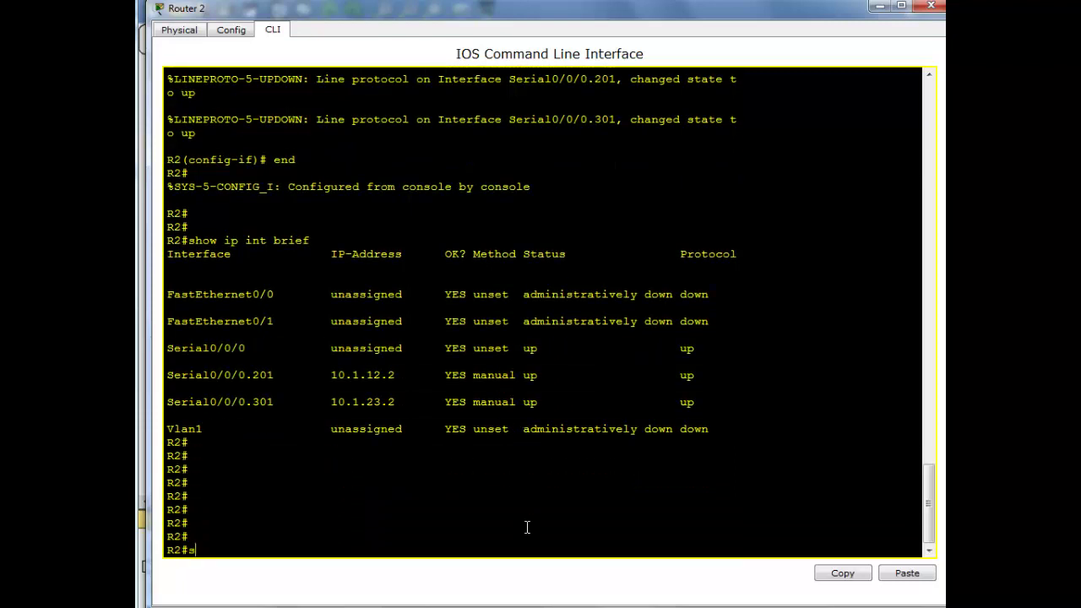
text(how fram)
key(Tab)
text(m)
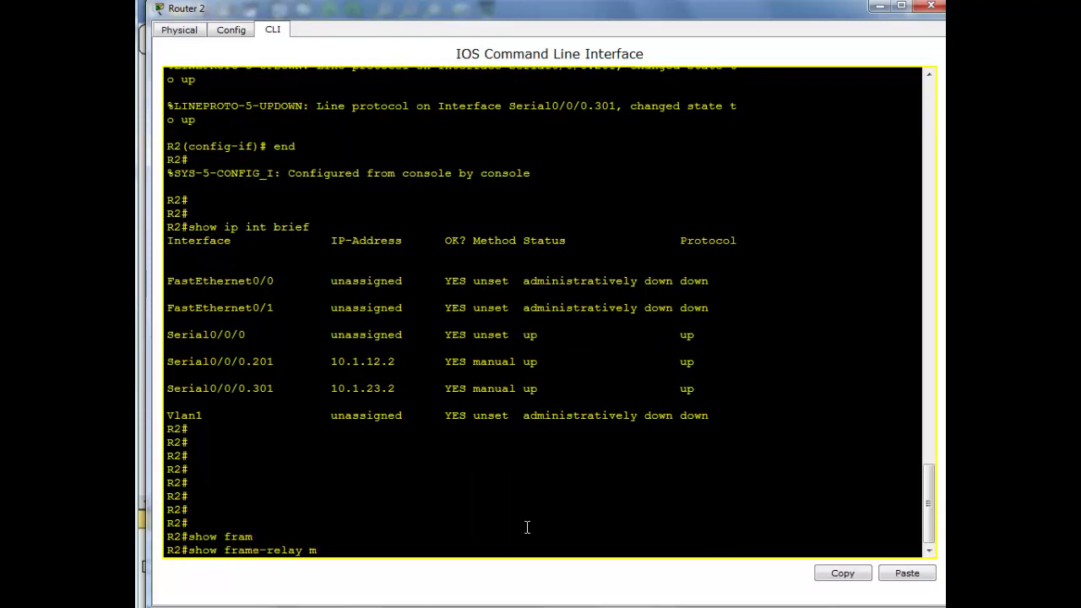
text(ap)
key(Return)
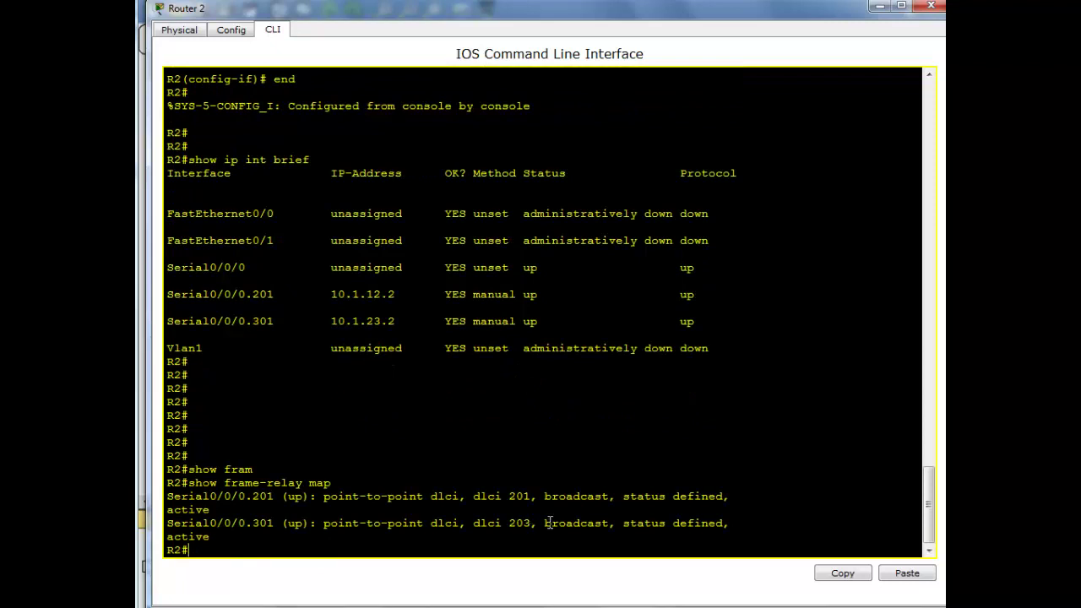
drag(324, 496, 466, 525)
click(545, 539)
key(Return)
key(Return)
key(Return)
key(Return)
key(Return)
key(Return)
key(Return)
key(Return)
key(Return)
key(Return)
key(Return)
key(Return)
key(Return)
key(Return)
key(Return)
key(Return)
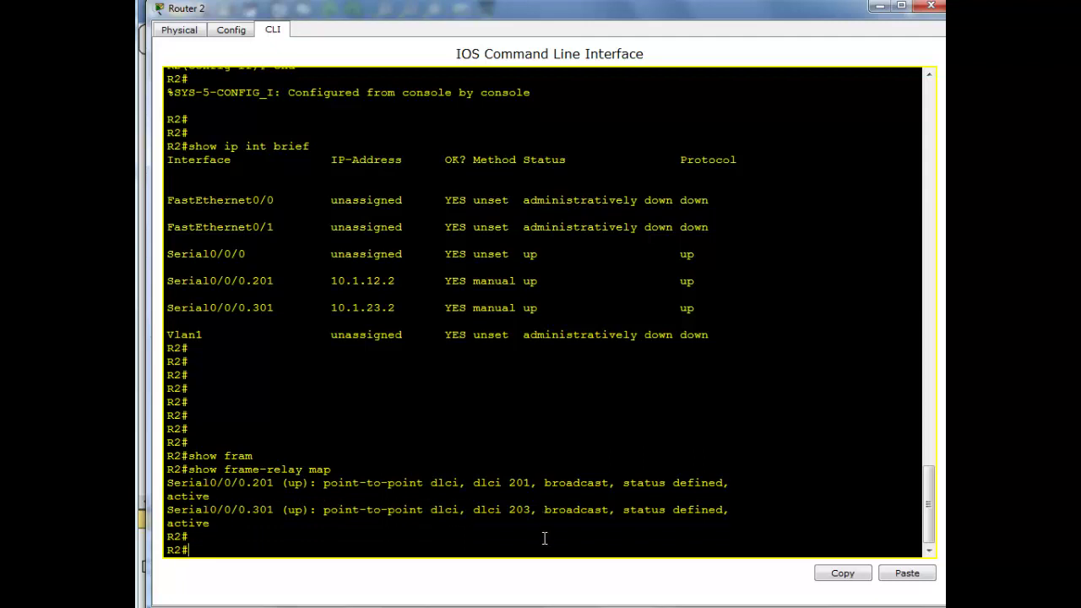
Step: Show frame-relay LMI statistics for Serial0/0/0 and subinterfaces 0.201 and 0.301
key(Up)
key(BackSpace)
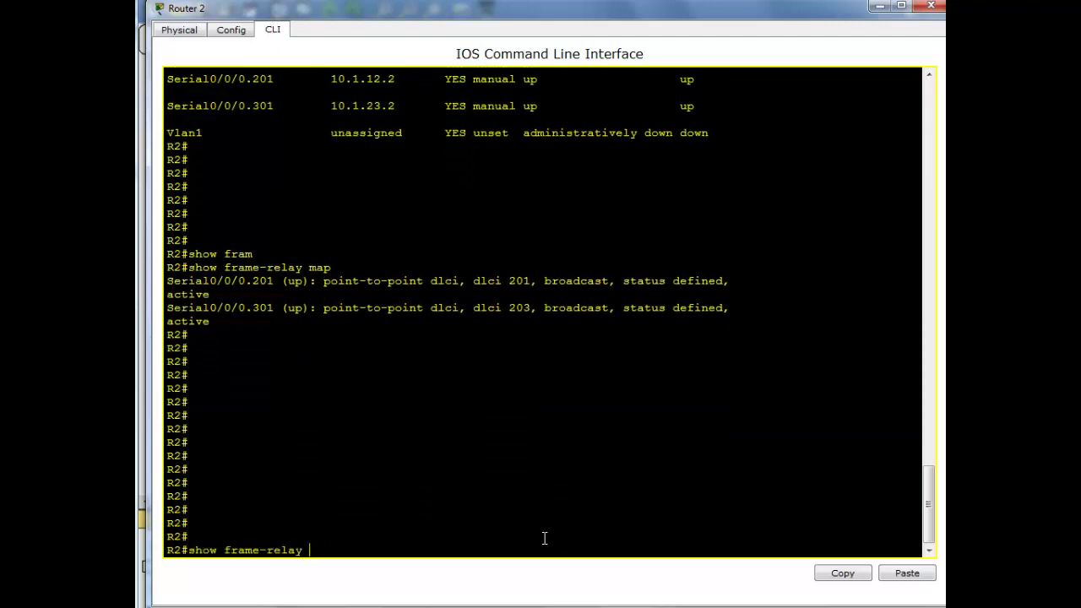
text(lmi)
key(Return)
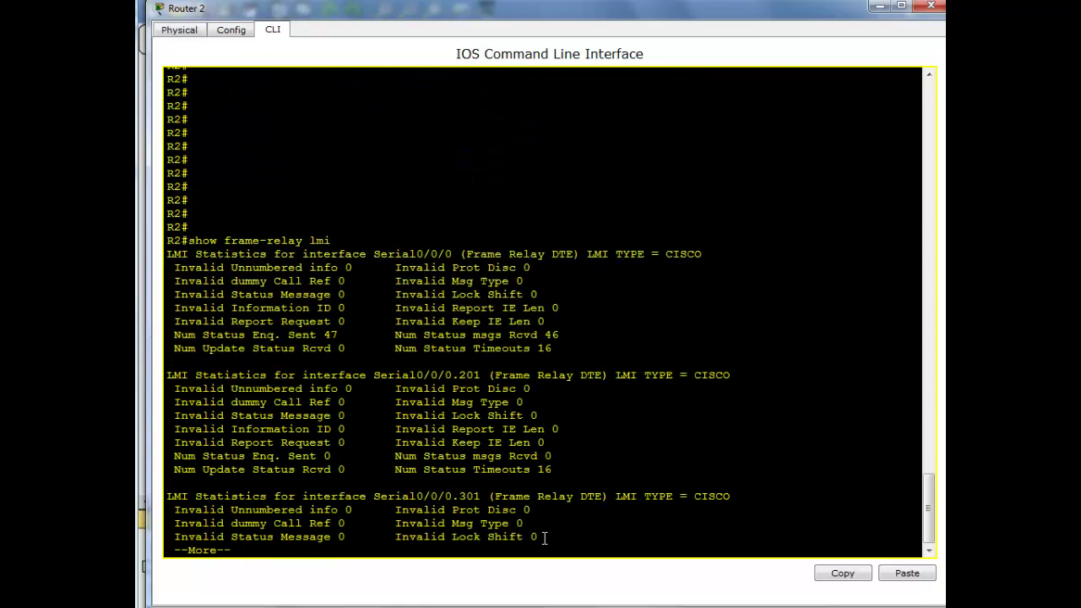
key(space)
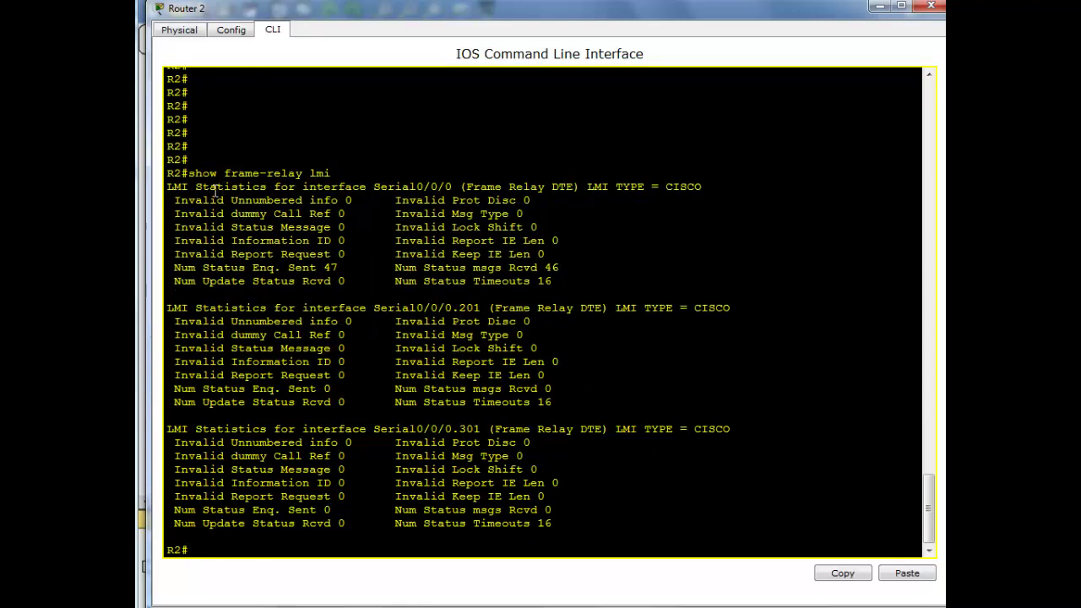
drag(213, 187, 446, 187)
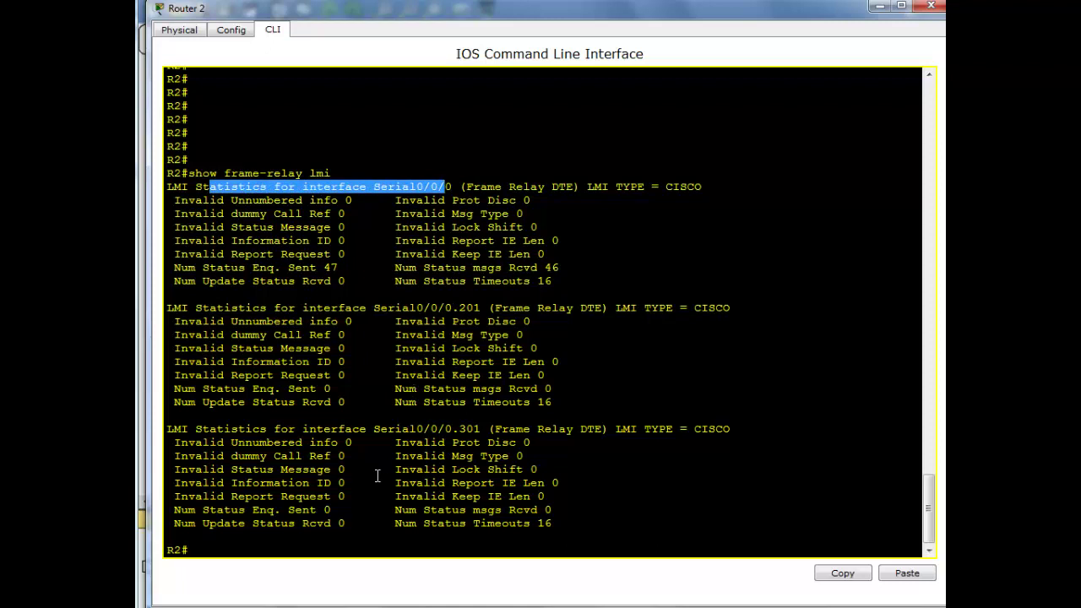
click(395, 376)
drag(270, 187, 554, 282)
drag(269, 308, 553, 363)
drag(310, 456, 647, 501)
click(614, 551)
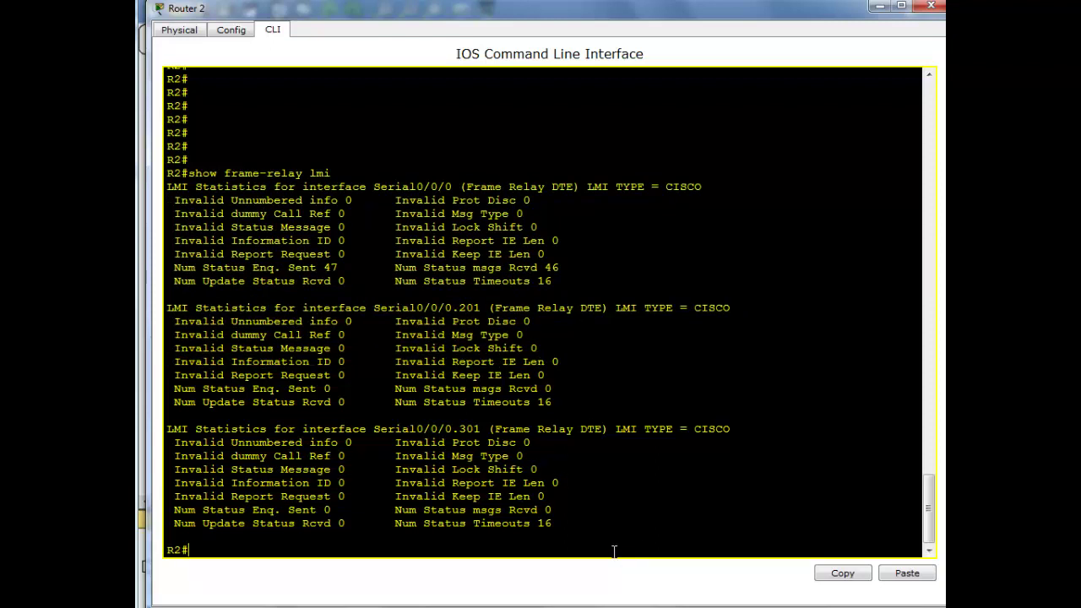
key(Return)
key(Return)
key(Return)
key(Return)
key(Return)
key(Return)
key(Return)
key(Return)
key(Return)
key(Return)
key(Return)
key(Return)
key(Return)
key(Return)
key(Return)
key(Return)
key(Return)
key(Return)
key(Return)
key(Return)
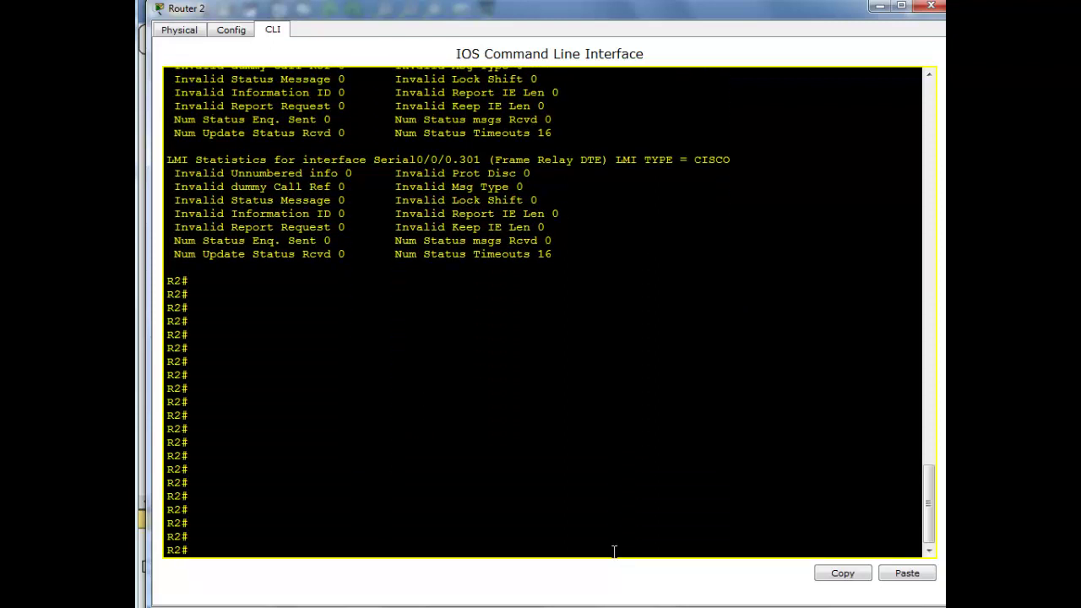
Step: Run show frame-relay pvc on Router 2, highlighting DLCIs 201 and 203 and their ACTIVE status
text(show frame-relay lmi)
key(BackSpace)
key(BackSpace)
text(pvc)
key(Return)
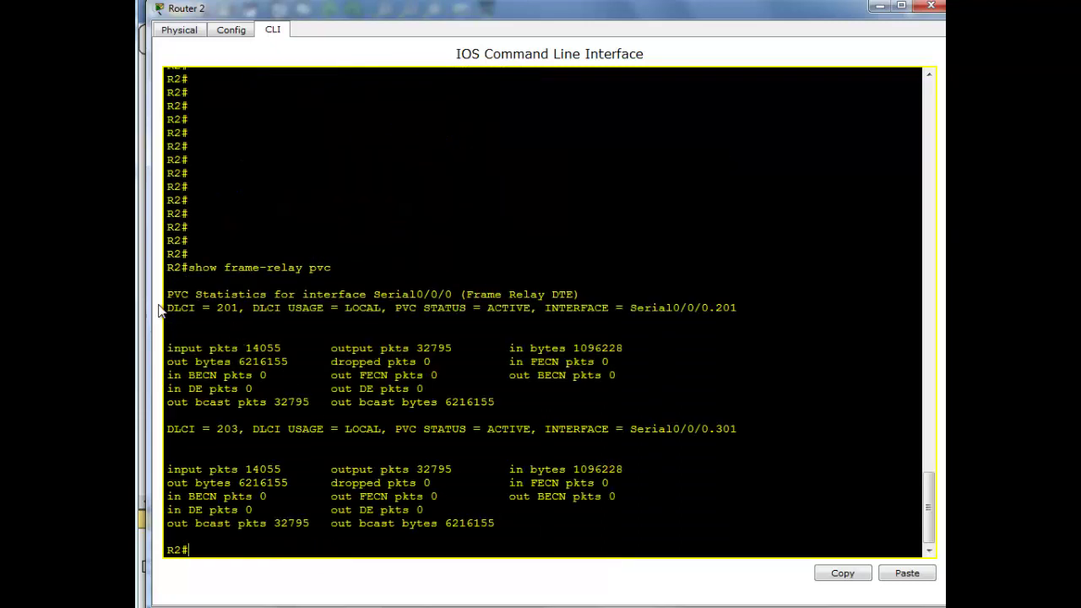
drag(167, 308, 241, 310)
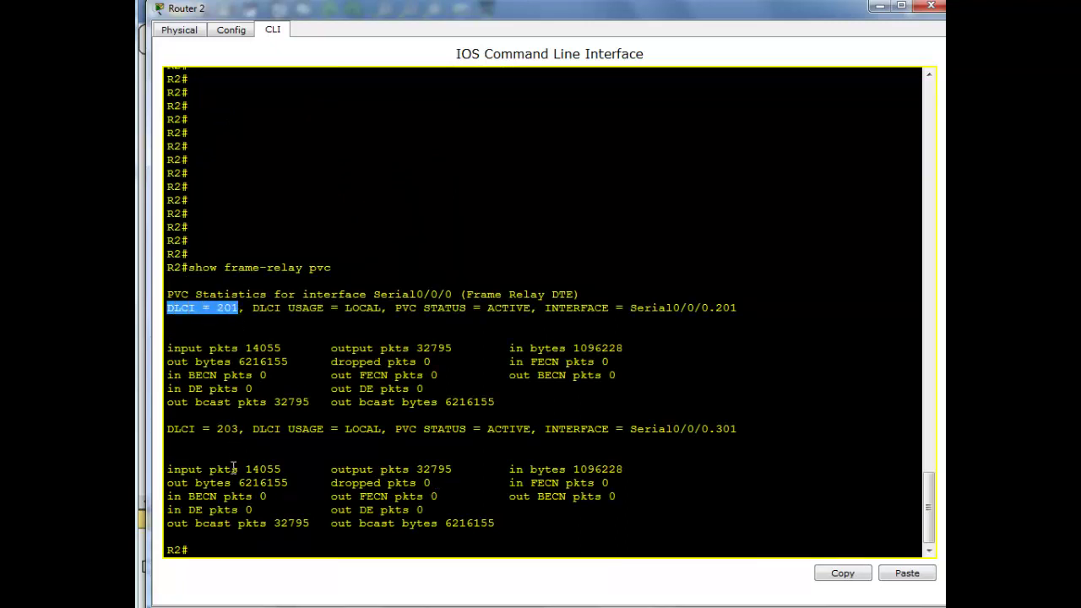
drag(174, 429, 217, 429)
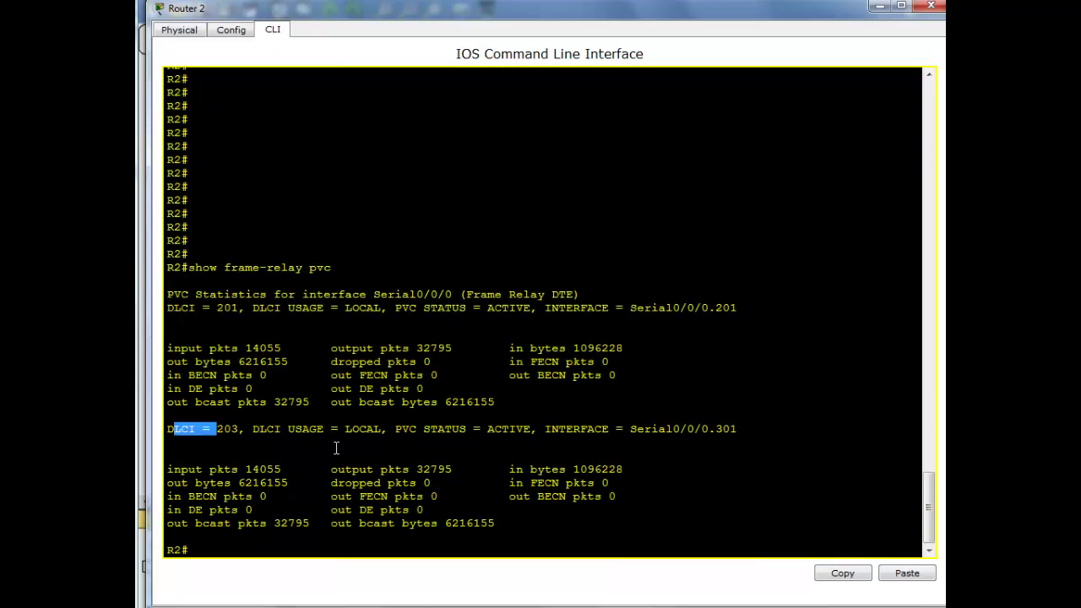
drag(465, 429, 531, 430)
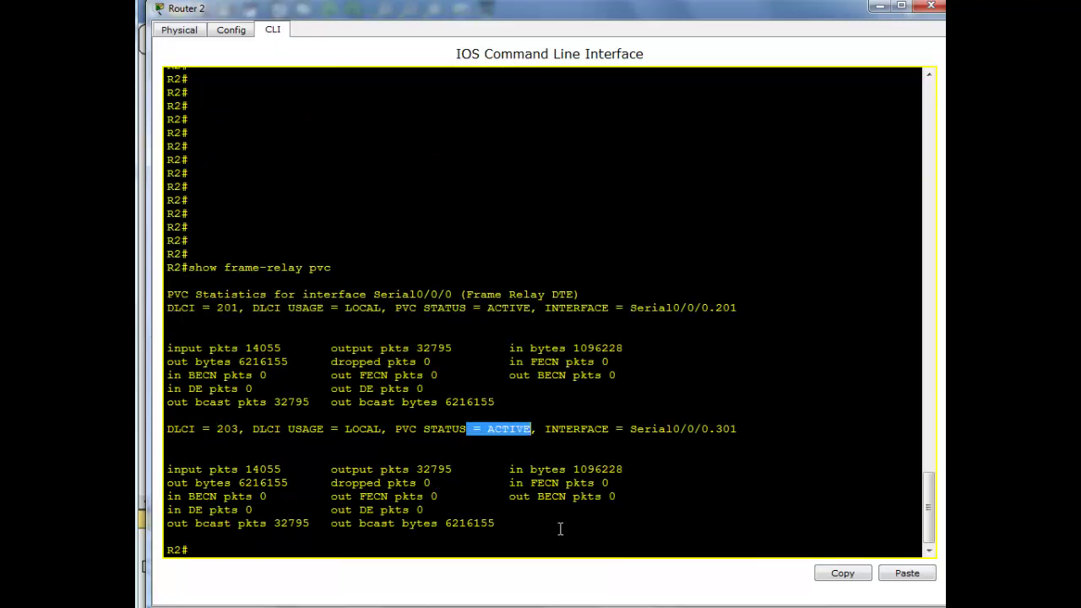
key(Return)
key(Return)
key(Return)
key(Return)
key(Return)
key(Return)
key(Return)
key(Return)
key(Return)
key(Return)
key(Return)
key(Return)
key(Return)
key(Return)
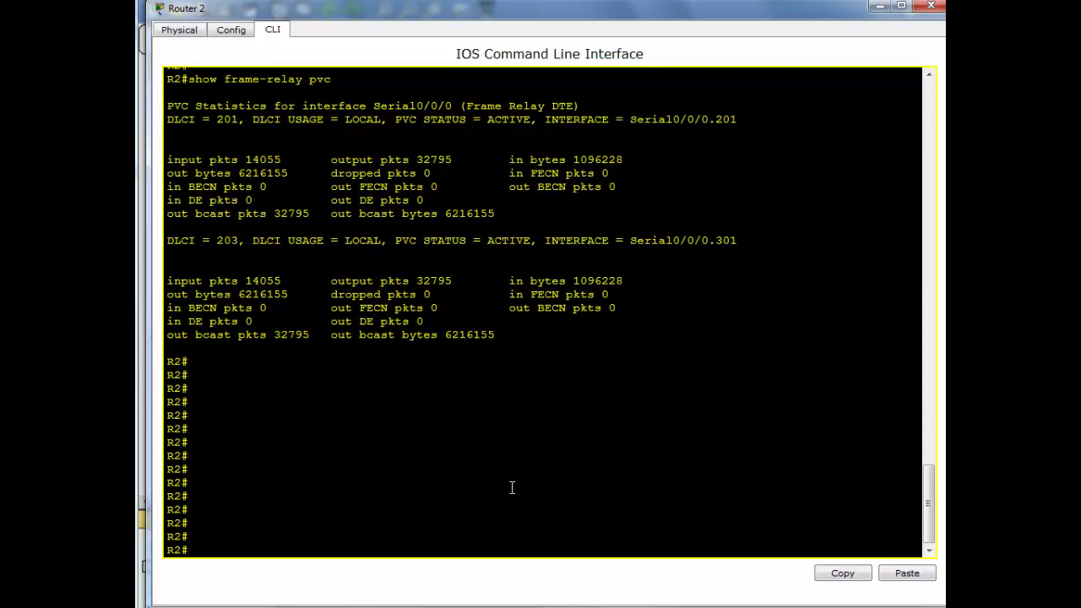
Step: Ping 10.1.12.1 and 10.1.23.3 from Router 2
text(ping 10.1.12.1)
key(Return)
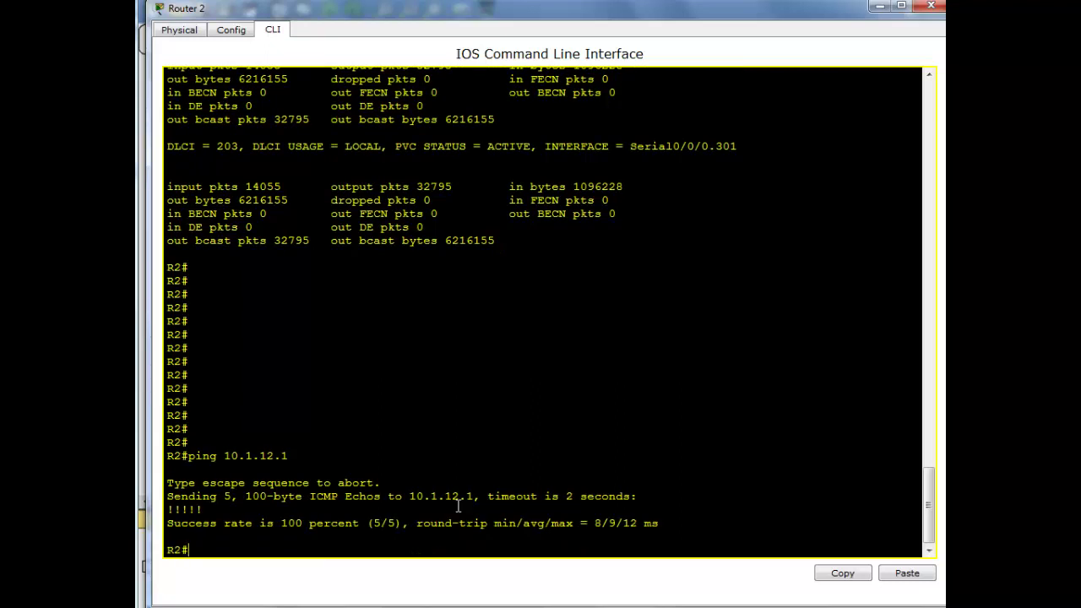
key(Up)
key(BackSpace)
text(23.3)
key(Return)
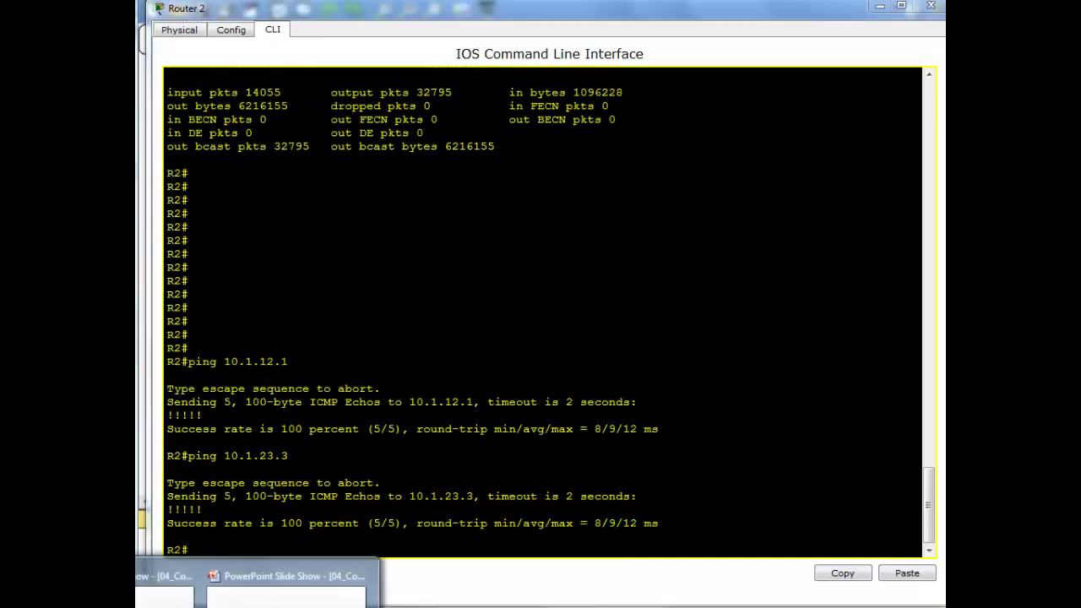
click(254, 577)
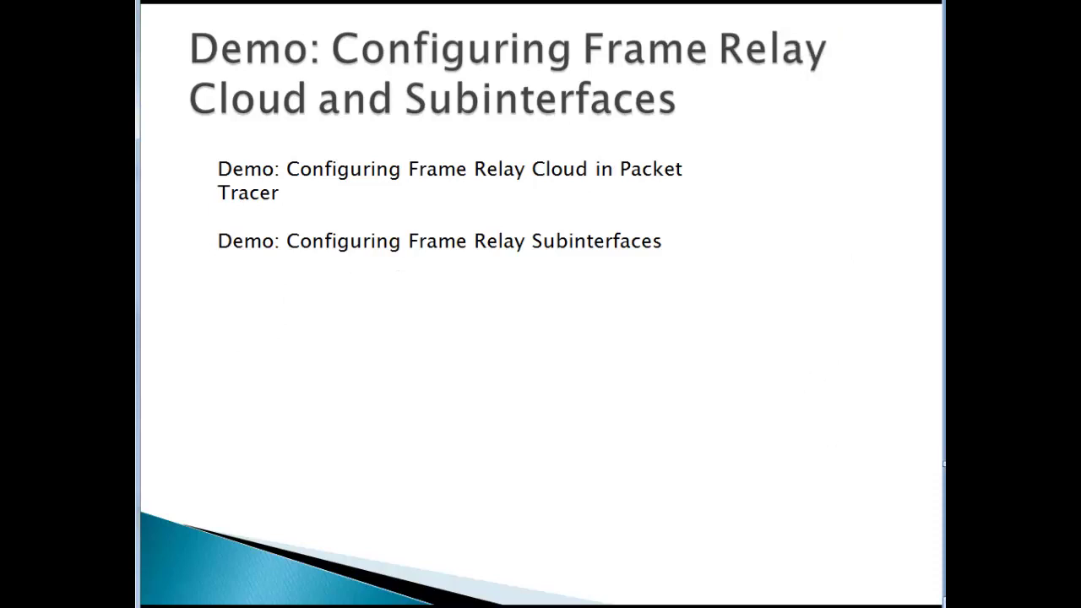
Step: Advance the PowerPoint slide show past its last slide
key(Right)
key(Right)
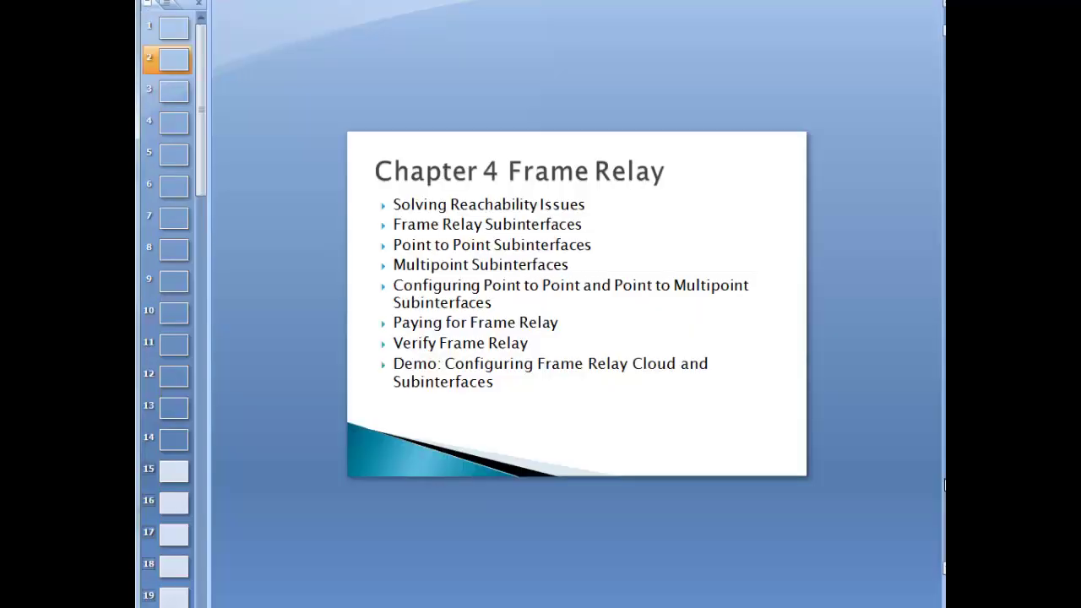